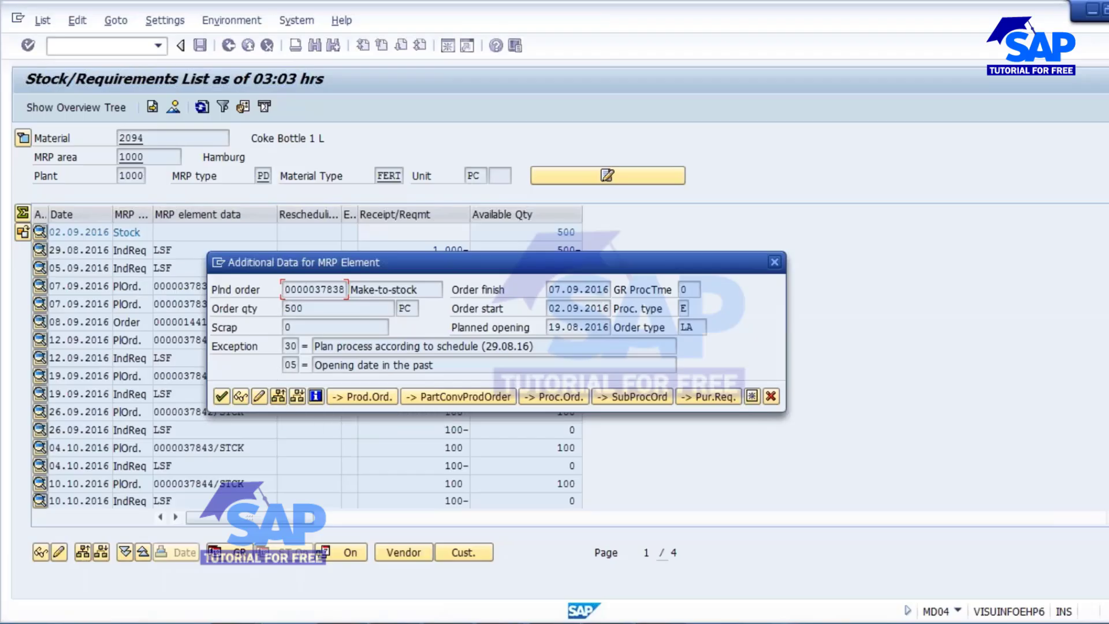
# Step: View the pegged requirement behind the 500 PC planned order of 07.09.2016 and return to the stock/requirements list
pyautogui.click(278, 396)
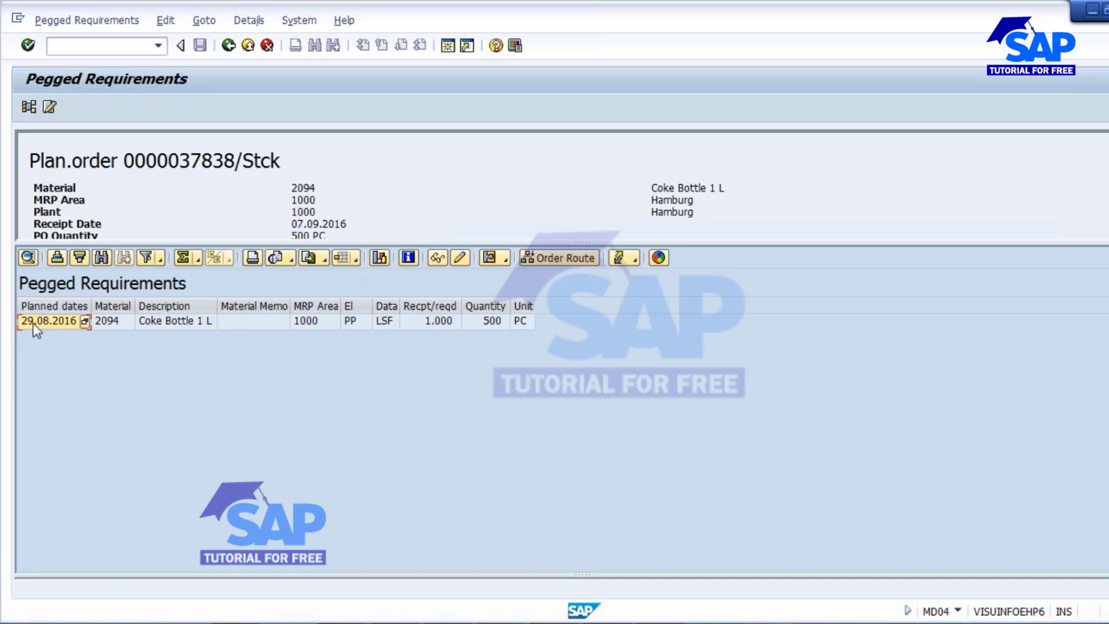
pyautogui.click(435, 322)
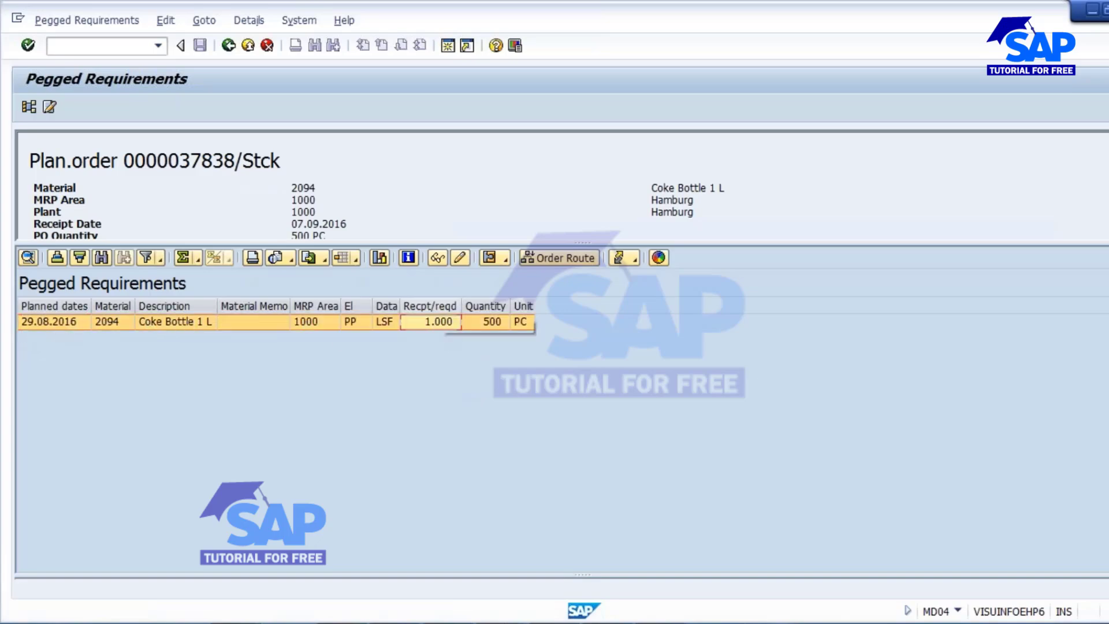
pyautogui.click(433, 308)
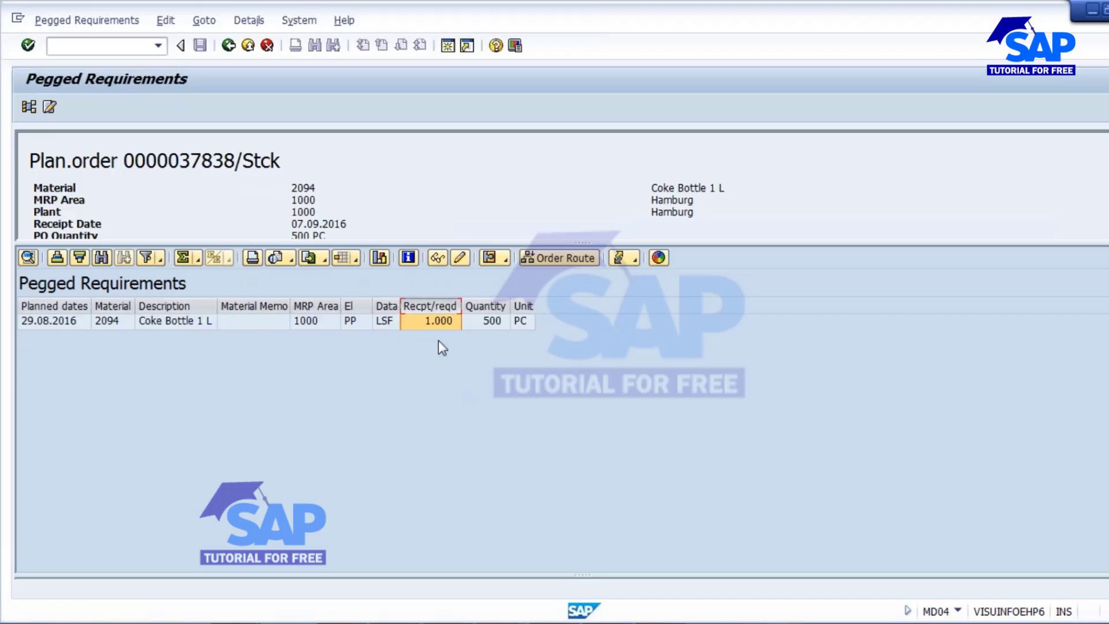
pyautogui.click(229, 46)
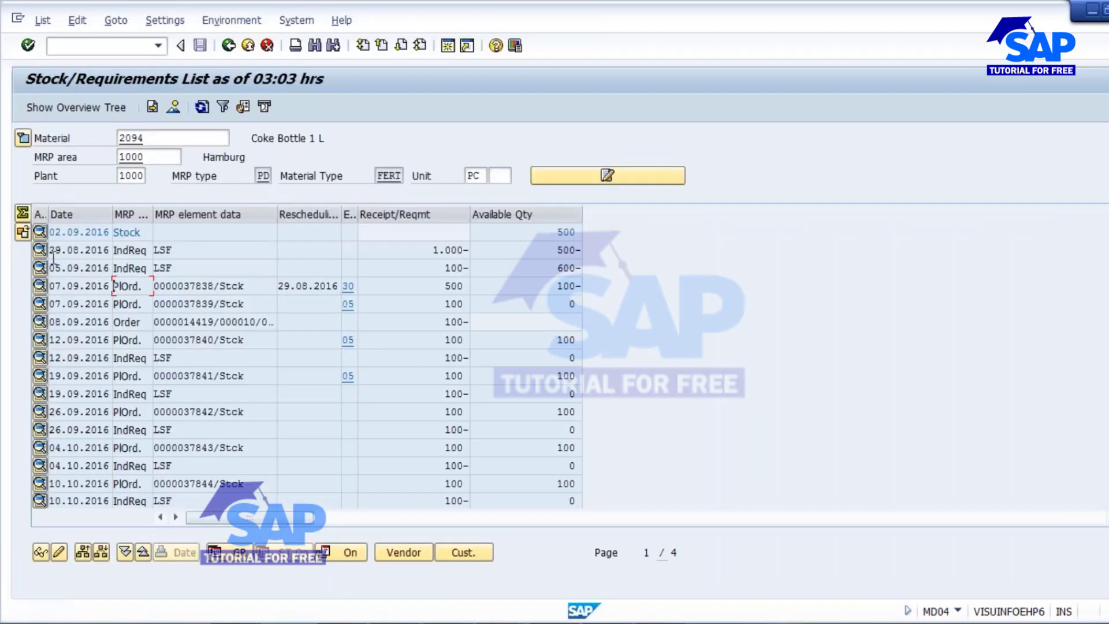
# Step: Examine the independent requirements of 29.08.2016 and 05.09.2016 against the 500 PC planned order in the list
pyautogui.moveTo(53, 253); pyautogui.dragTo(111, 258)
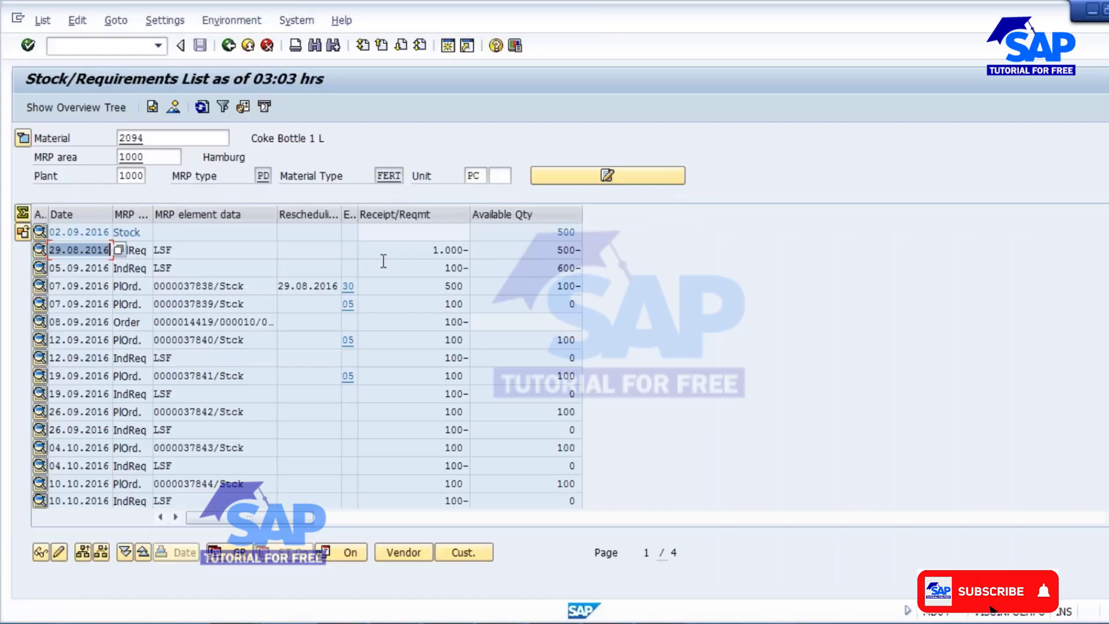
pyautogui.click(424, 255)
pyautogui.doubleClick(424, 254)
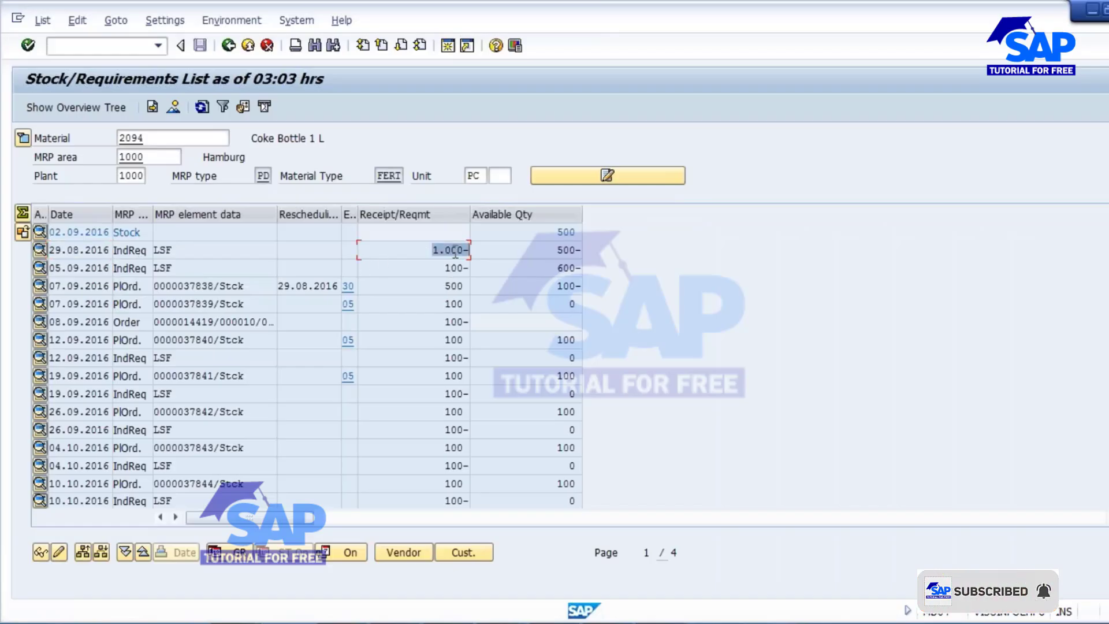
pyautogui.click(453, 250)
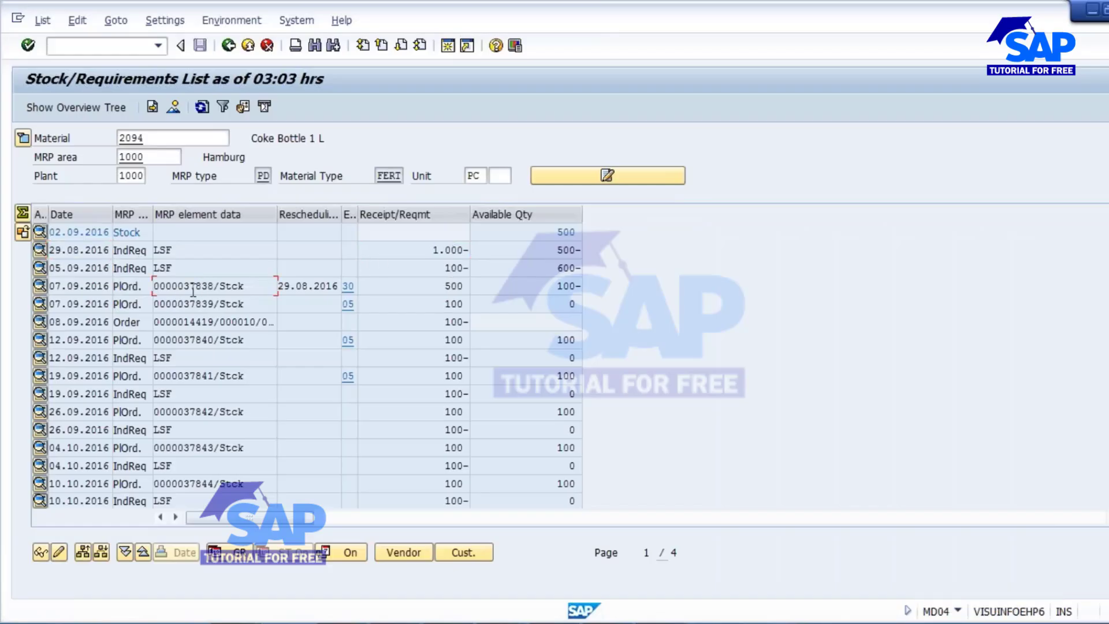
pyautogui.doubleClick(201, 286)
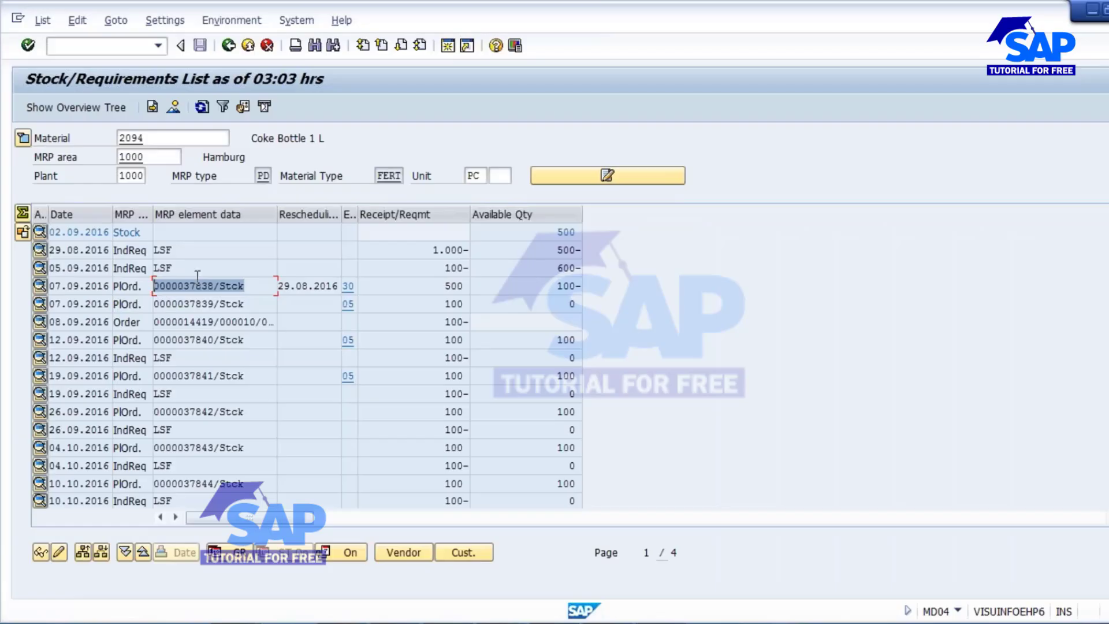
pyautogui.doubleClick(179, 244)
pyautogui.press('Down')
pyautogui.press('Down')
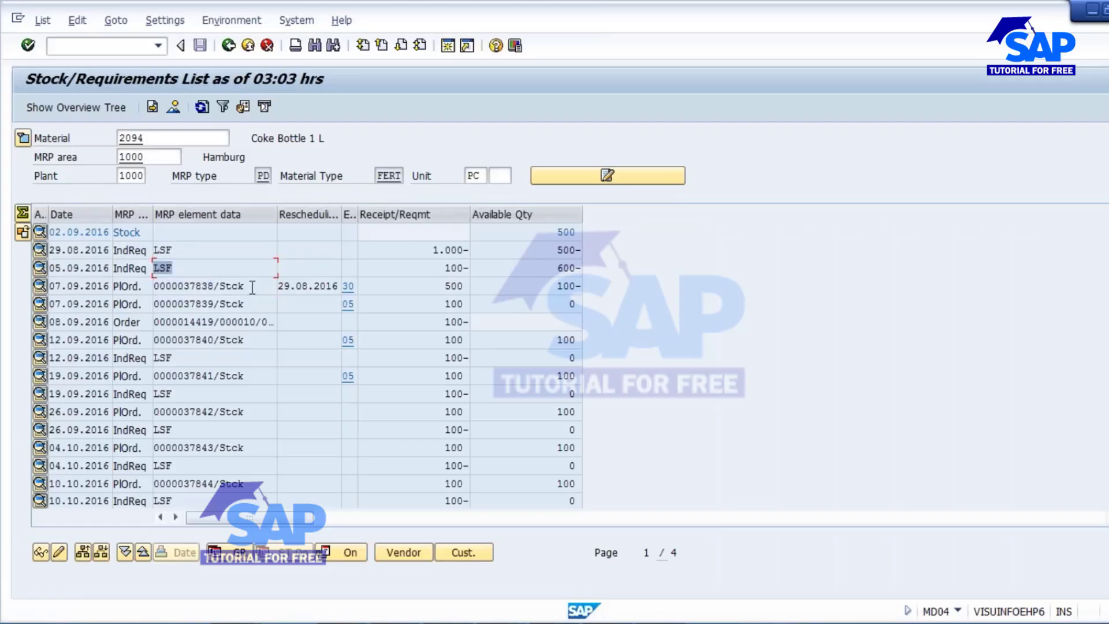
# Step: View the pegged requirement of the 100 PC planned order dated 07.09.2016 and compare it with its requirement in the stock/requirements list
pyautogui.moveTo(260, 304); pyautogui.dragTo(99, 304)
pyautogui.click(214, 286)
pyautogui.moveTo(184, 304); pyautogui.dragTo(210, 305)
pyautogui.doubleClick(211, 304)
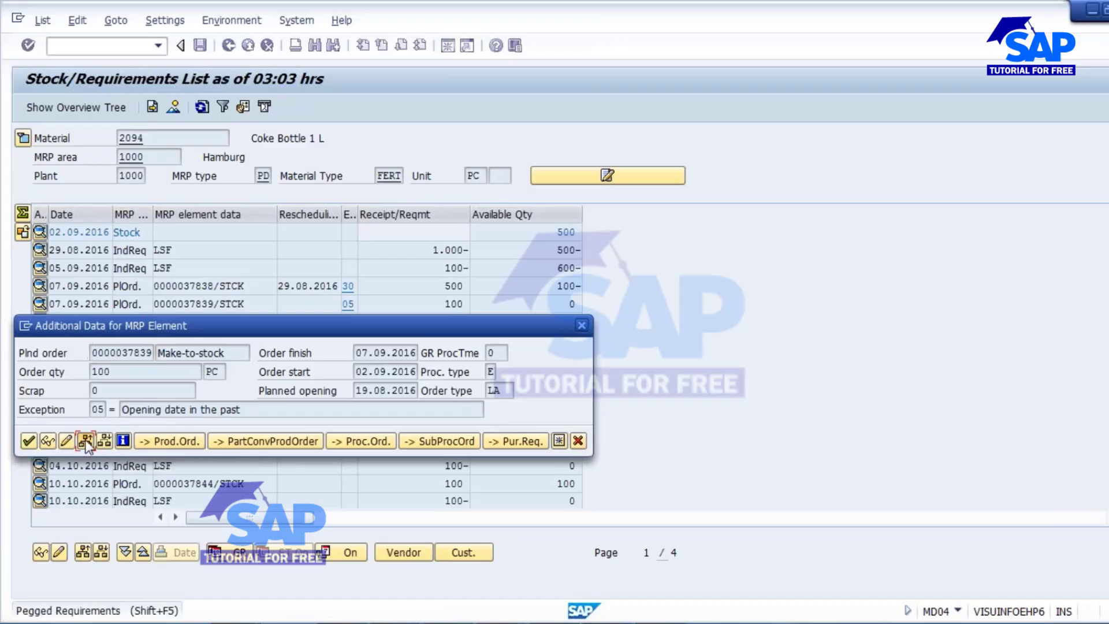
pyautogui.click(86, 442)
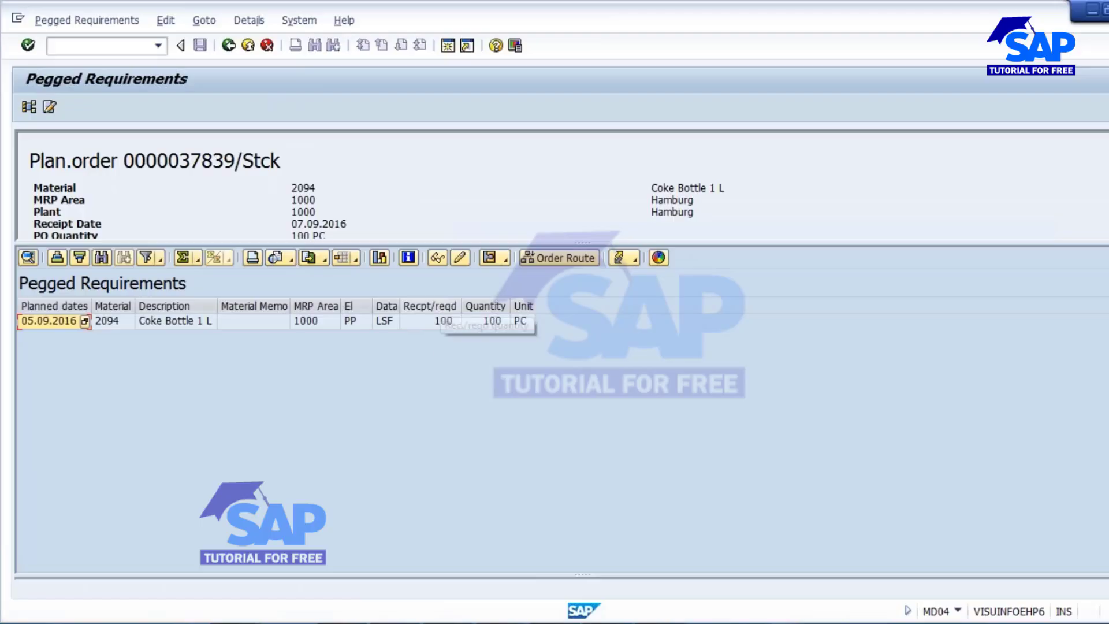
pyautogui.click(446, 322)
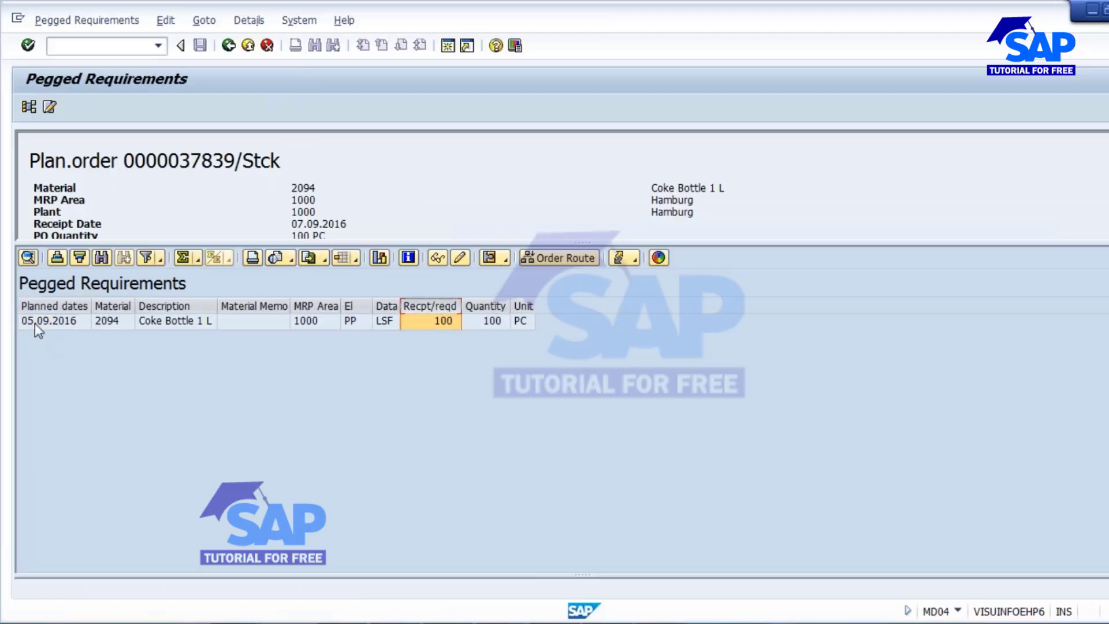
pyautogui.click(57, 323)
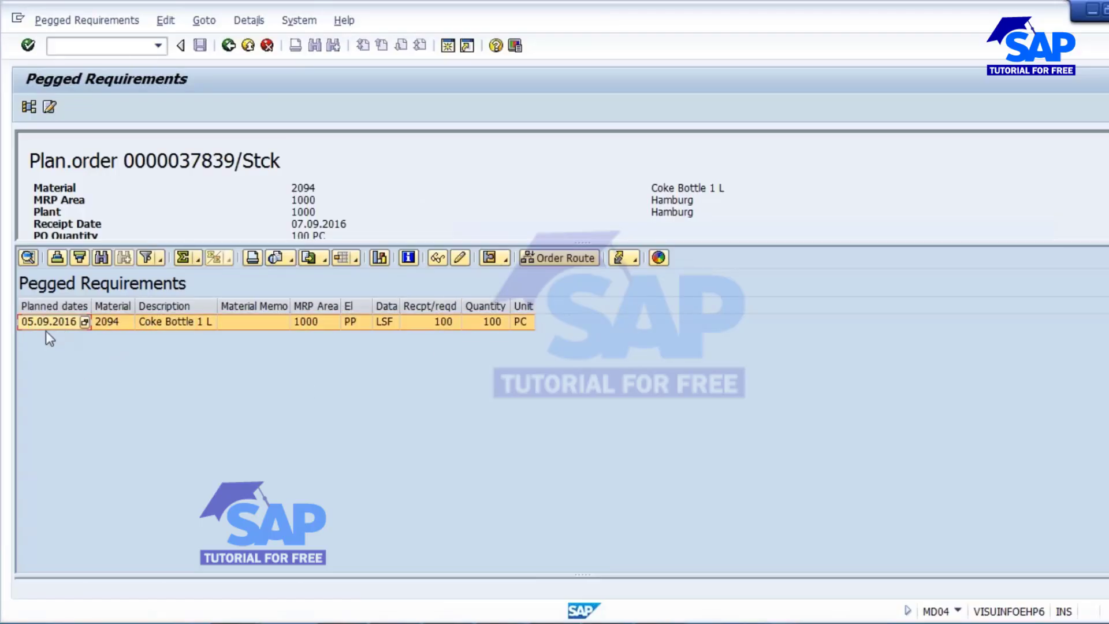
pyautogui.click(229, 46)
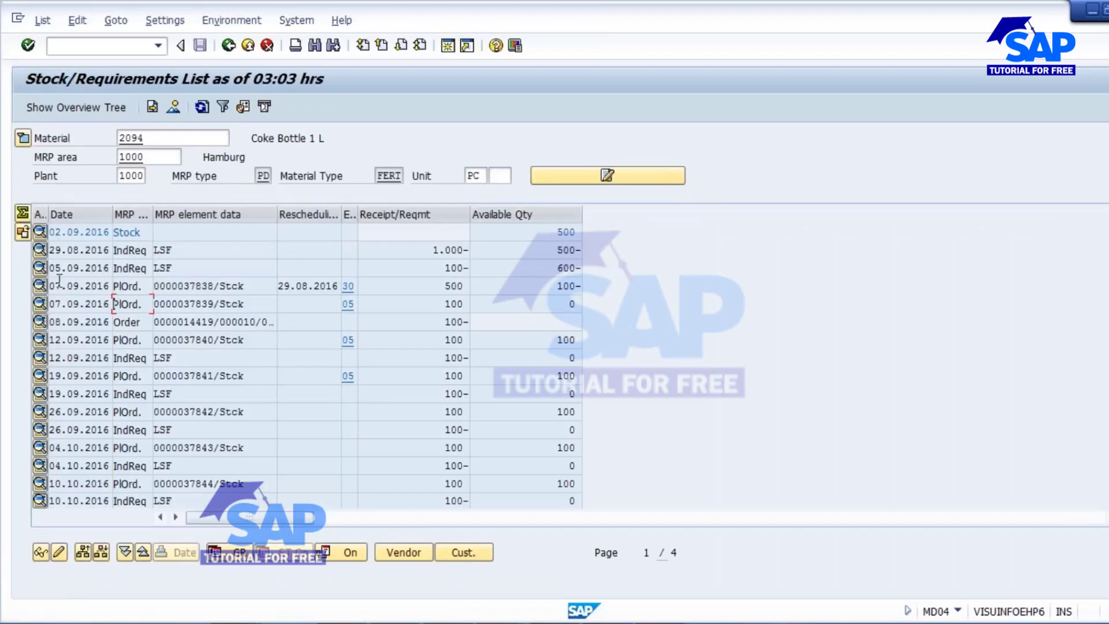
pyautogui.moveTo(55, 268); pyautogui.dragTo(121, 267)
pyautogui.moveTo(265, 304); pyautogui.dragTo(10, 282)
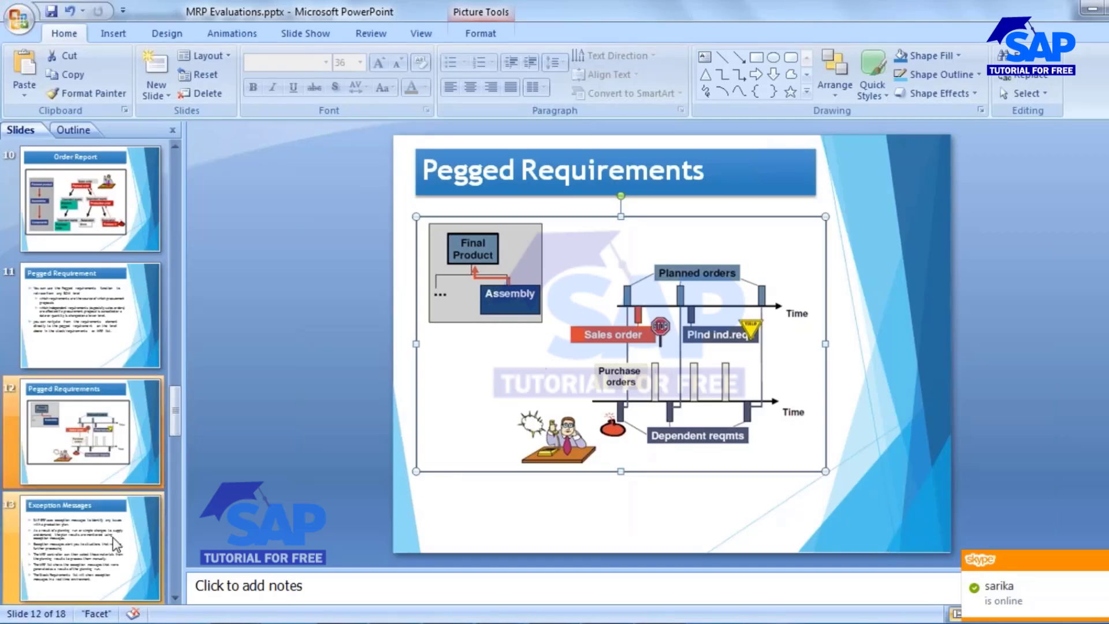
# Step: Show the Exception Messages slide in the MRP Evaluations presentation and review its bullet points
pyautogui.click(67, 553)
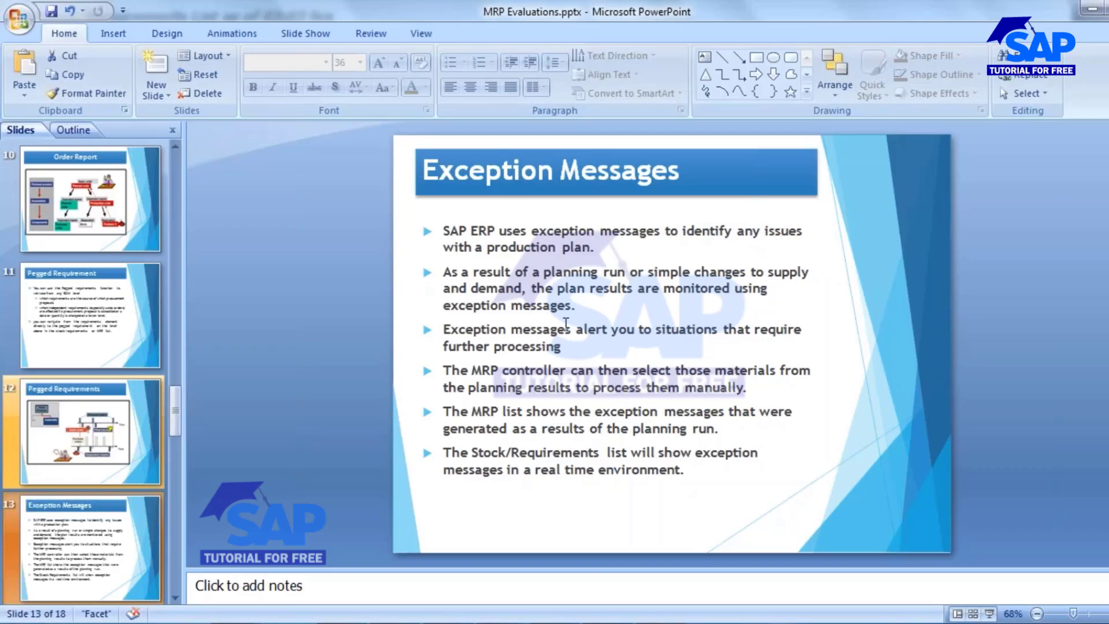
pyautogui.click(531, 329)
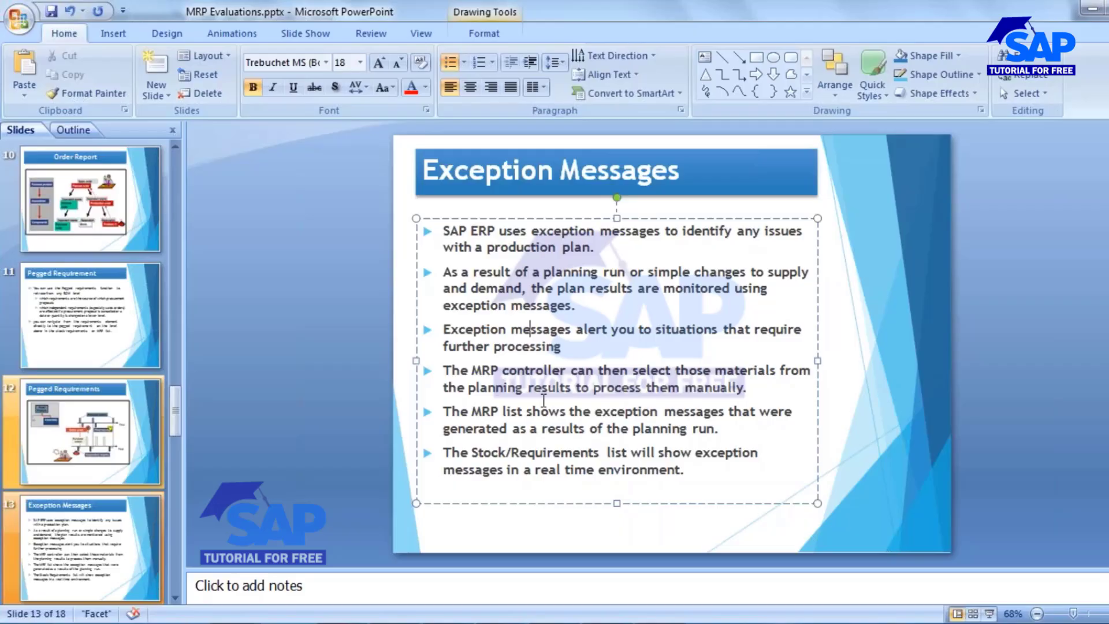
# Step: Switch back to the SAP stock/requirements list and open the independent requirement of 29.08.2016 for change
pyautogui.moveTo(640, 593)
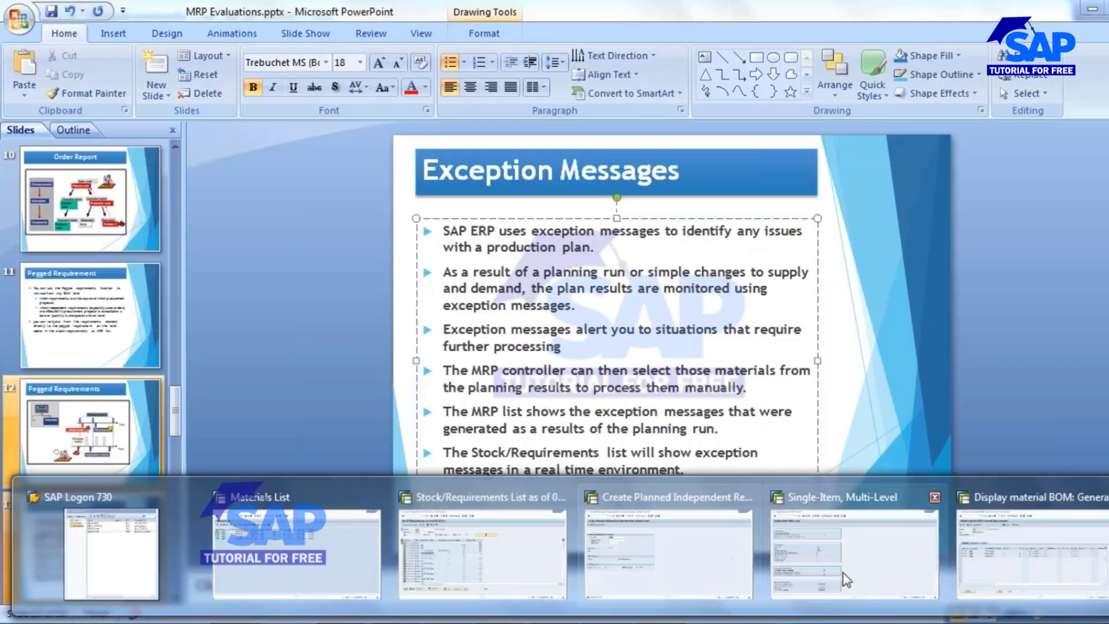
pyautogui.click(471, 525)
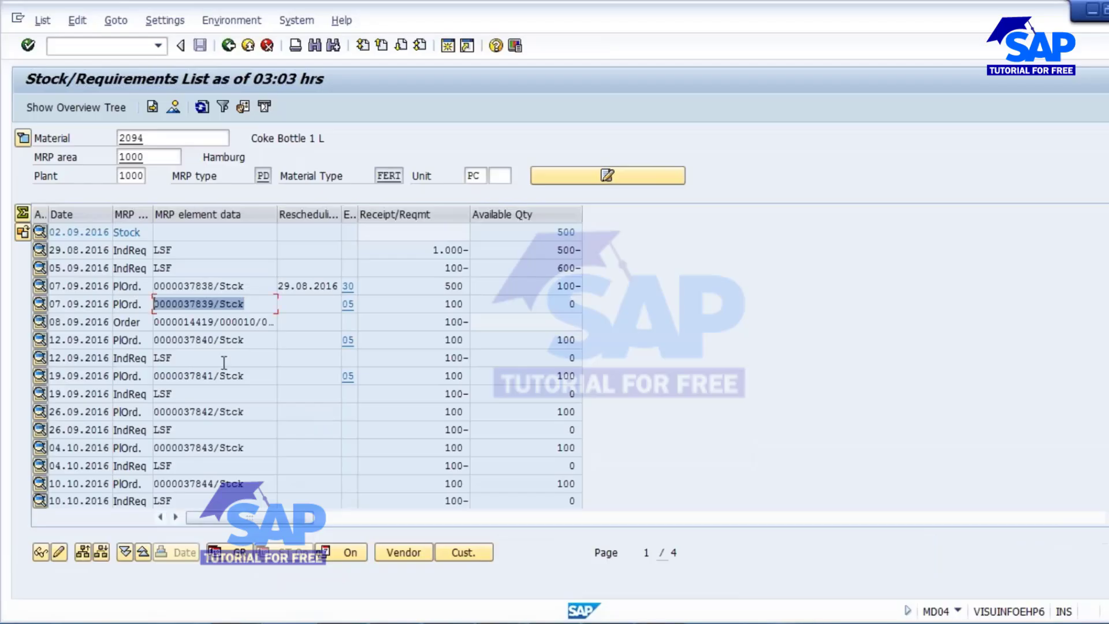
pyautogui.doubleClick(163, 251)
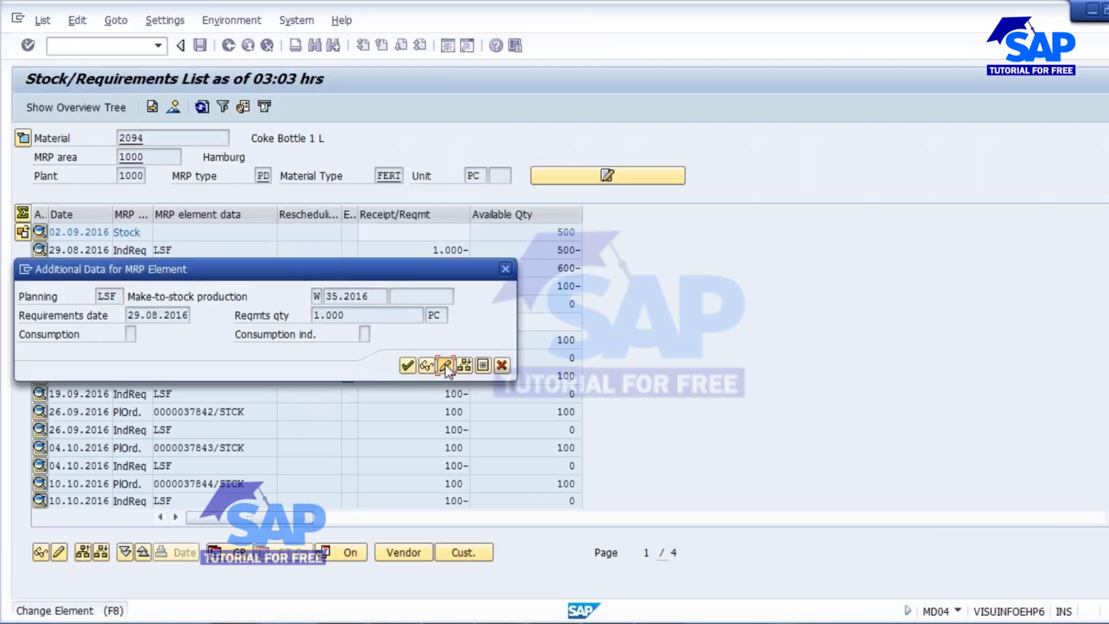
pyautogui.click(446, 366)
# Step: Delete the planned independent requirements row of material 2094, save the change, and refresh the stock/requirements list
pyautogui.click(28, 234)
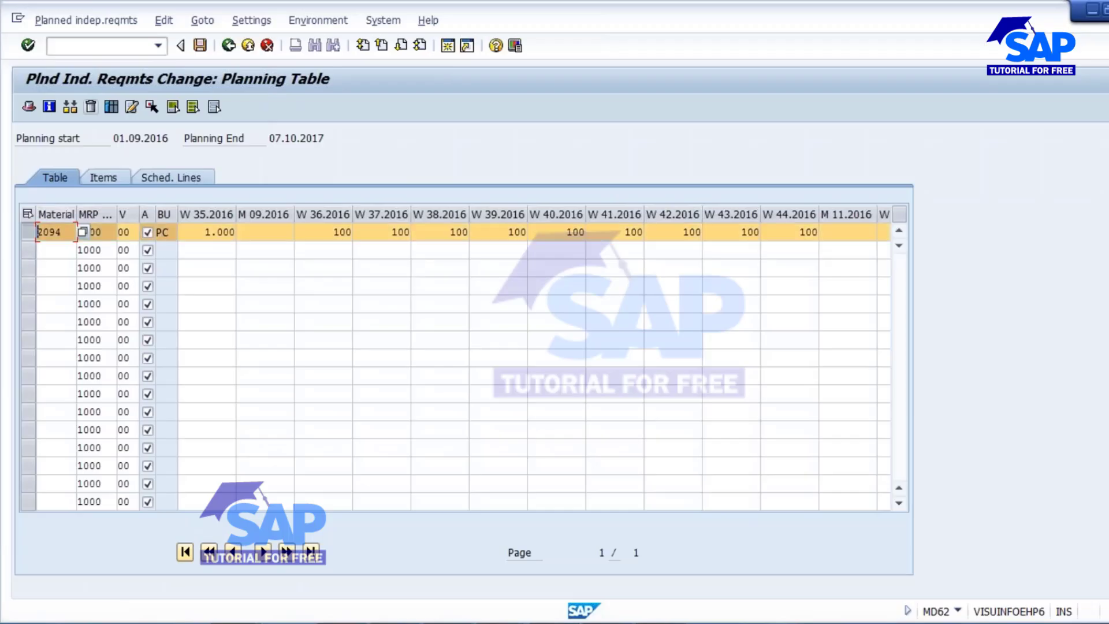
pyautogui.click(91, 107)
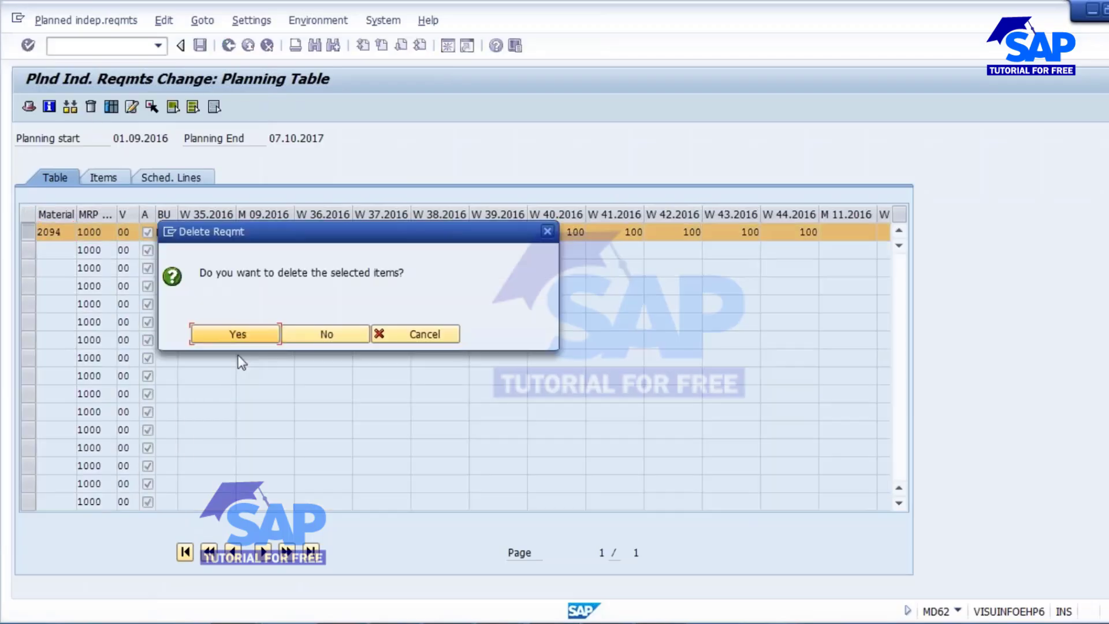
pyautogui.click(234, 333)
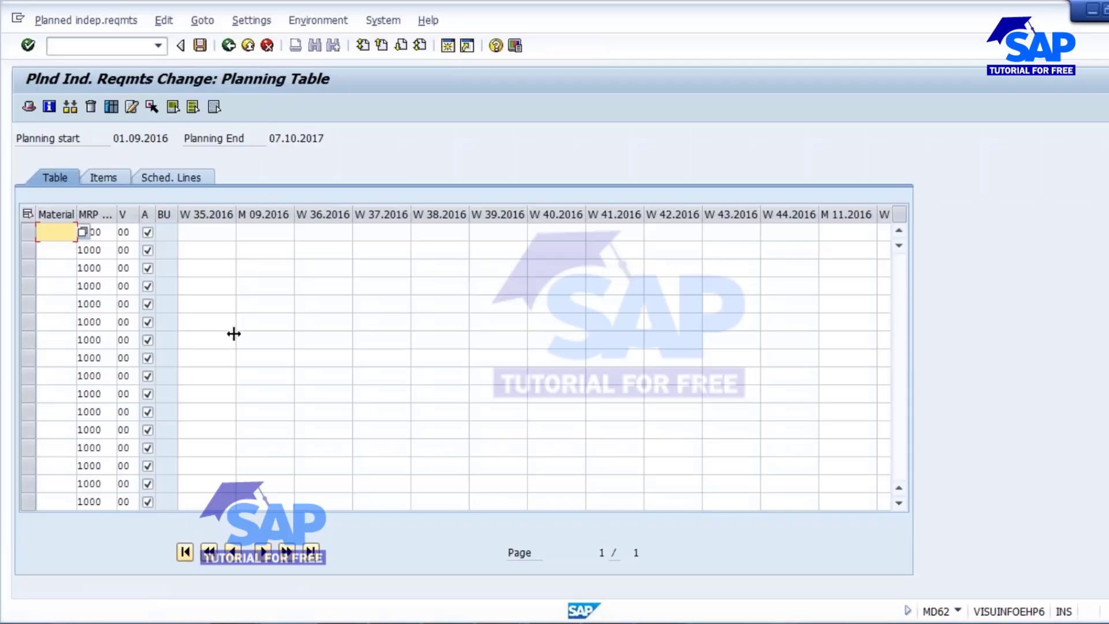
pyautogui.click(199, 45)
pyautogui.click(201, 107)
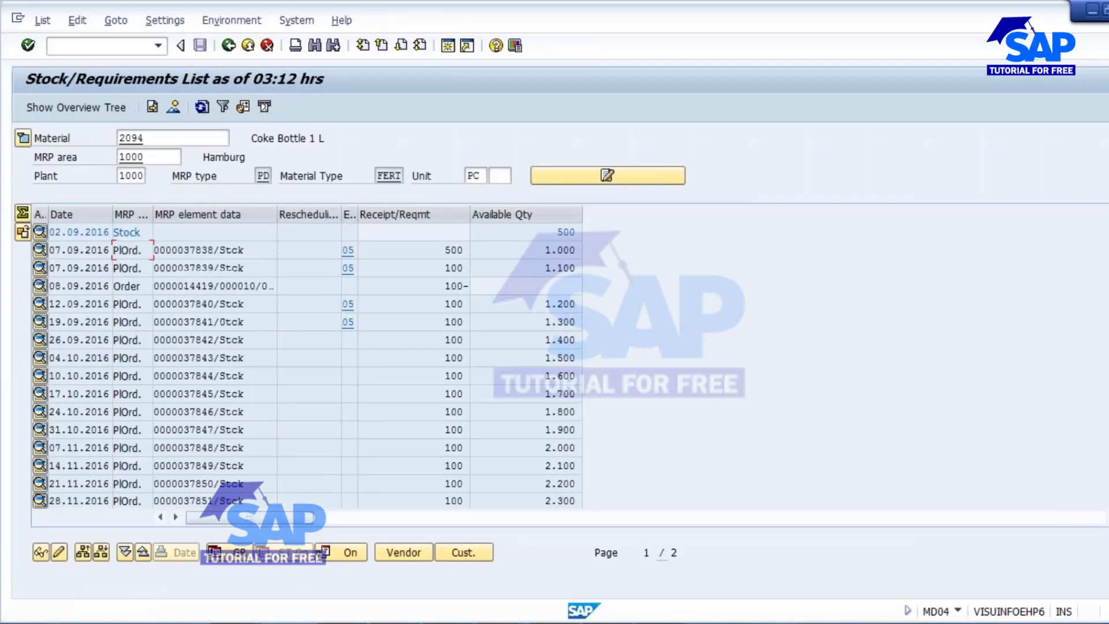
# Step: Run single-item, multi-level planning (MD02) for material 2094 in plant 1000 and refresh the stock/requirements list
pyautogui.hotkey('alt', 'Tab')
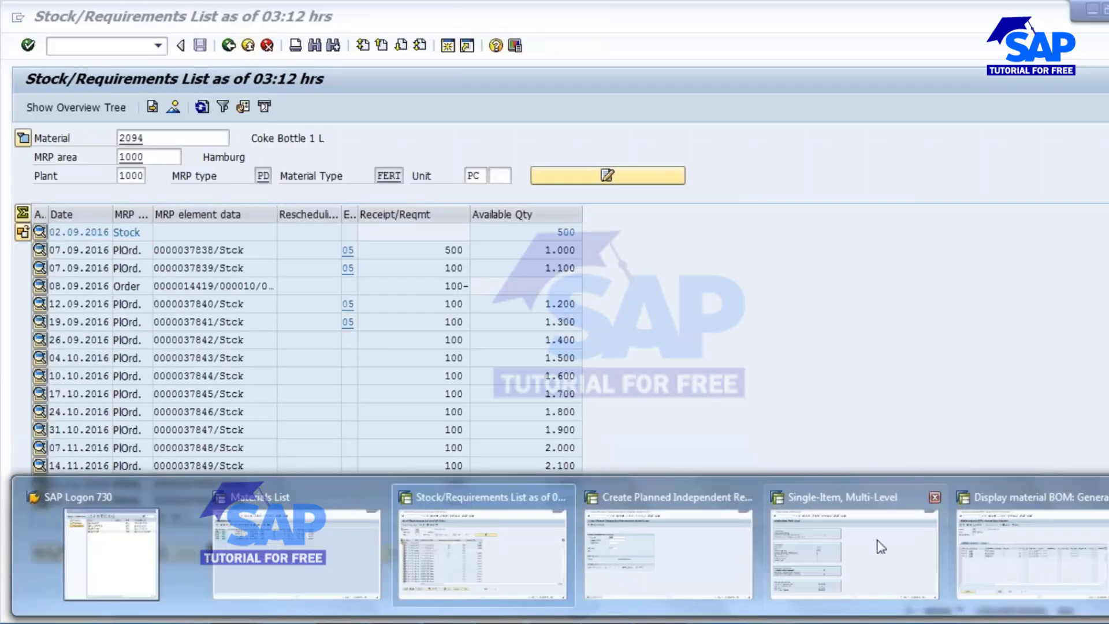
pyautogui.press('F3')
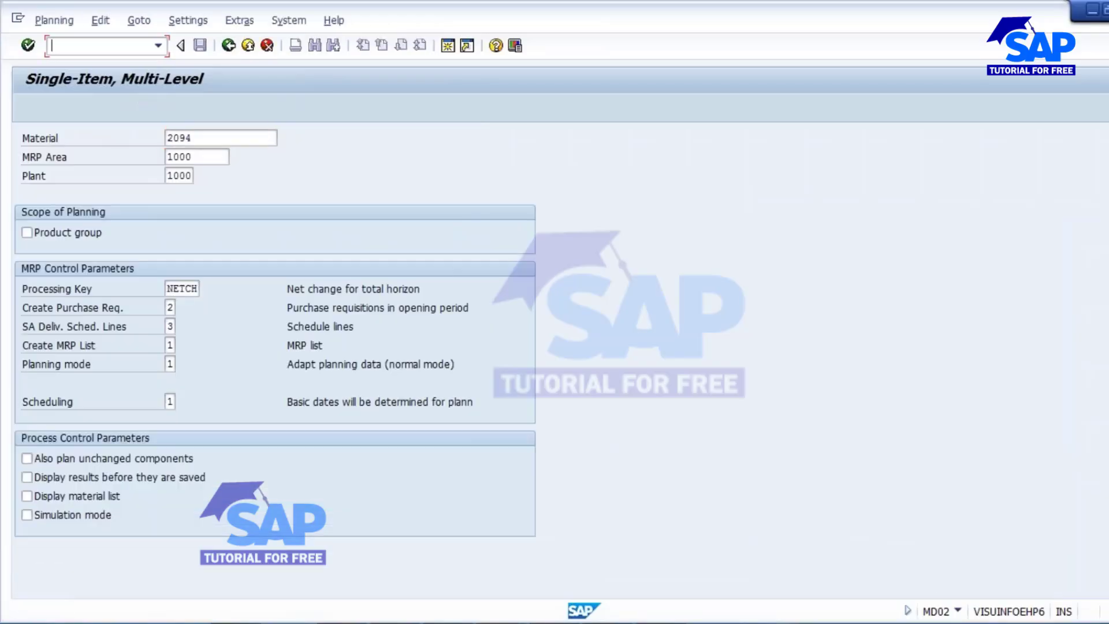
pyautogui.write('/nmd02')
pyautogui.press('Return')
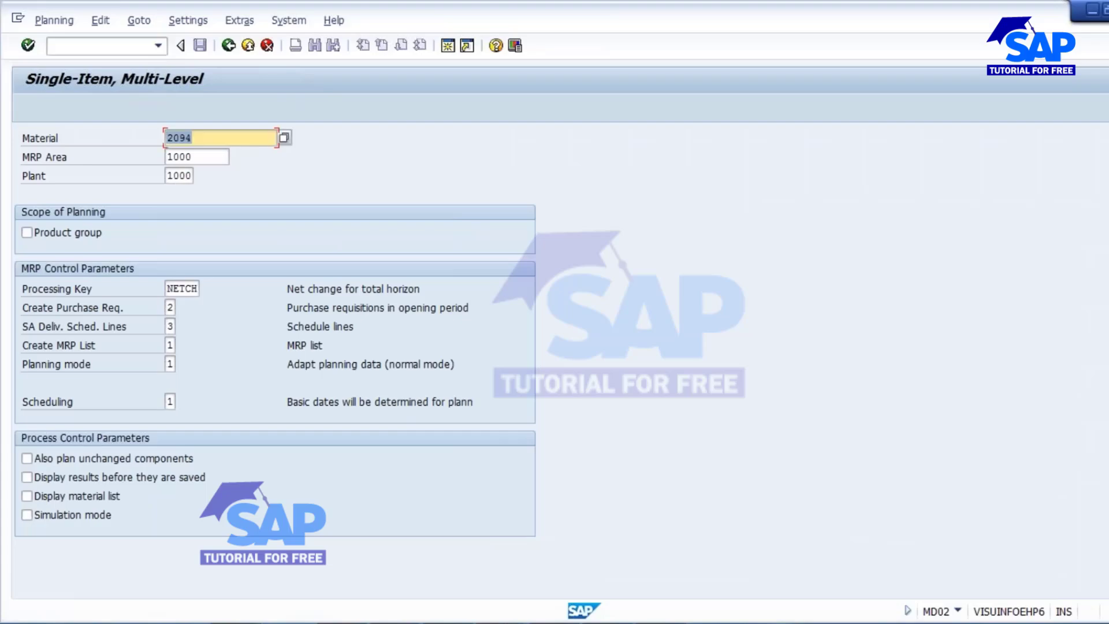
pyautogui.press('Return')
pyautogui.press('Return')
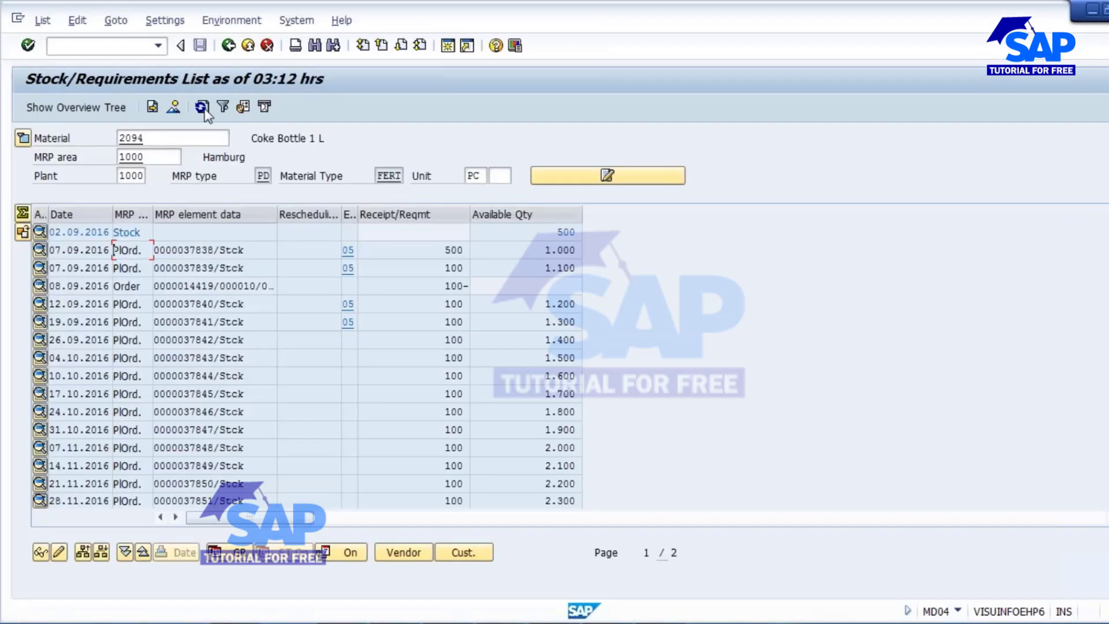
pyautogui.click(202, 106)
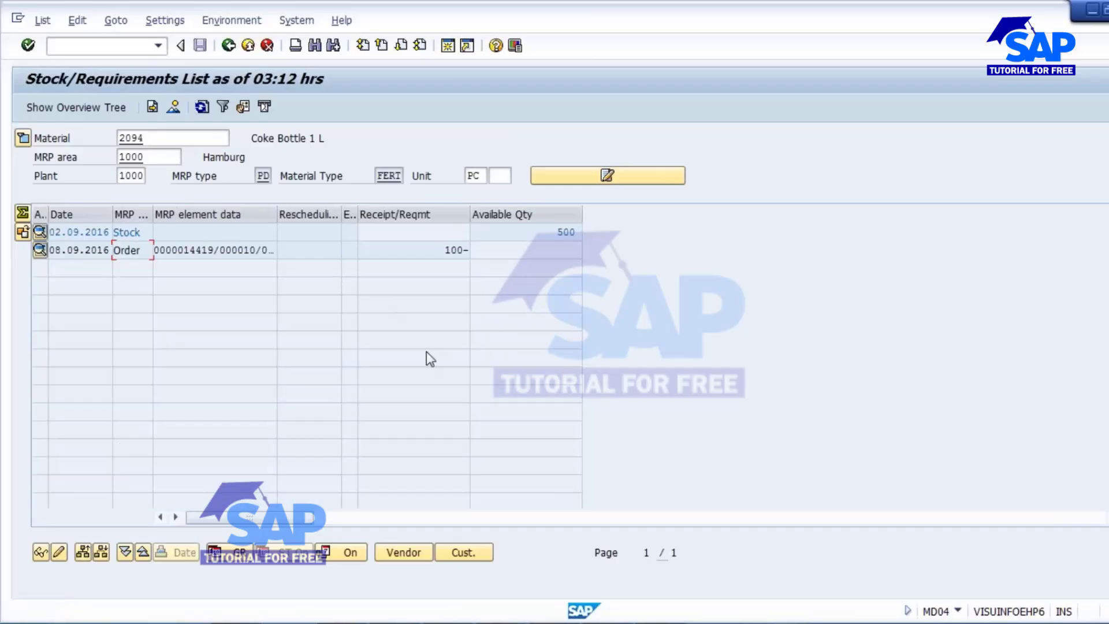
# Step: Examine the stock and the remaining order of 08.09.2016 for material 2094 in the refreshed list
pyautogui.moveTo(553, 231); pyautogui.dragTo(628, 234)
pyautogui.click(207, 252)
pyautogui.moveTo(441, 249); pyautogui.dragTo(494, 256)
pyautogui.doubleClick(151, 139)
pyautogui.click(102, 332)
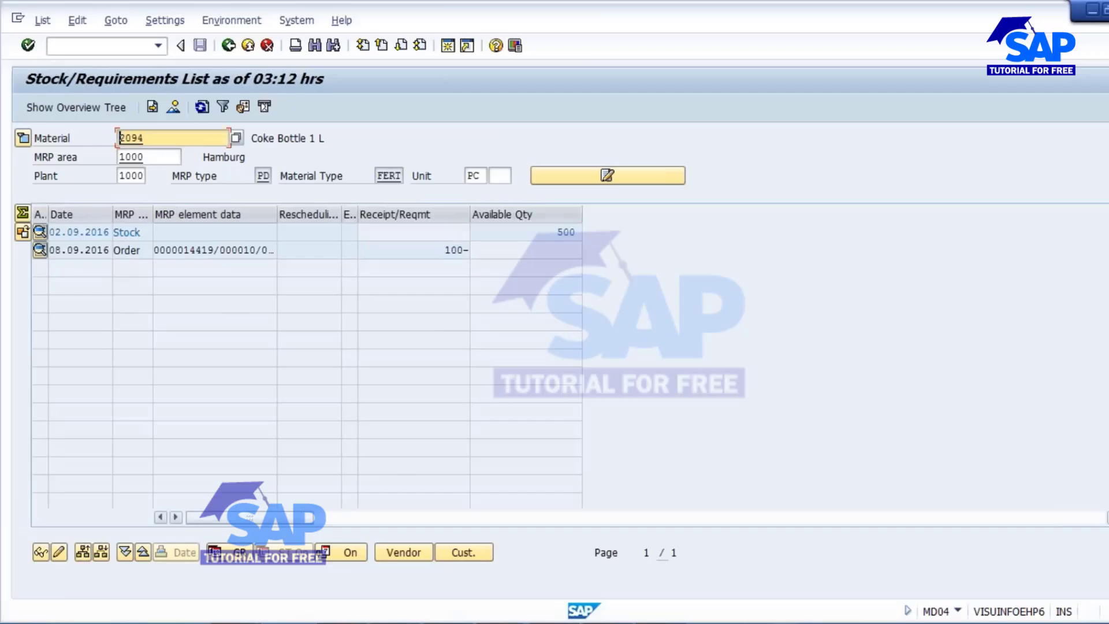
# Step: Close the Create Planned Independent Requirements and Single-Item, Multi-Level session windows
pyautogui.click(578, 623)
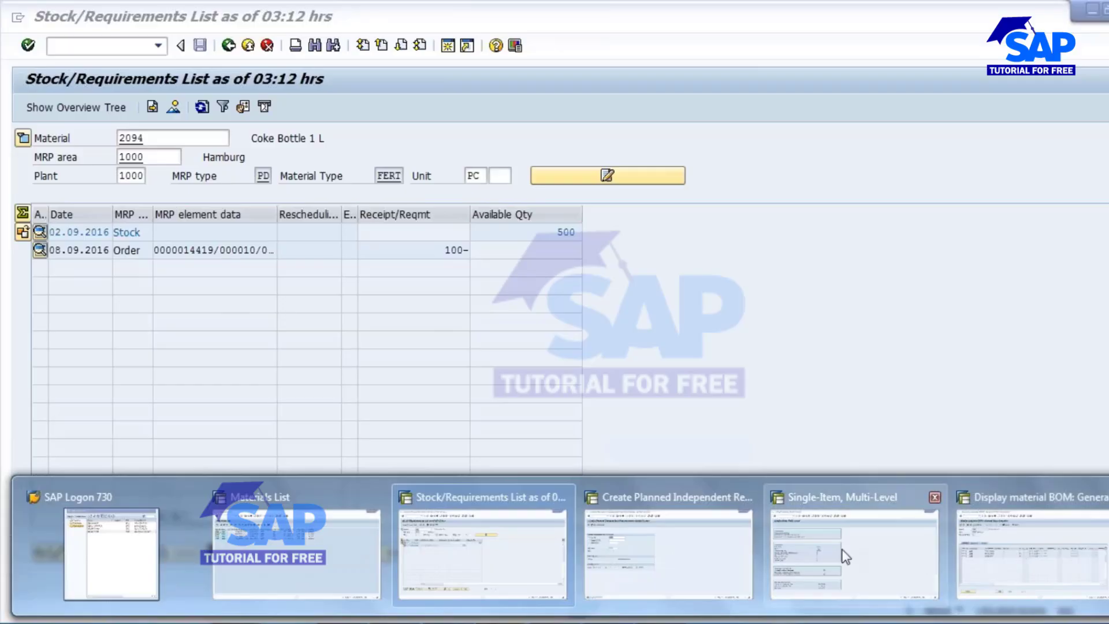
pyautogui.click(746, 497)
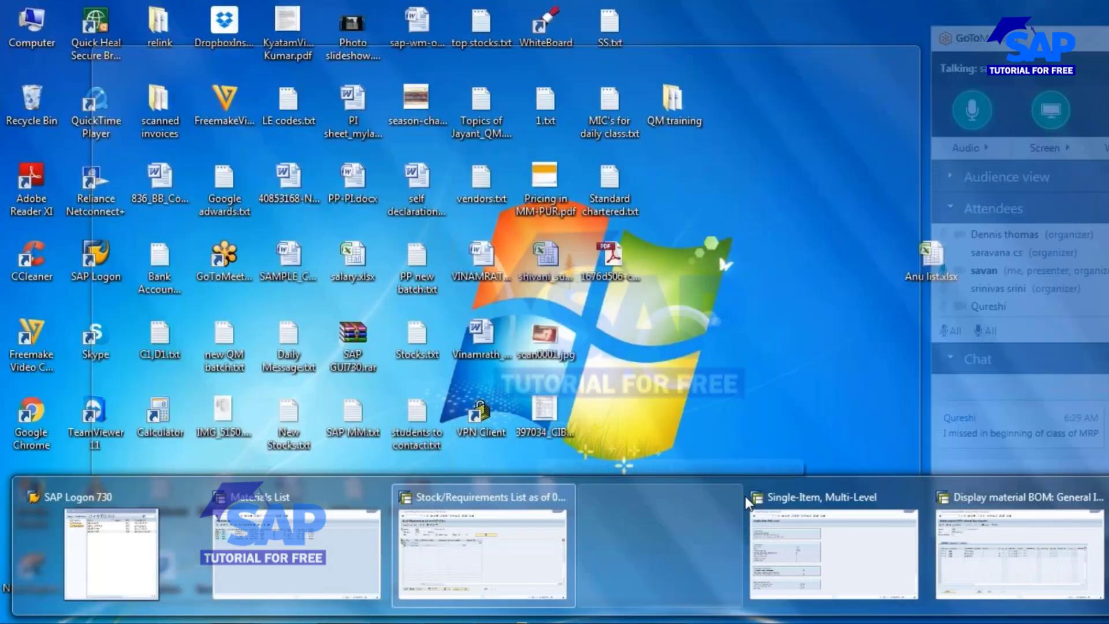
pyautogui.click(766, 498)
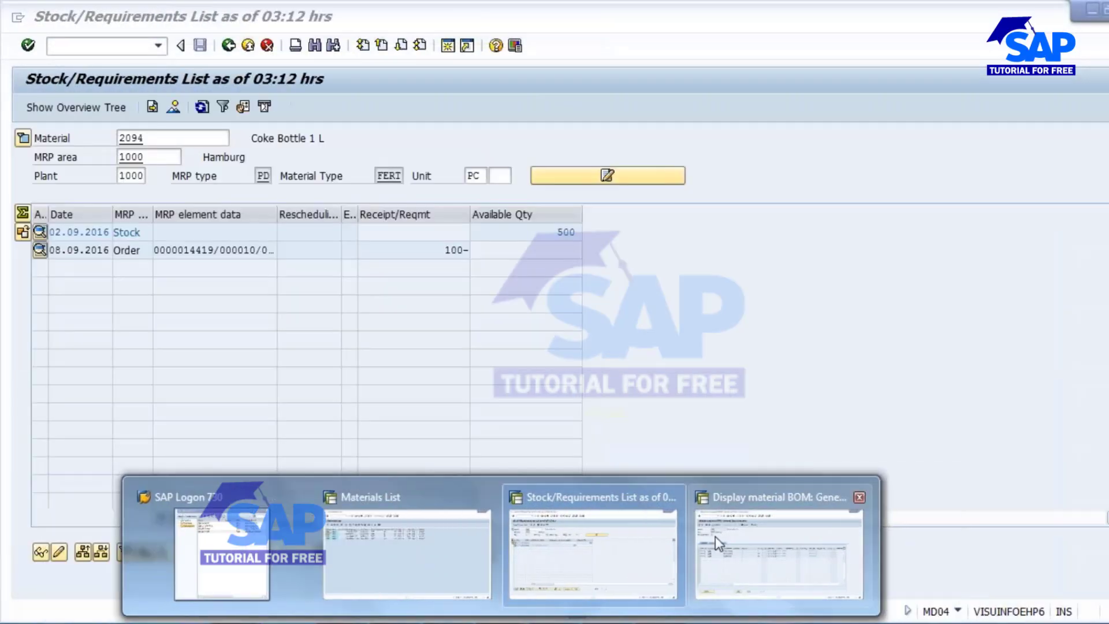
# Step: Switch to the material BOM session and start transaction CO01 there to create a production order
pyautogui.click(722, 544)
pyautogui.click(74, 52)
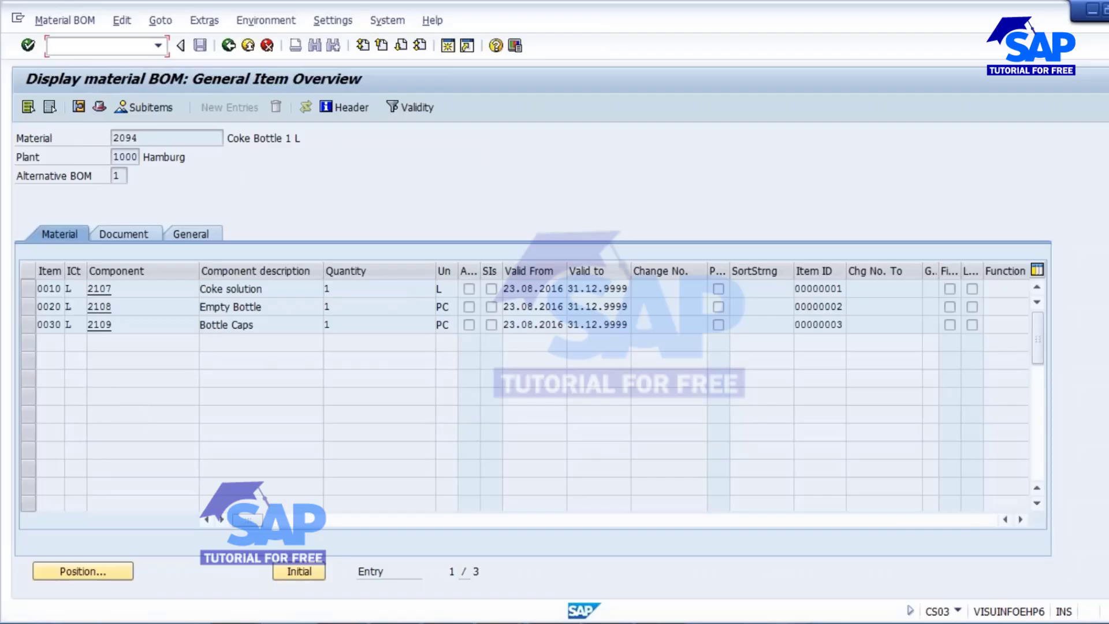
pyautogui.write('/nco03')
pyautogui.press('Return')
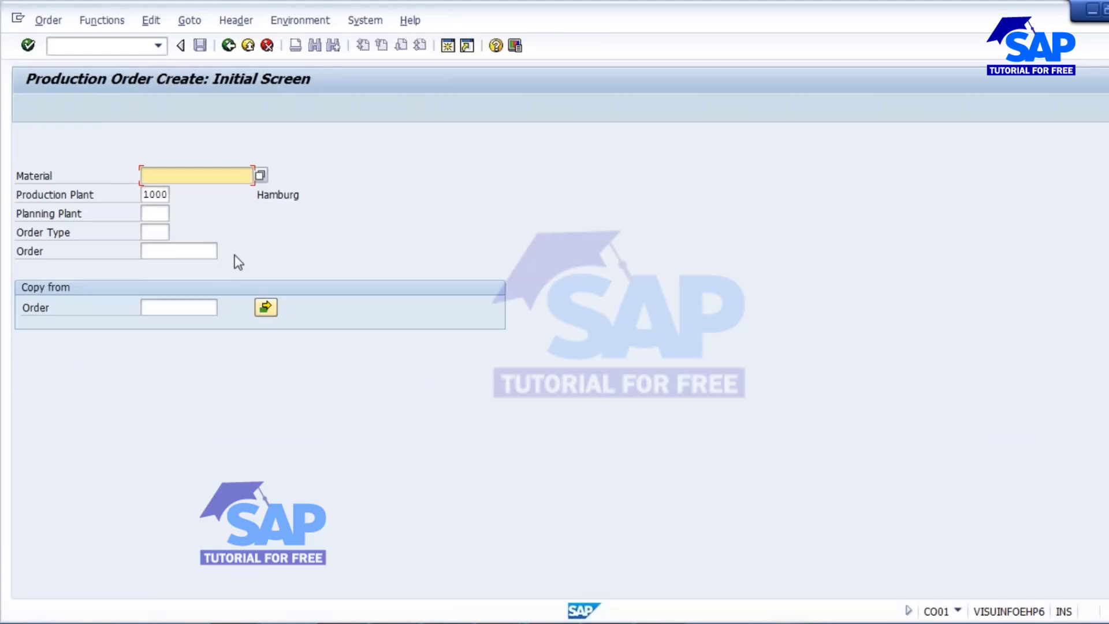
# Step: Open the production order header for material 2094 in plant 1000 with order type PP01
pyautogui.write('2094')
pyautogui.click(153, 232)
pyautogui.click(156, 249)
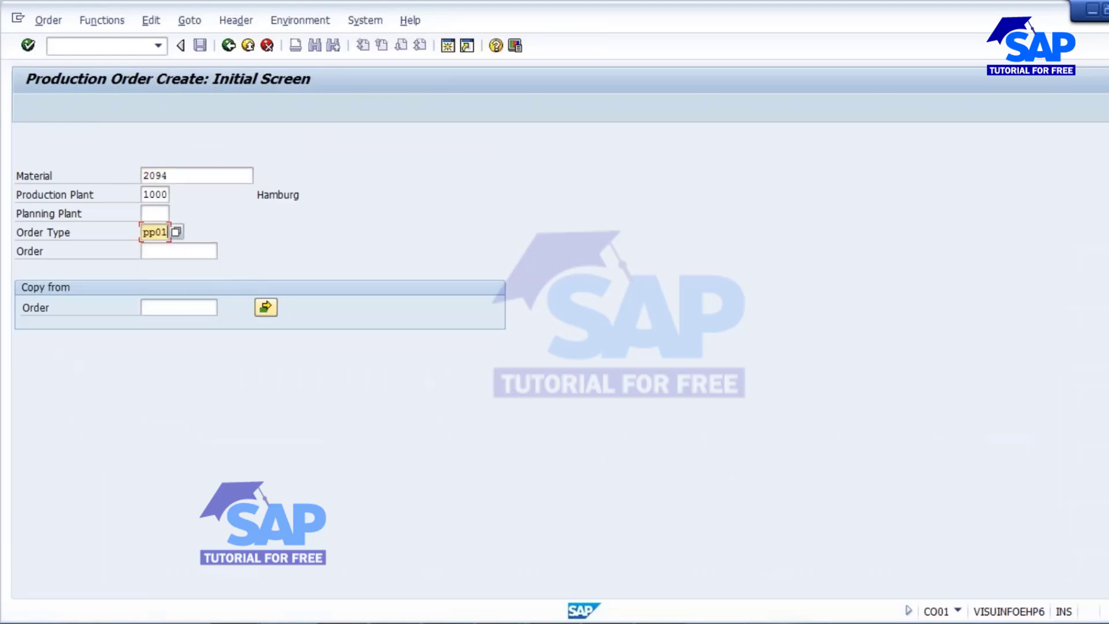
pyautogui.press('Return')
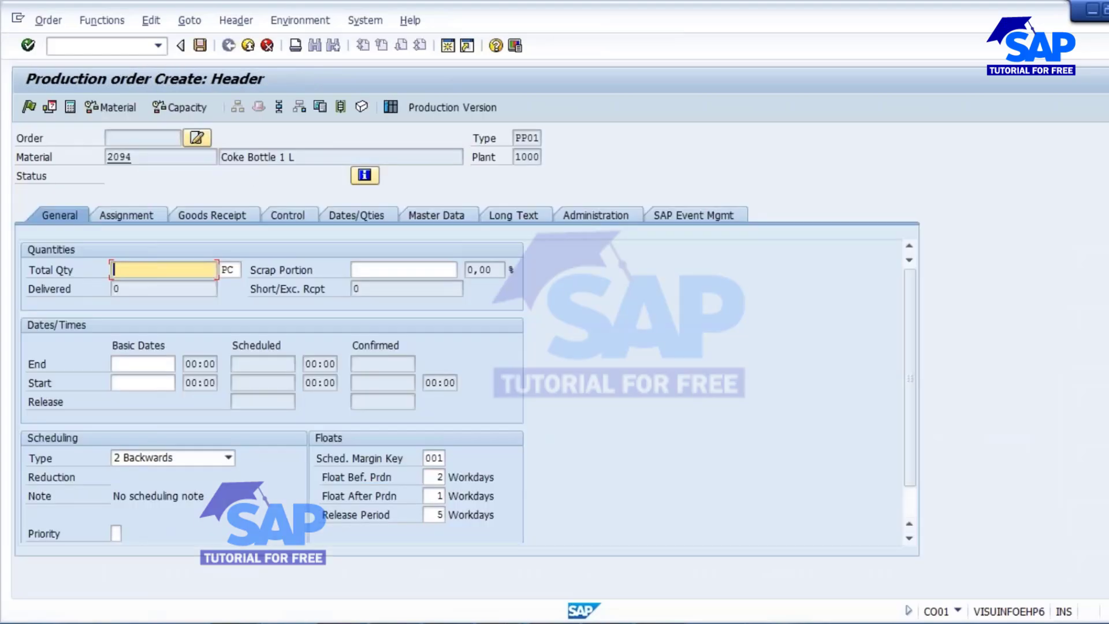
# Step: Set the order's total quantity to 100 PC and its scheduling type to Current date
pyautogui.write('100')
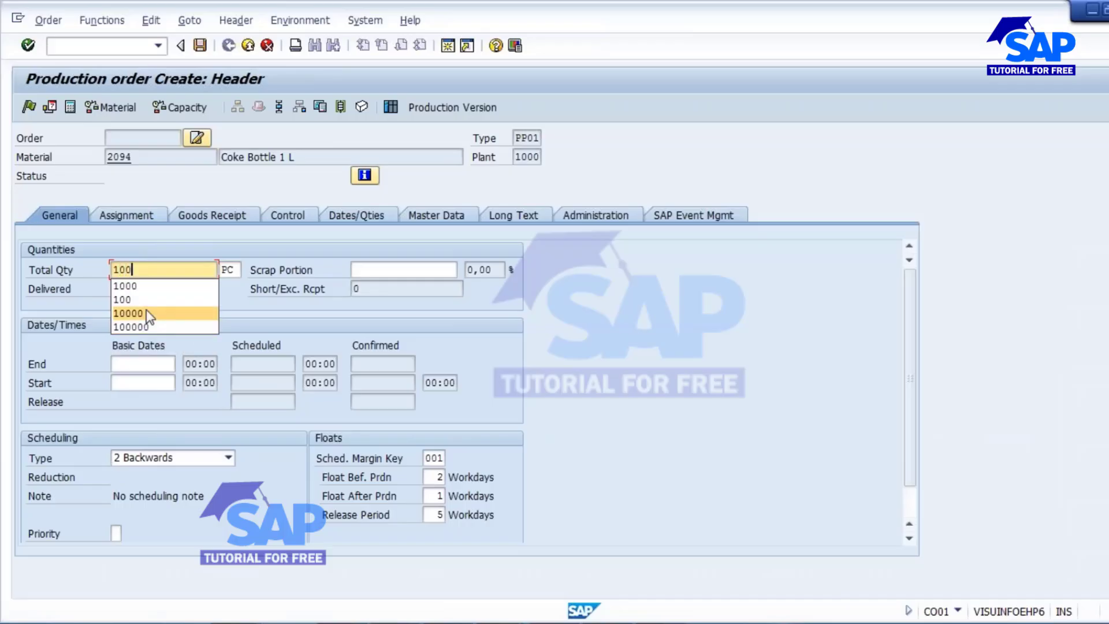
pyautogui.press('Escape')
pyautogui.click(156, 459)
pyautogui.click(135, 519)
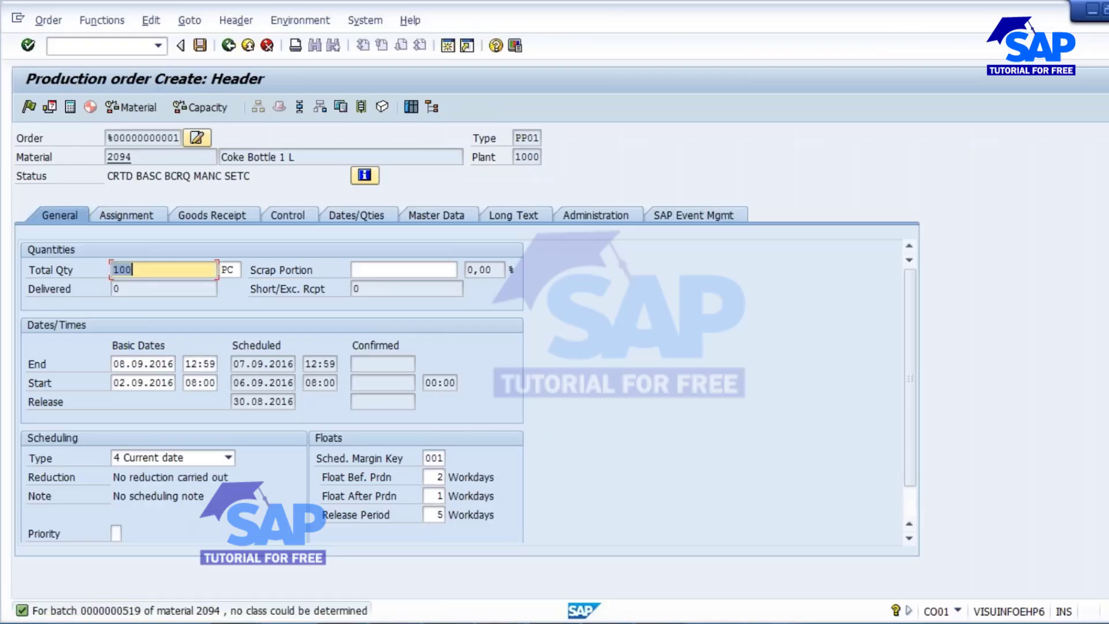
# Step: Check the goods receipt data with its batch and save the production order
pyautogui.click(226, 218)
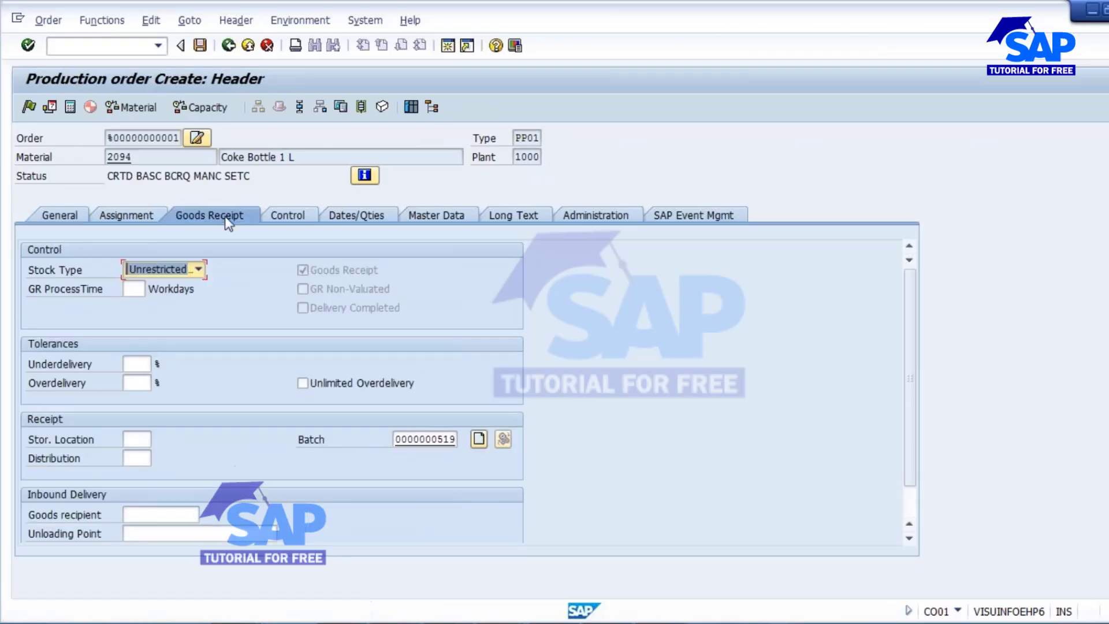
pyautogui.click(200, 45)
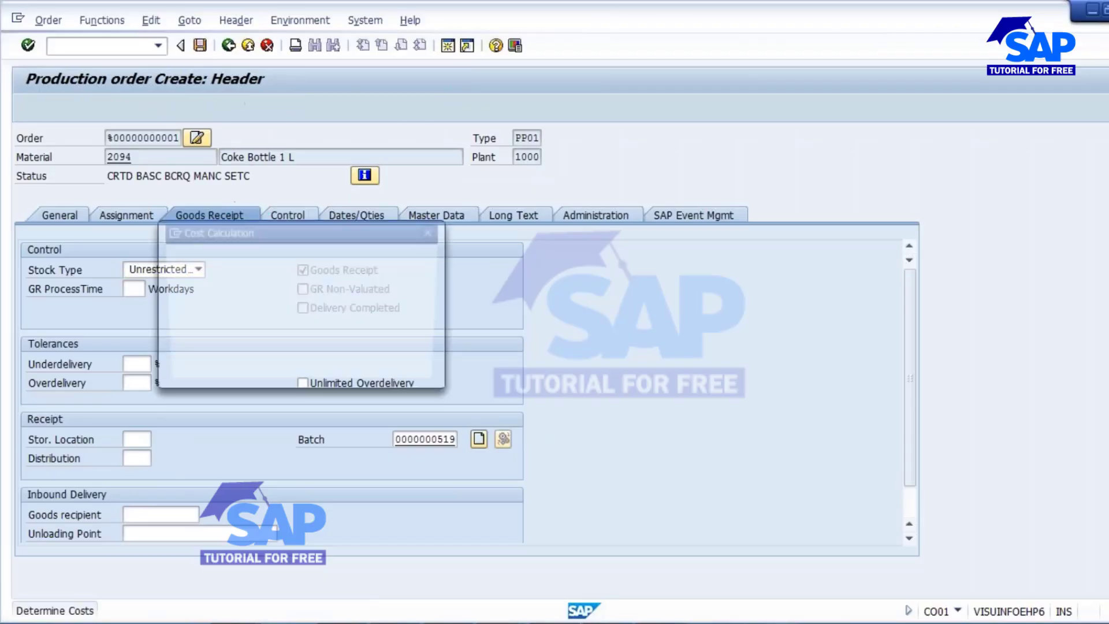
pyautogui.click(245, 376)
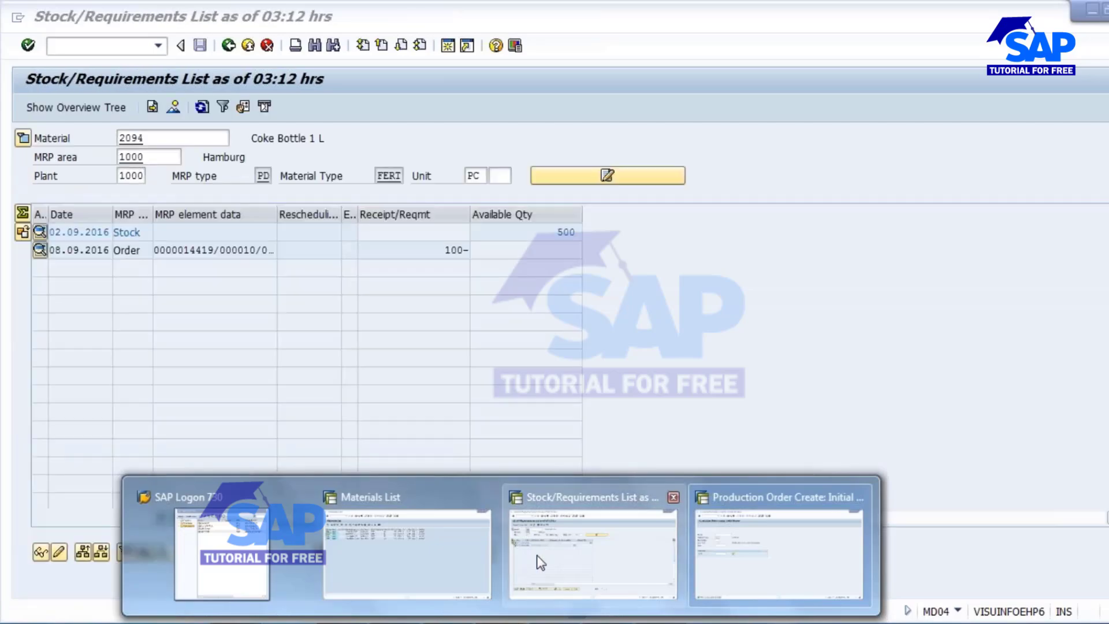
# Step: Switch to the stock/requirements list, refresh it for material 2094 and select the new production order's line
pyautogui.click(536, 555)
pyautogui.click(201, 107)
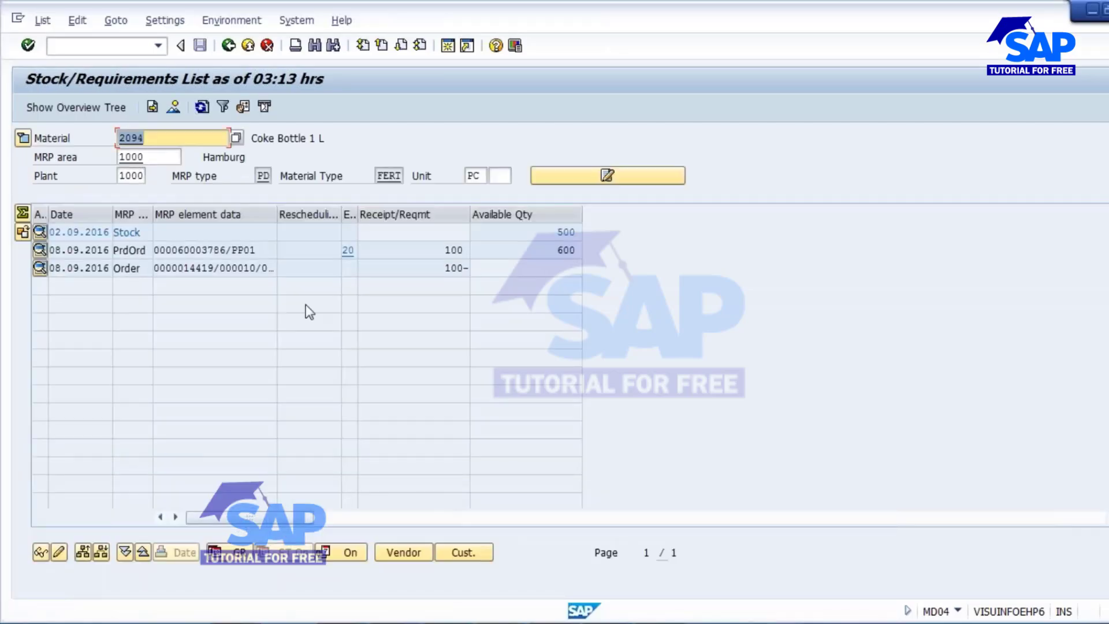
pyautogui.click(202, 250)
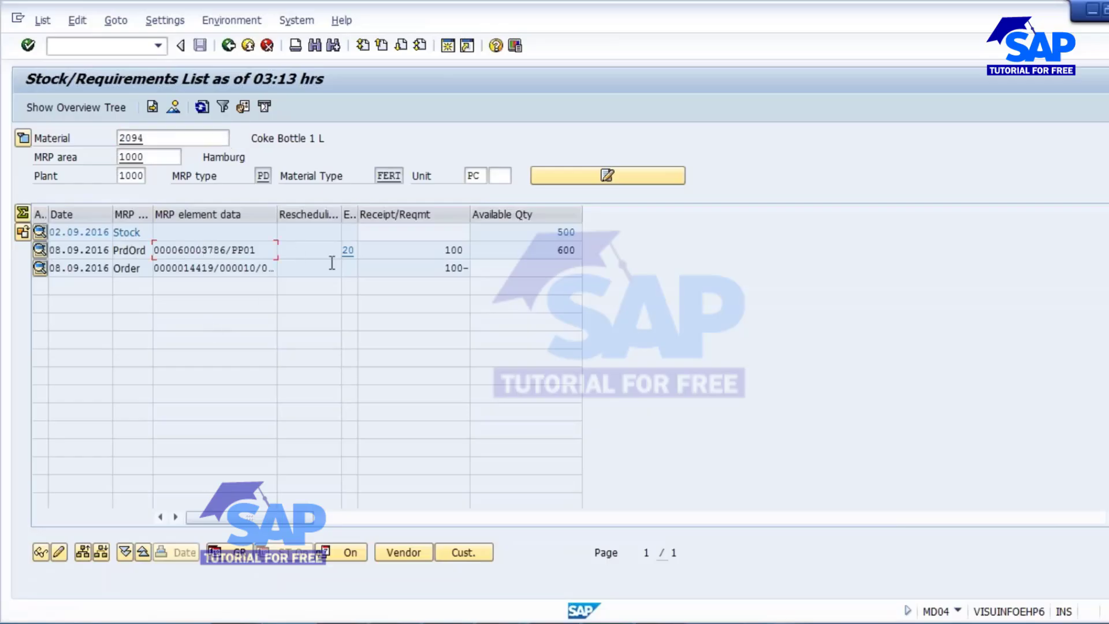
# Step: Look up the meaning of the production order's exception message 20 in the exception message list, keeping the order's line in view
pyautogui.click(349, 250)
pyautogui.click(364, 250)
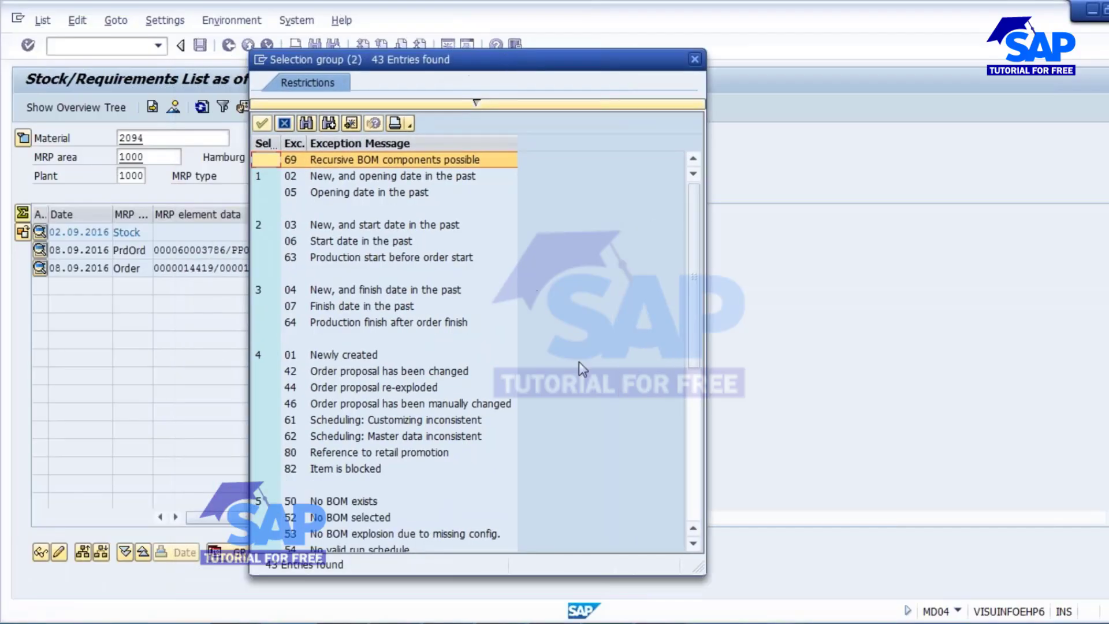
pyautogui.scroll(-3, 393, 379)
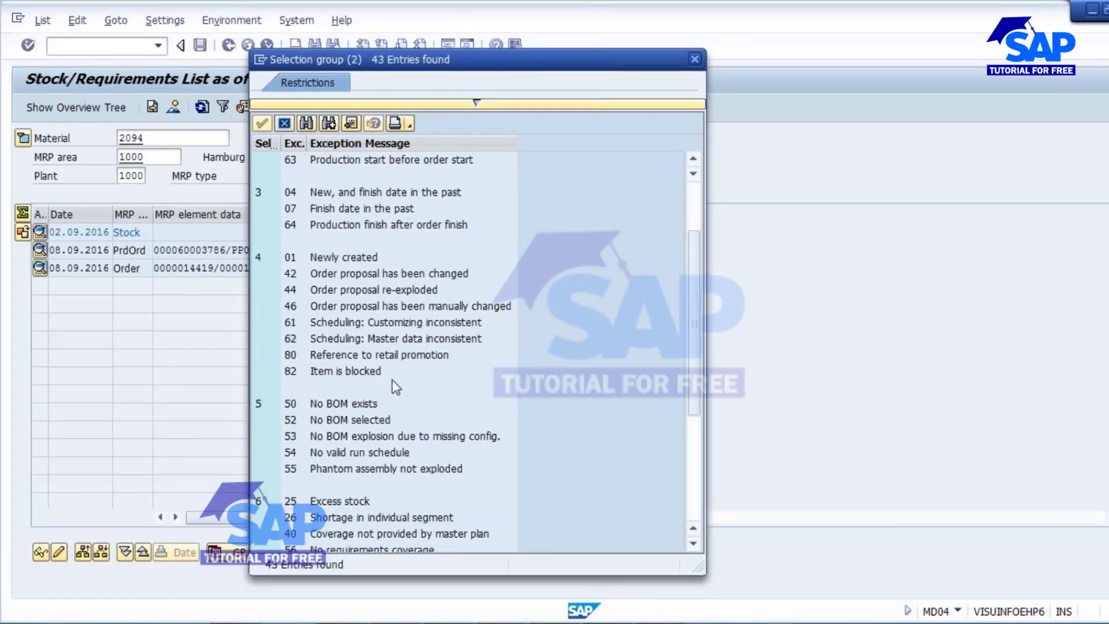
pyautogui.scroll(-3, 393, 381)
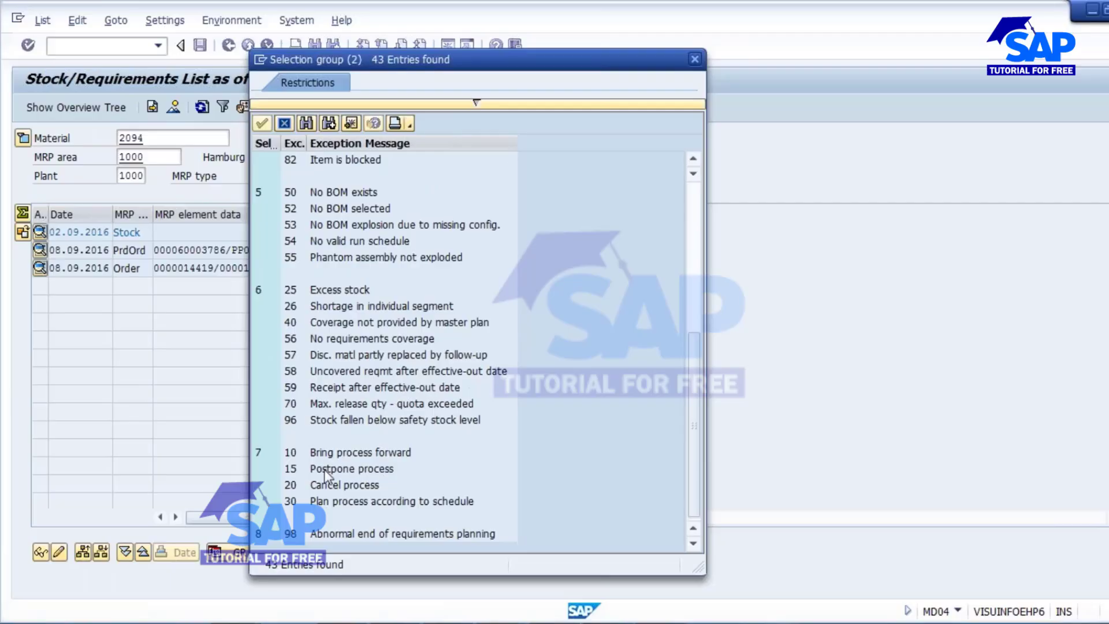
pyautogui.click(342, 475)
pyautogui.click(334, 484)
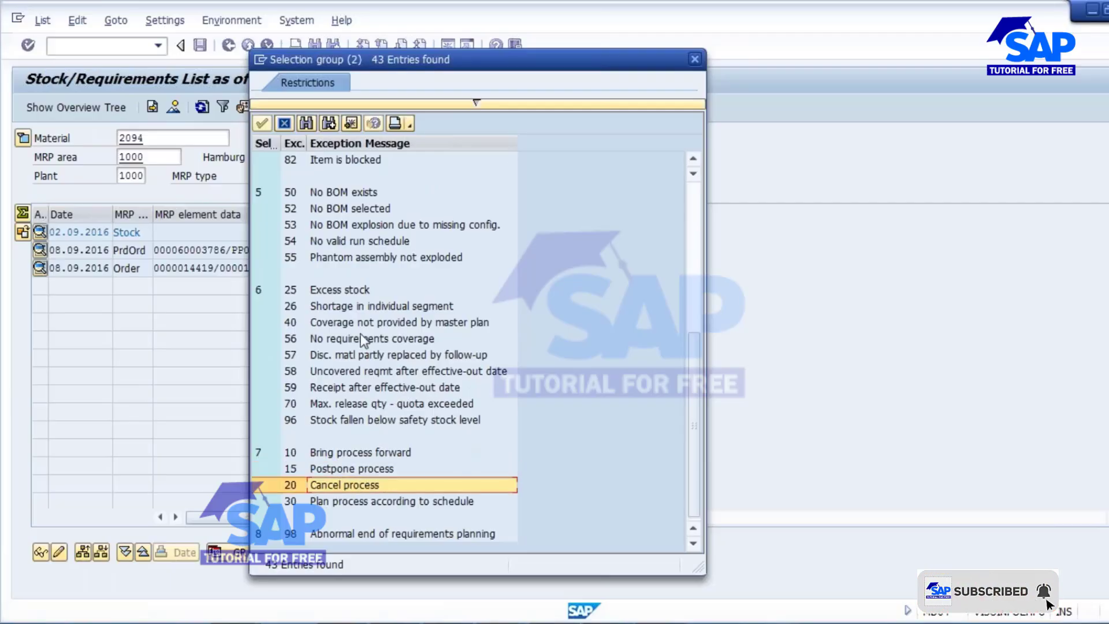
pyautogui.moveTo(405, 68); pyautogui.dragTo(563, 169)
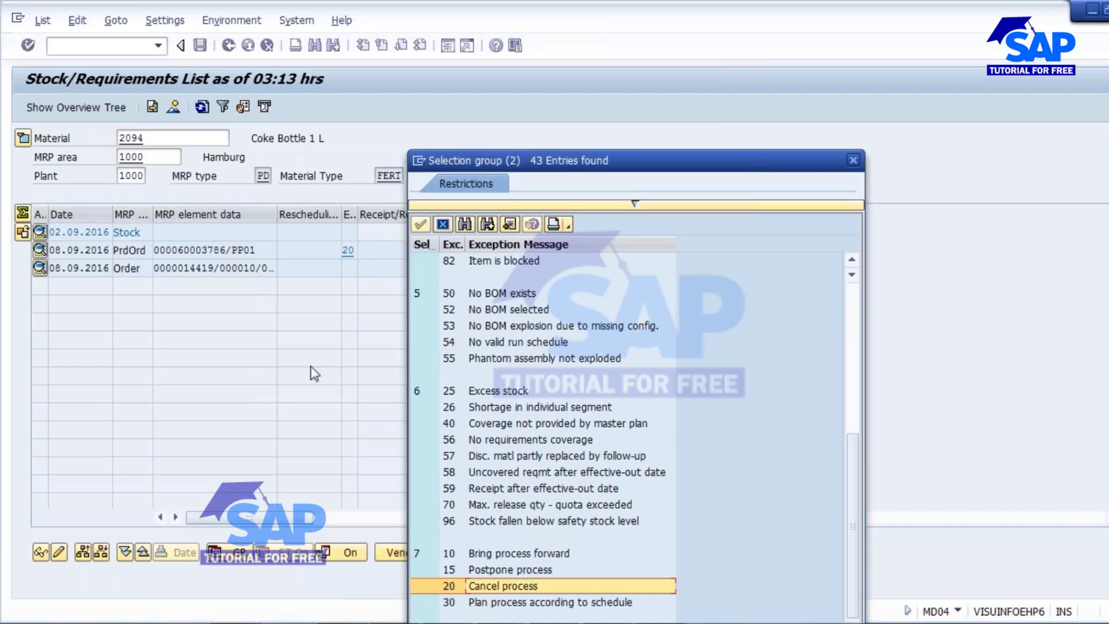
pyautogui.moveTo(649, 167); pyautogui.dragTo(643, 55)
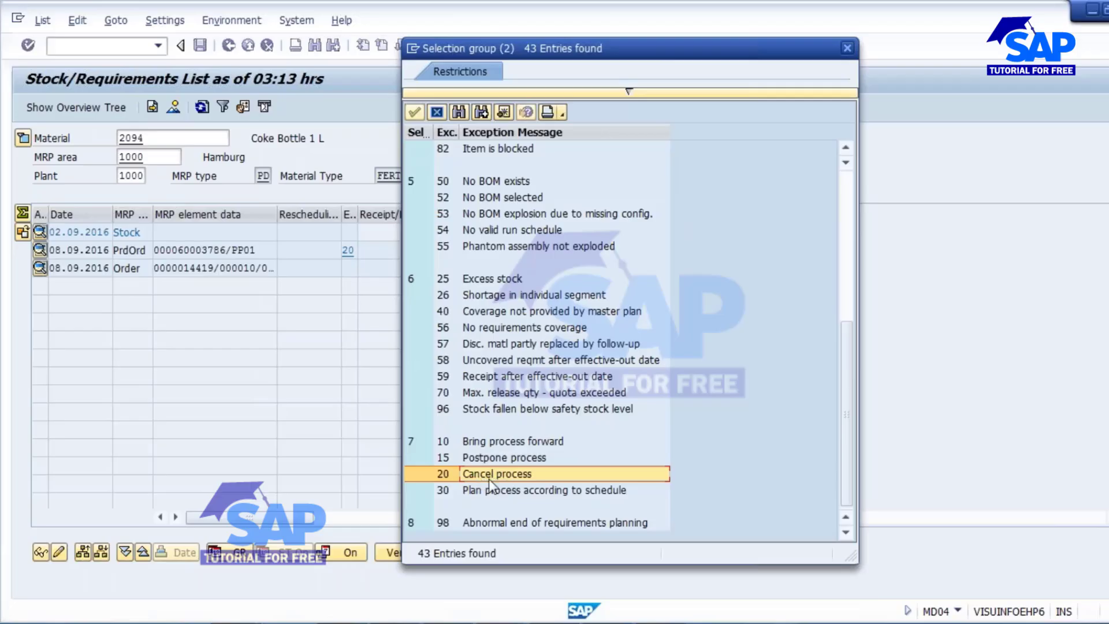
pyautogui.doubleClick(473, 480)
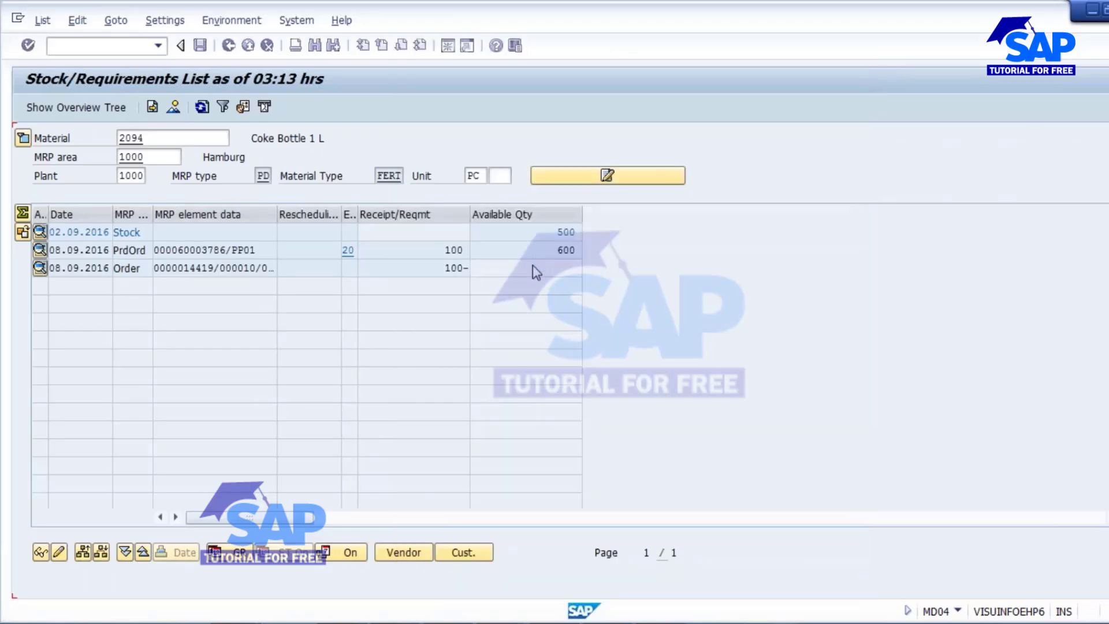
# Step: Compare the available stock with the production order's receipt quantity and its exception message number
pyautogui.click(557, 233)
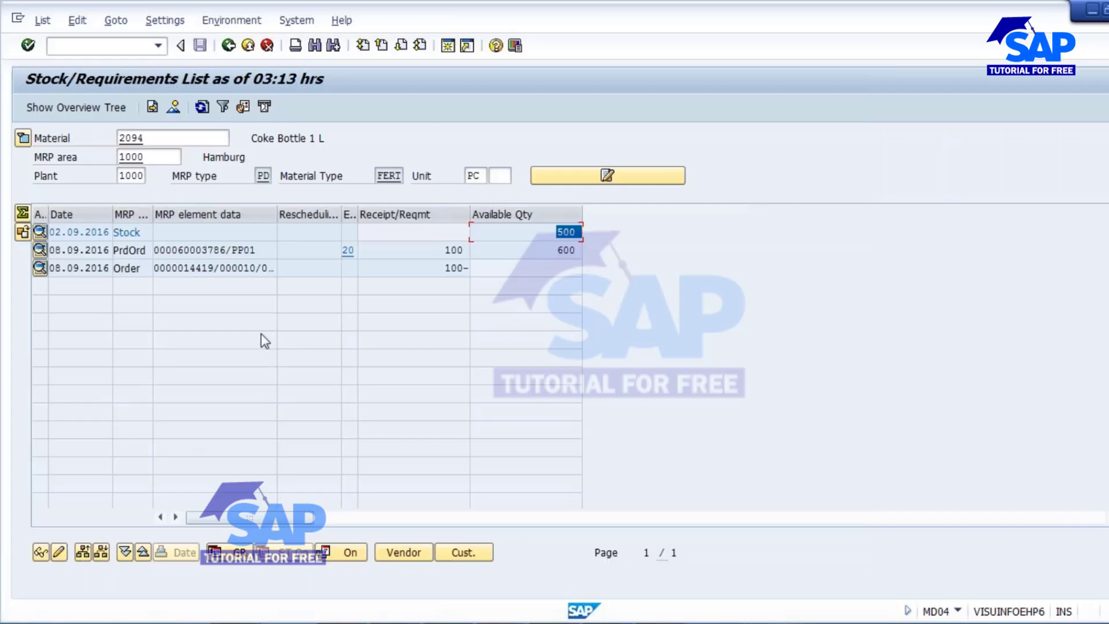
pyautogui.click(256, 249)
pyautogui.moveTo(257, 249); pyautogui.dragTo(159, 250)
pyautogui.doubleClick(454, 249)
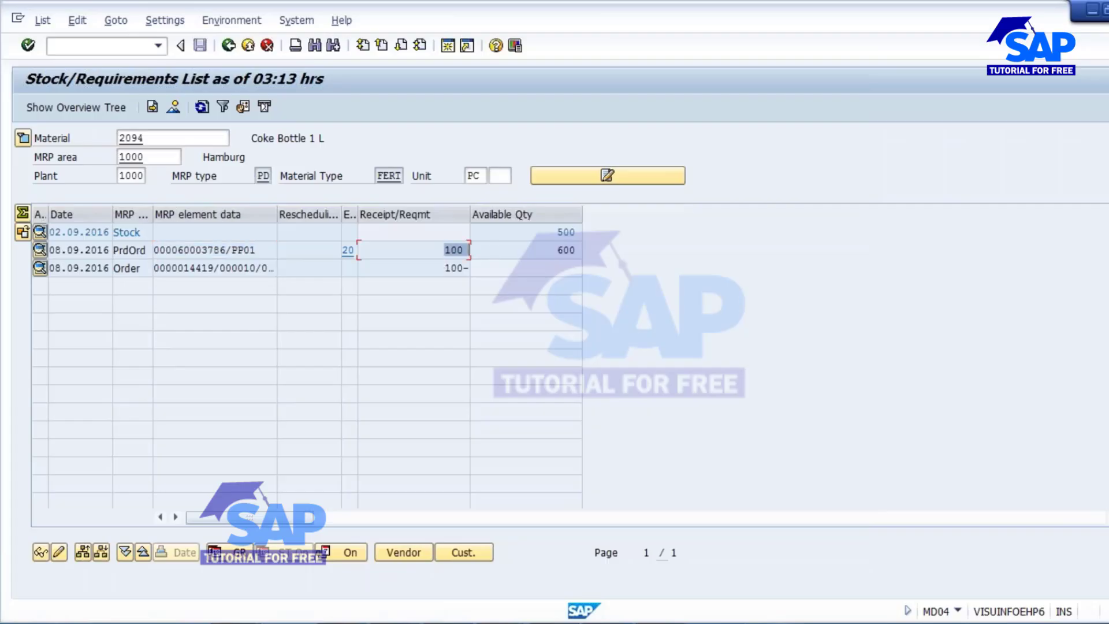
pyautogui.click(348, 250)
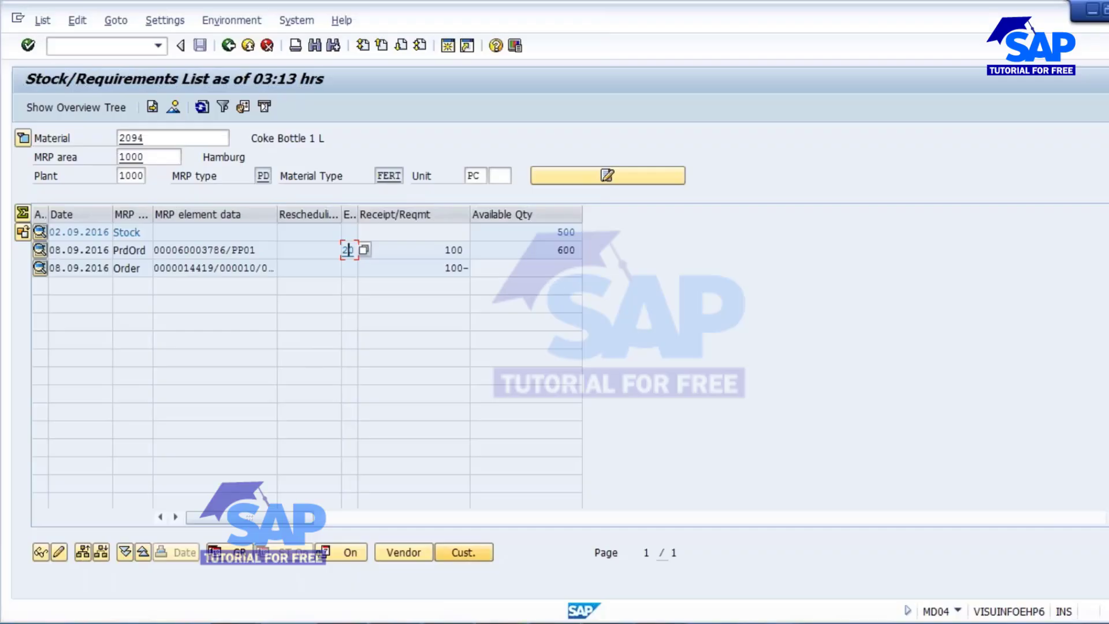
# Step: Switch to the production order session and open the planning table for material 2094 with transaction MD61
pyautogui.click(722, 575)
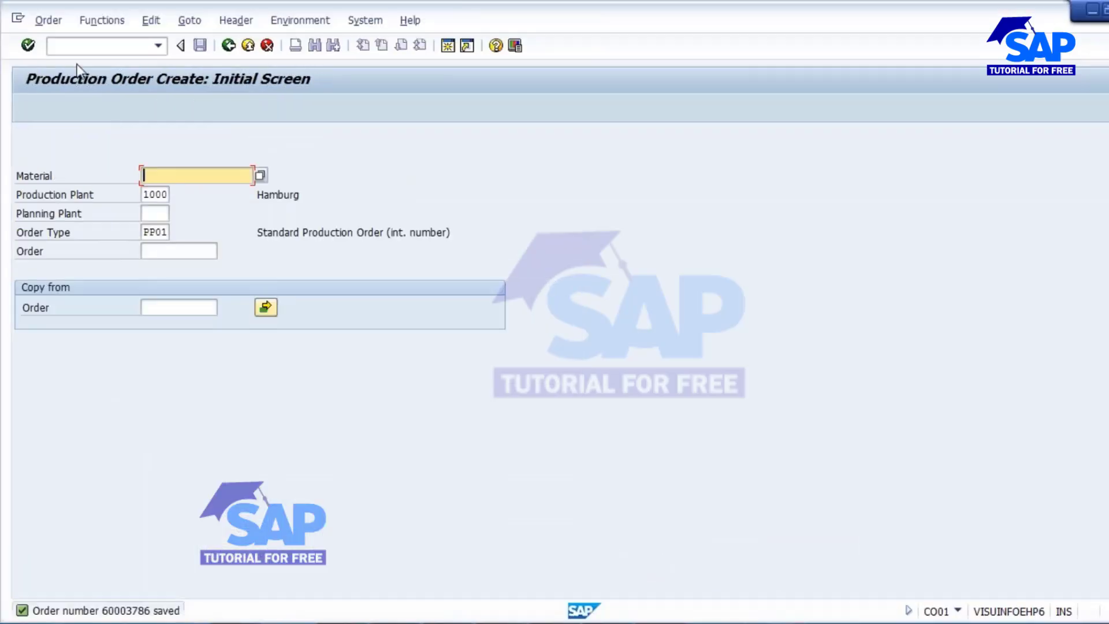
pyautogui.click(67, 46)
pyautogui.write('/nmd61')
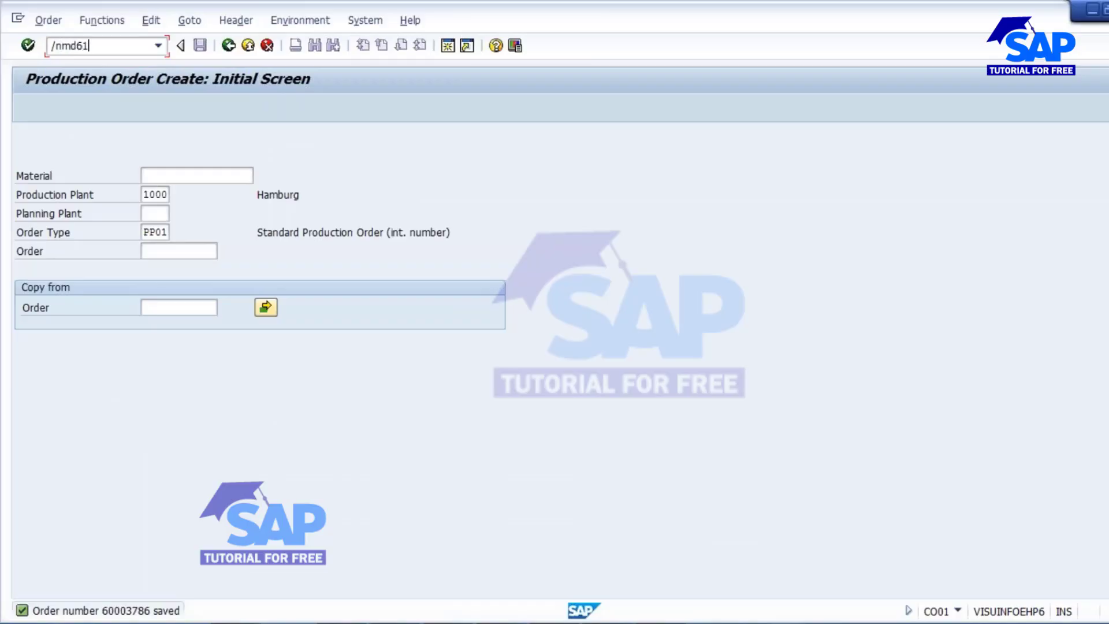
pyautogui.press('Return')
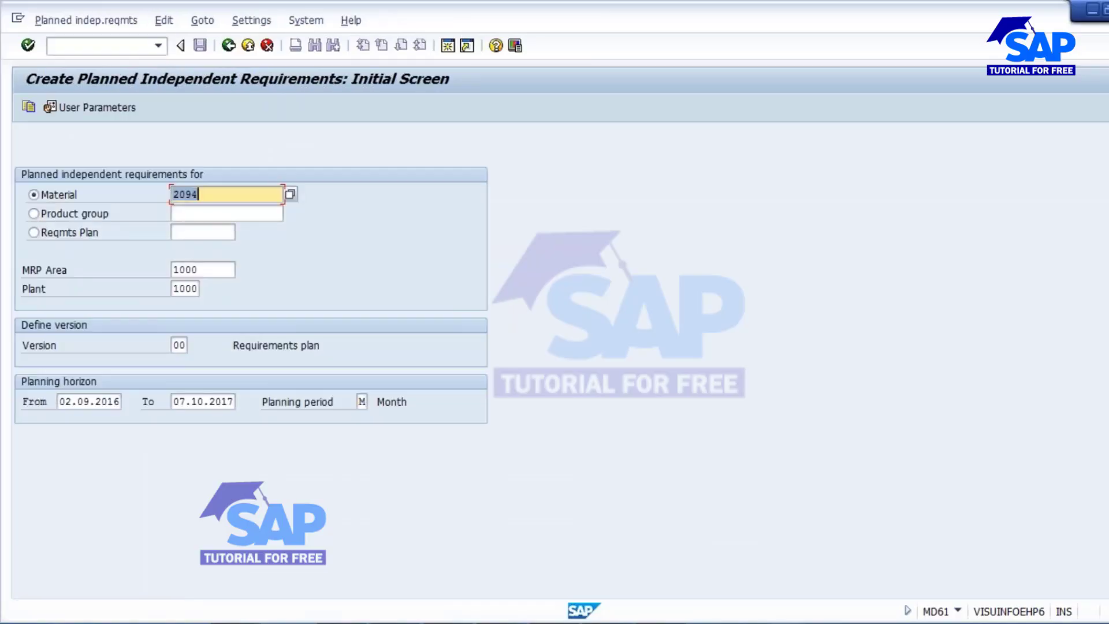
pyautogui.press('Return')
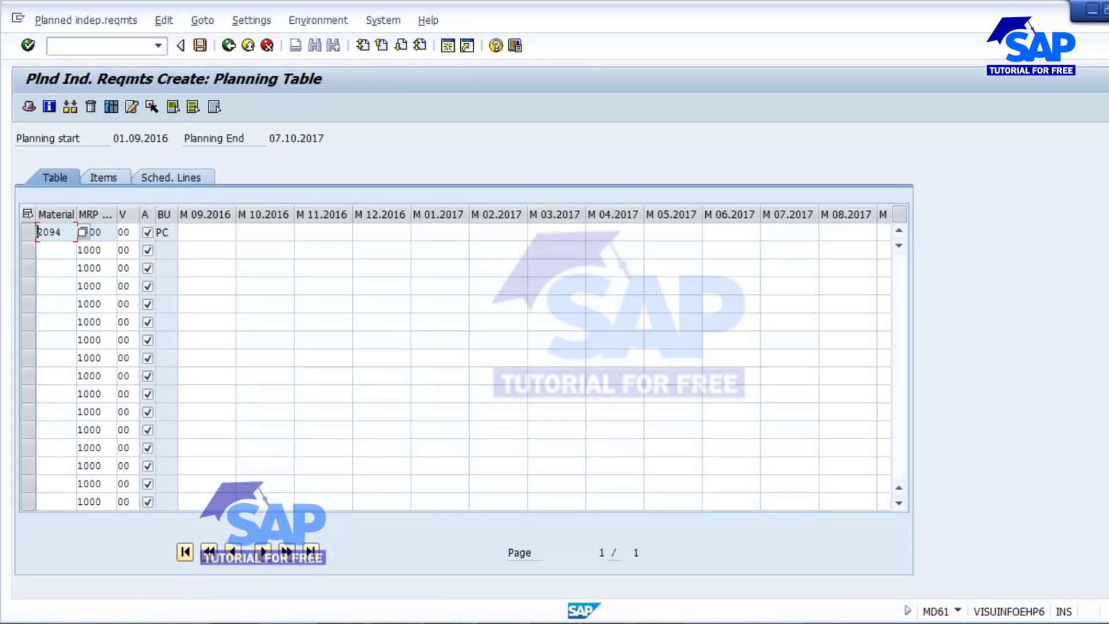
# Step: Plan an independent requirement of 600 PC of material 2094 for month 09.2016 and save it
pyautogui.click(225, 234)
pyautogui.write('600')
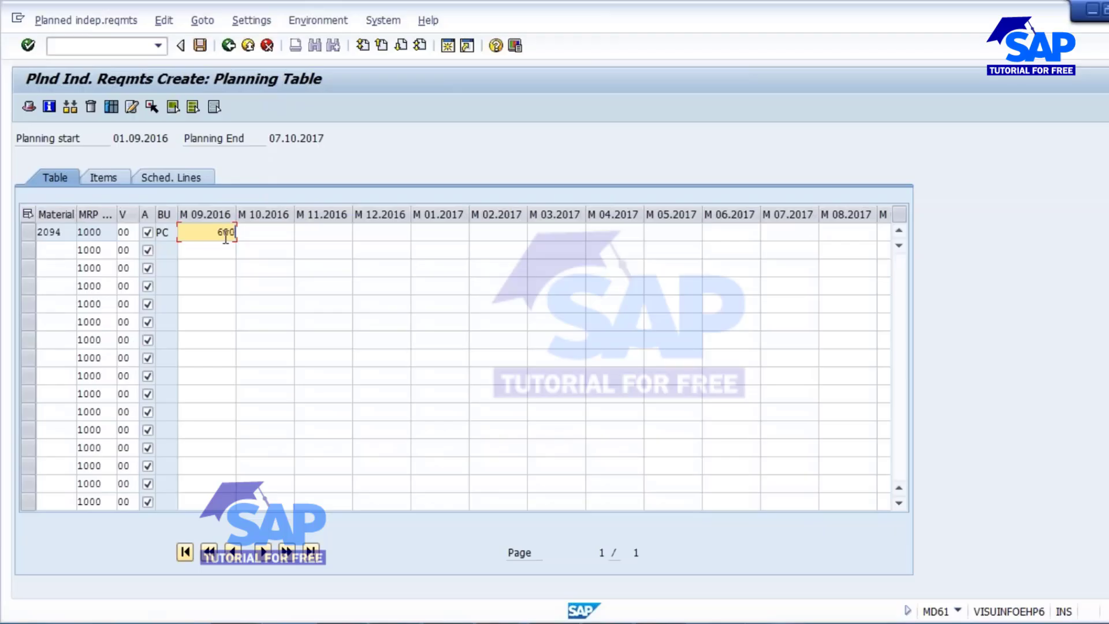
pyautogui.click(200, 45)
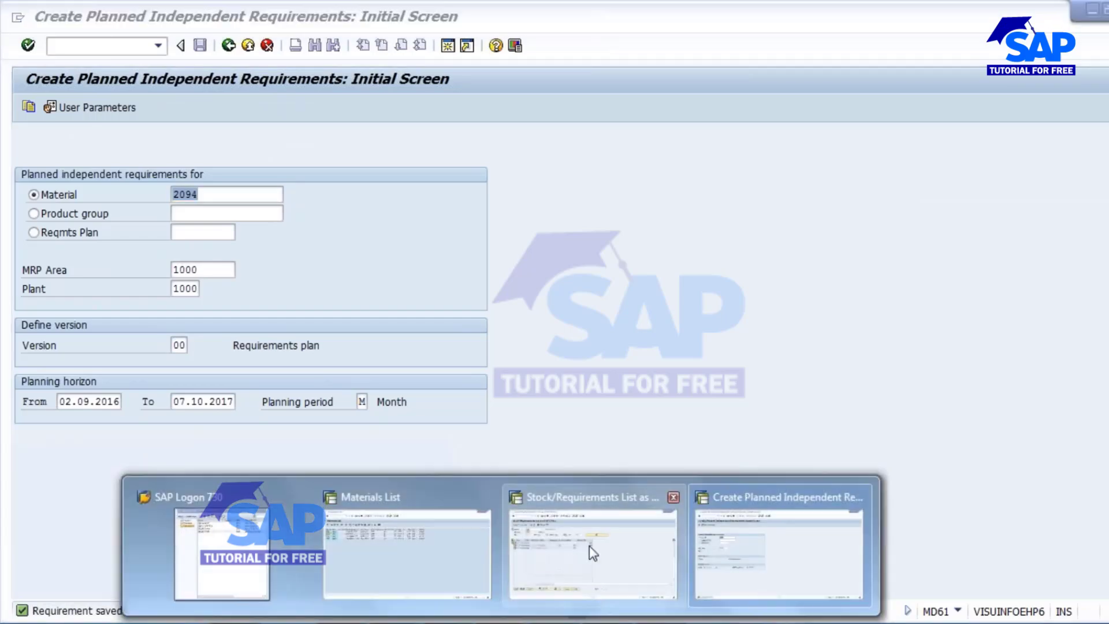
# Step: Return to the stock/requirements list, refresh it and examine the new independent requirement's quantity
pyautogui.click(525, 525)
pyautogui.click(202, 107)
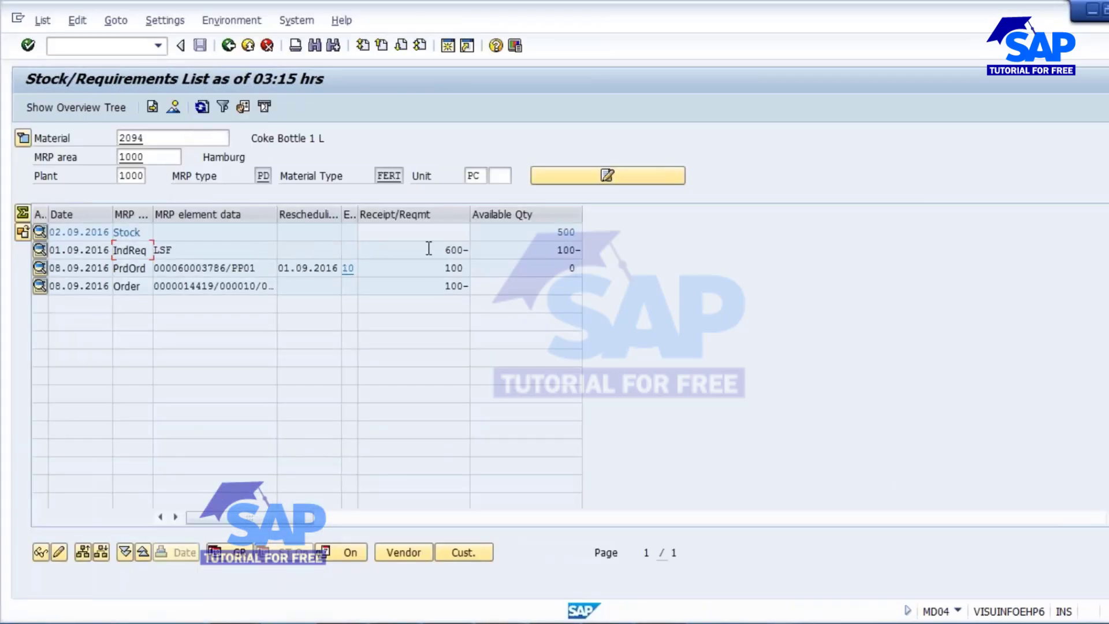
pyautogui.moveTo(445, 249); pyautogui.dragTo(488, 353)
# Step: Look up the production order's exception message 10 in the list and move the list aside to uncover the order line
pyautogui.click(349, 268)
pyautogui.click(364, 268)
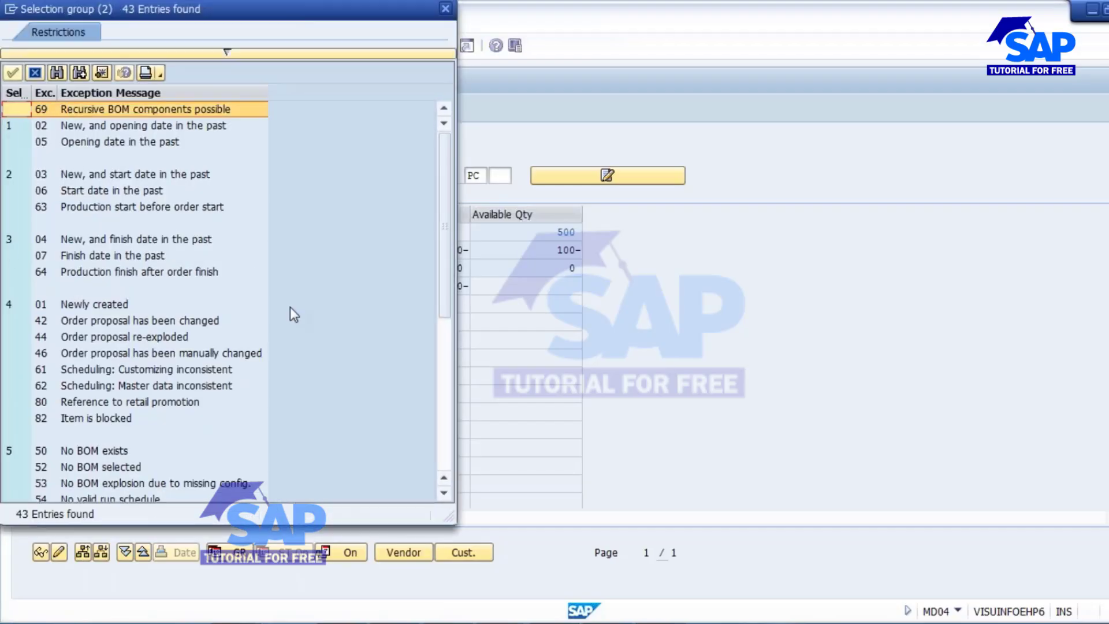
pyautogui.scroll(-7, 180, 383)
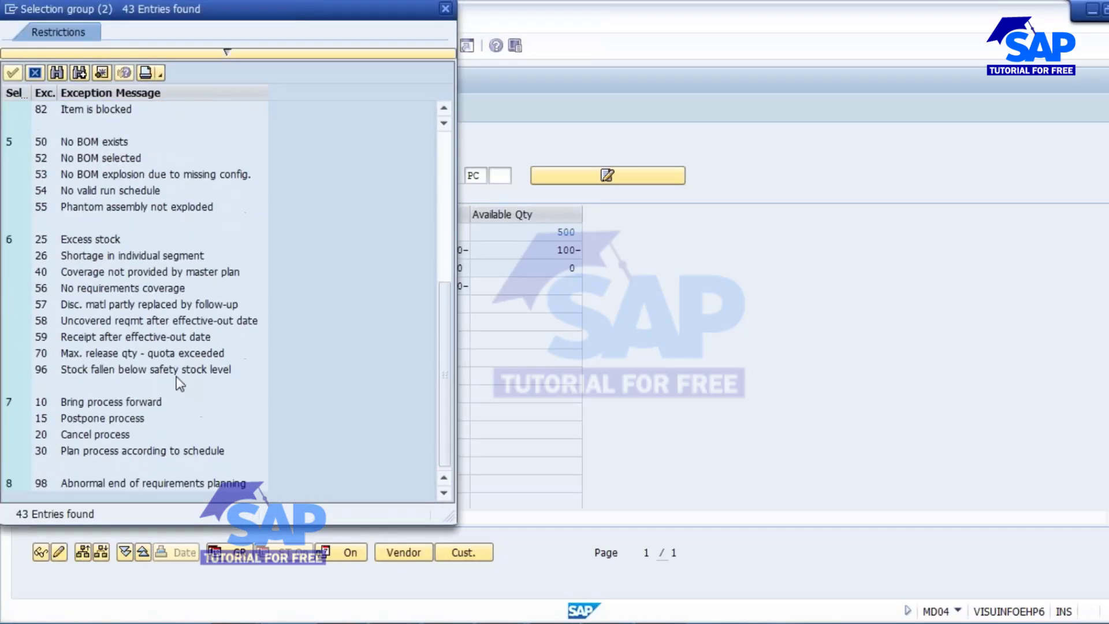
pyautogui.click(248, 398)
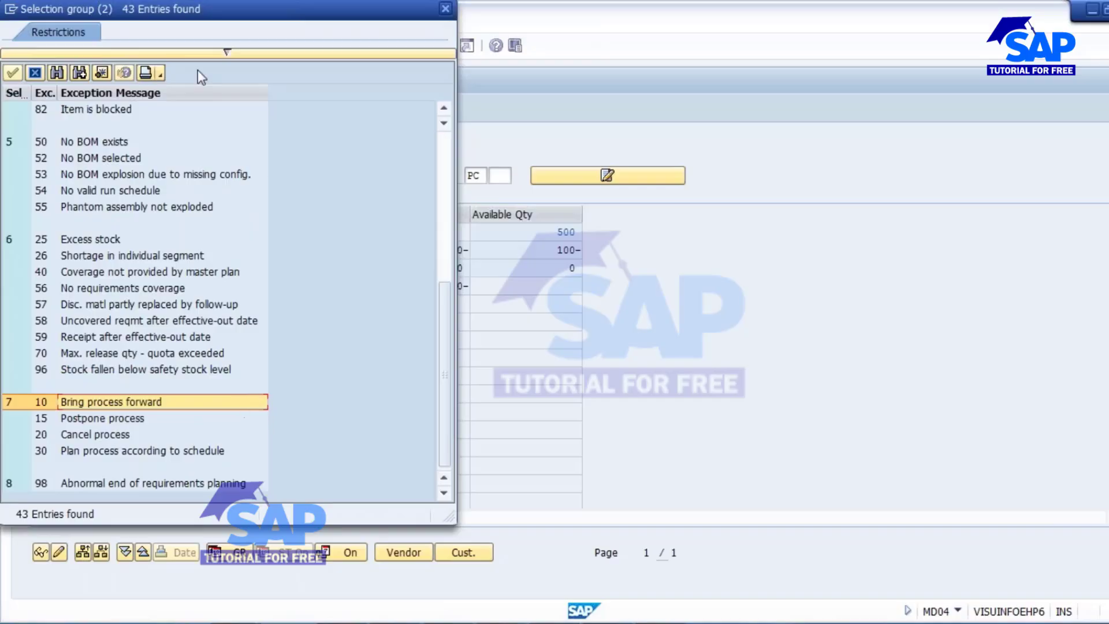
pyautogui.moveTo(240, 18); pyautogui.dragTo(450, 106)
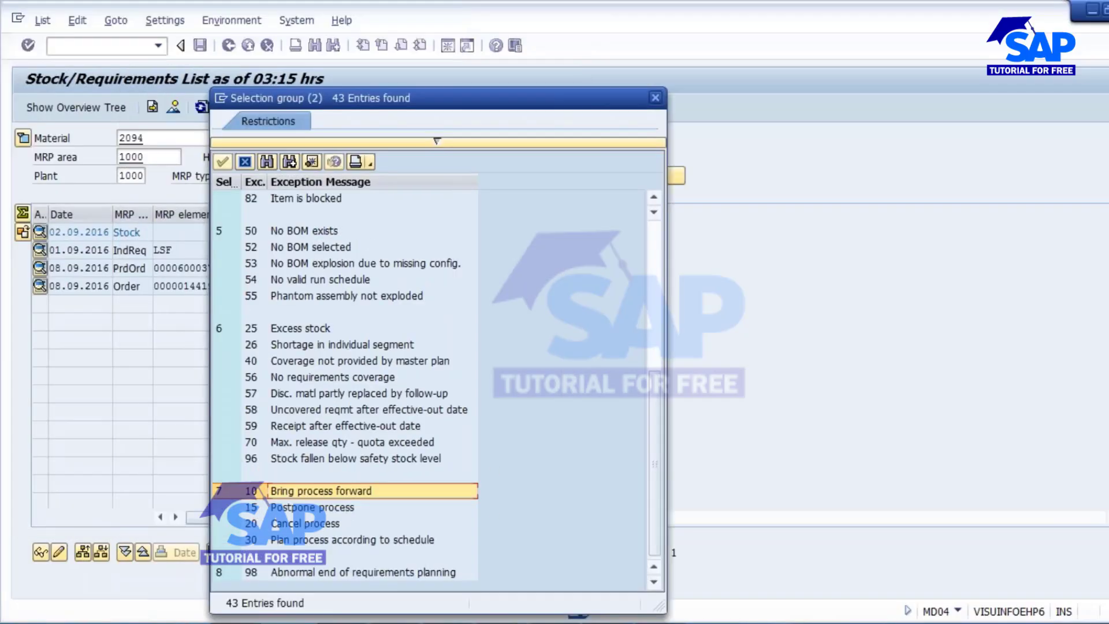
# Step: Review the other exception message groups, close the list and switch to the Exception Messages slide in PowerPoint
pyautogui.scroll(3, 372, 452)
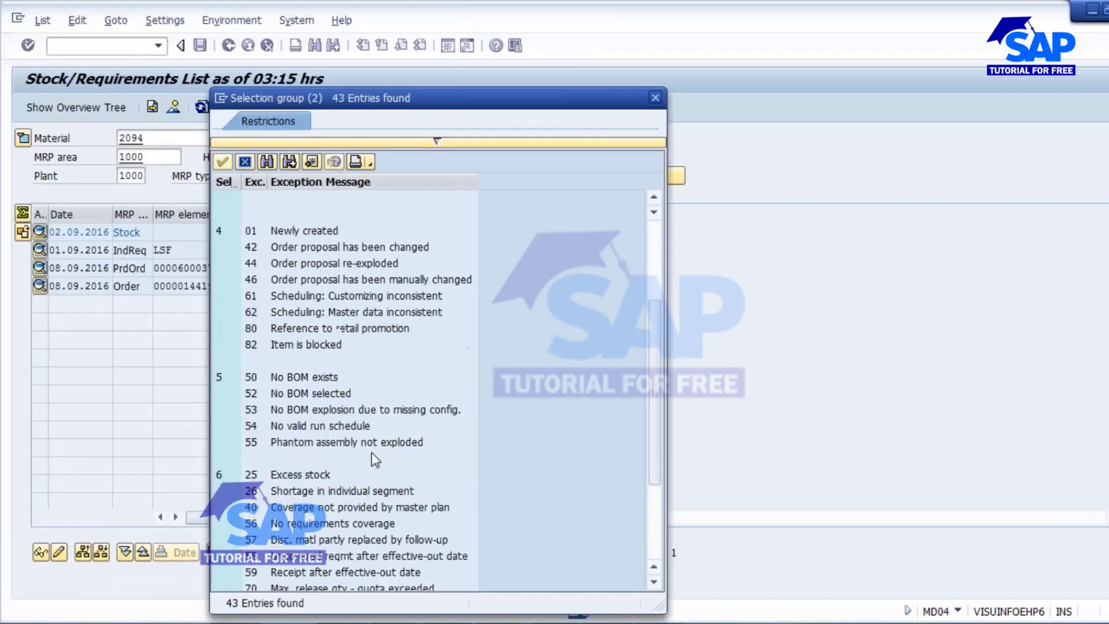
pyautogui.scroll(3, 372, 452)
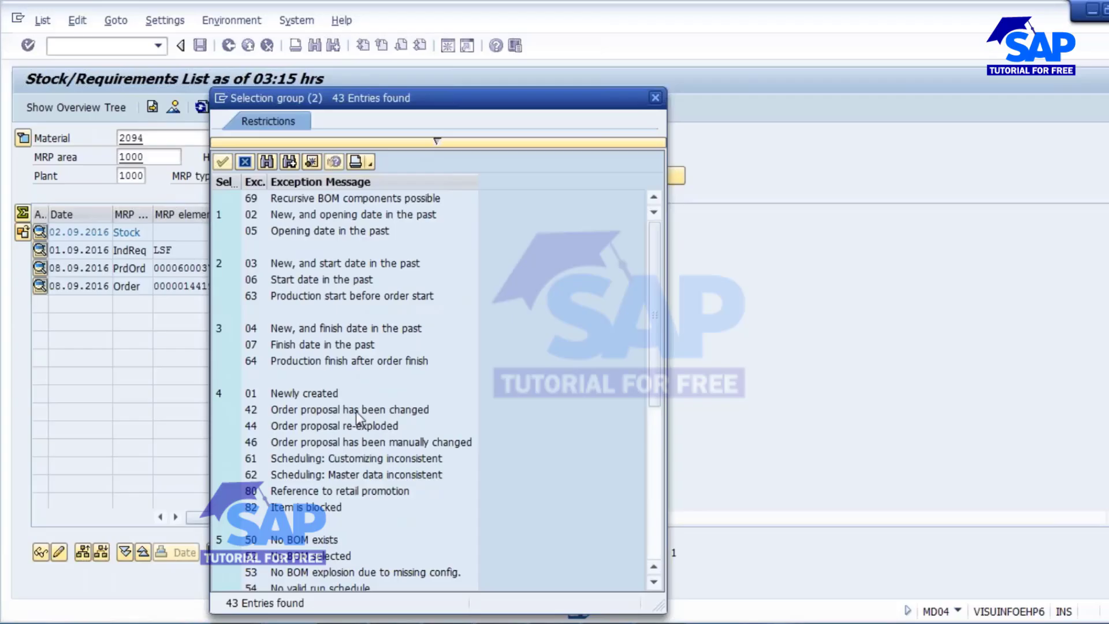
pyautogui.click(647, 102)
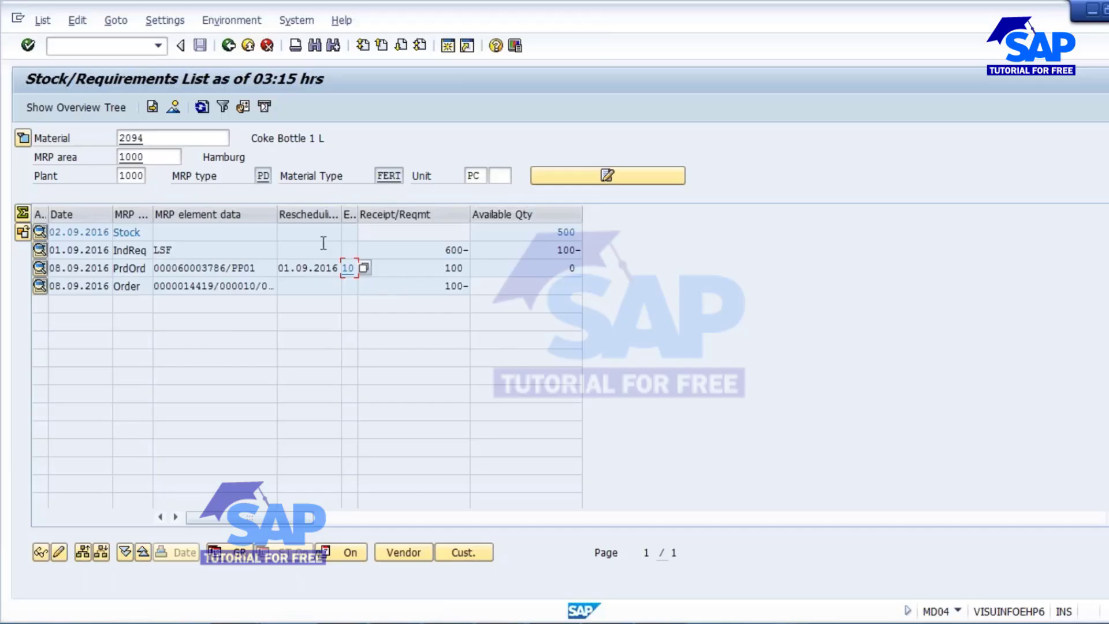
pyautogui.hotkey('alt', 'Tab')
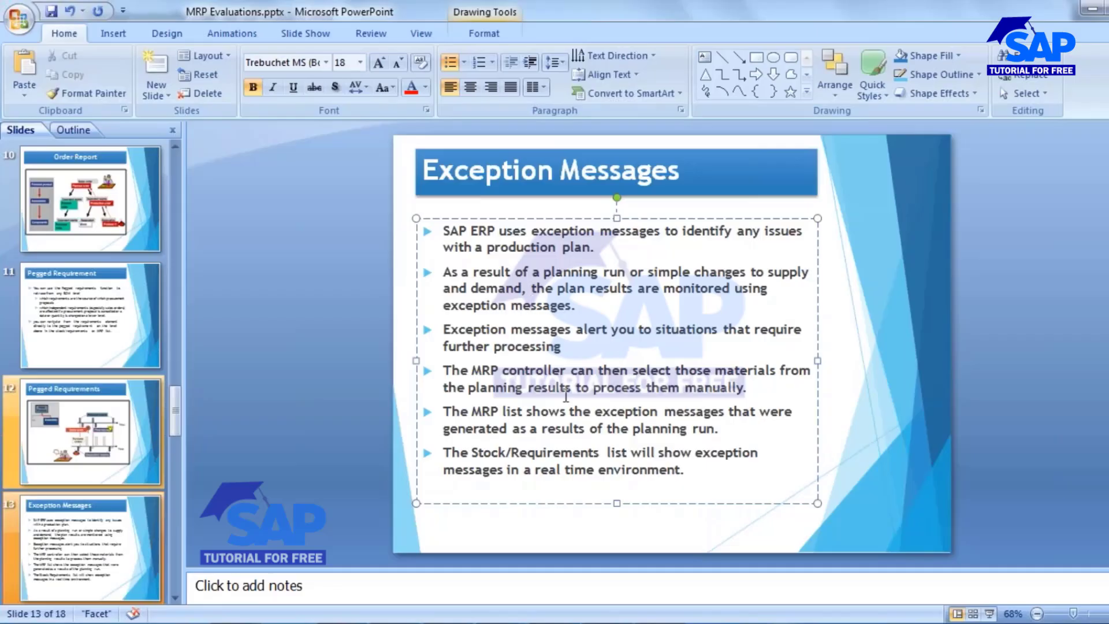
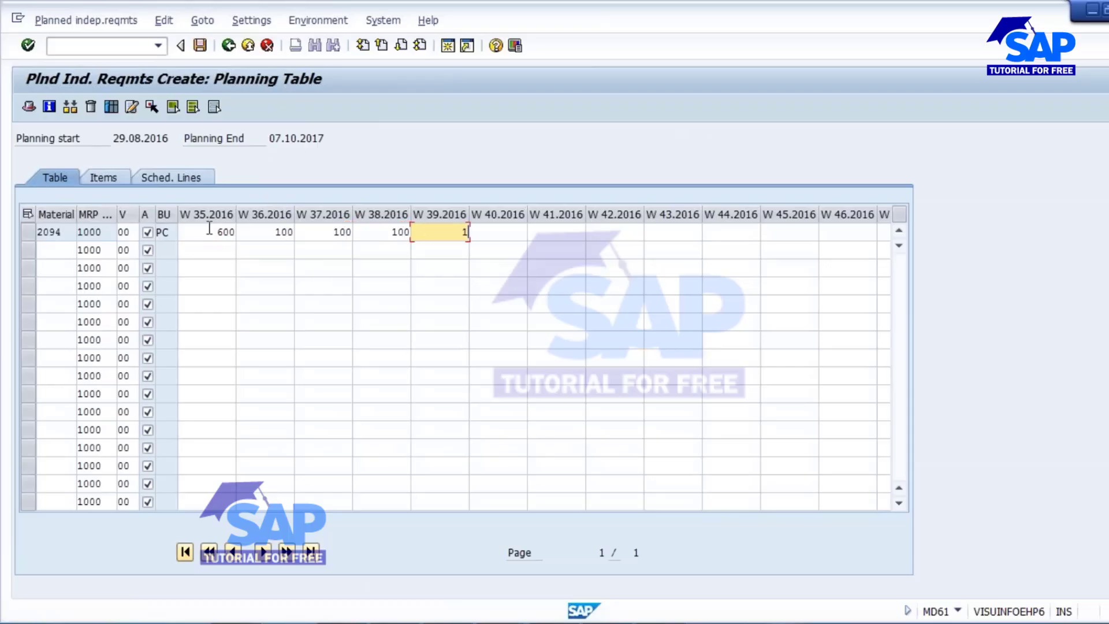
# Step: Enter a planned requirement of 100 PC of material 2094 for each week from W 40.2016 through W 46.2016
pyautogui.press('Tab')
pyautogui.write('100')
pyautogui.press('Tab')
pyautogui.write('100')
pyautogui.press('Tab')
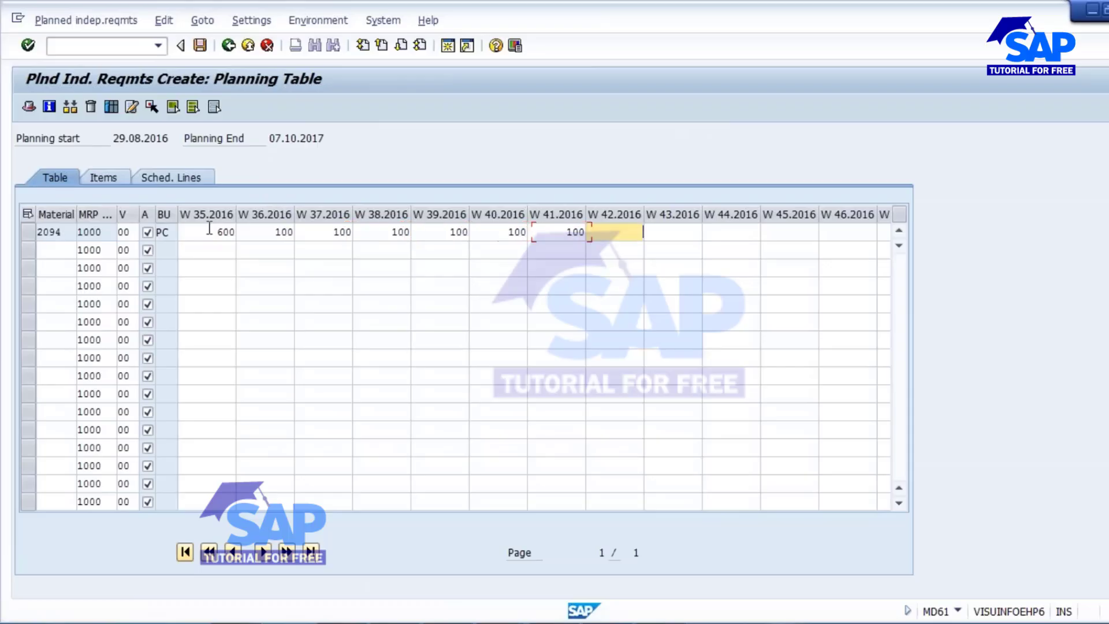
pyautogui.write('100')
pyautogui.press('Tab')
pyautogui.write('100')
pyautogui.press('Tab')
pyautogui.write('100')
pyautogui.press('Tab')
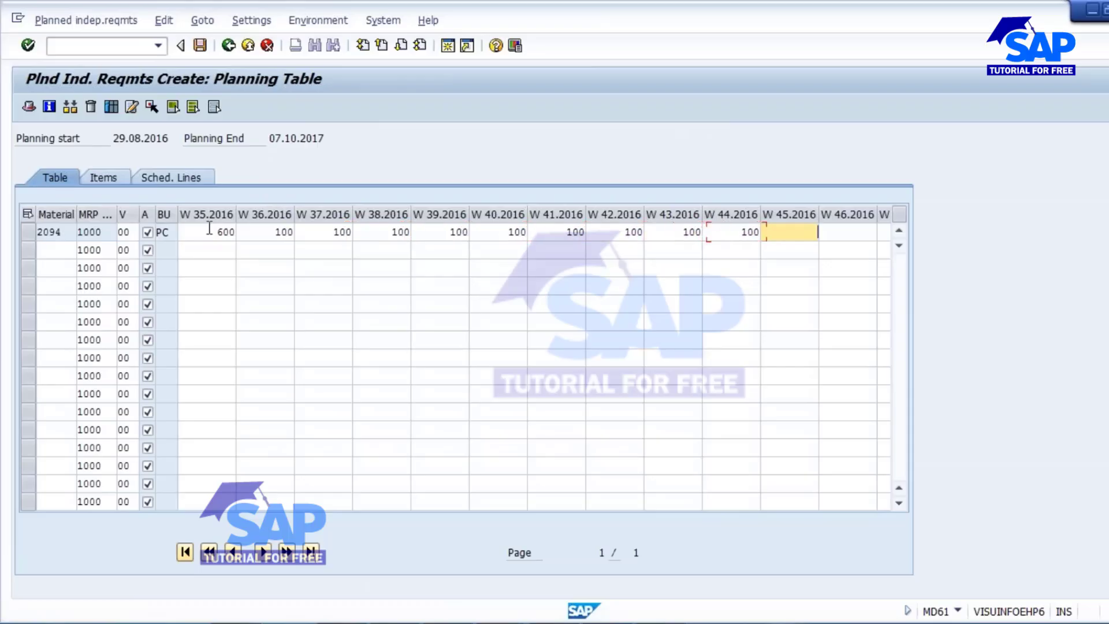
pyautogui.write('100')
pyautogui.press('Tab')
pyautogui.write('100')
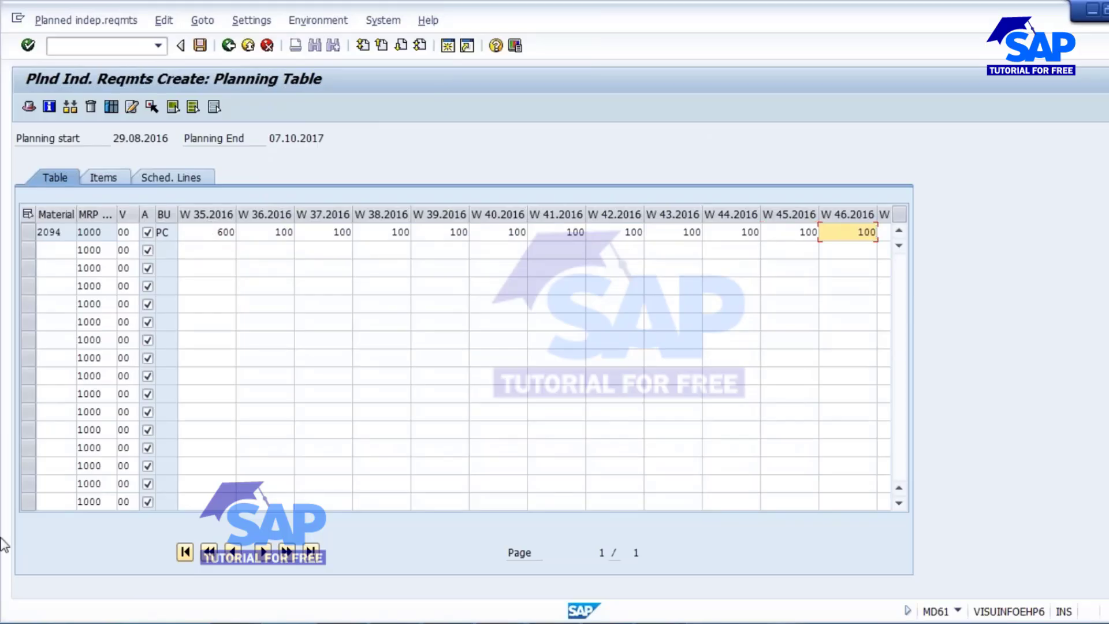
# Step: Enter a planned requirement of 100 PC of material 2094 for each week from W 47.2016 through W 04.2017
pyautogui.click(263, 553)
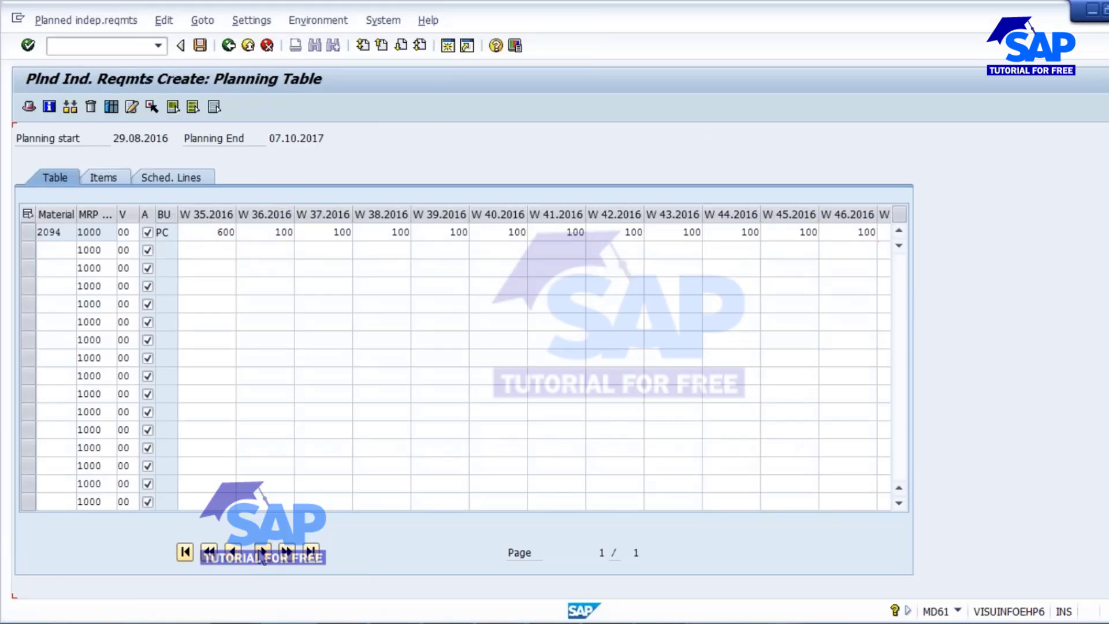
pyautogui.click(263, 554)
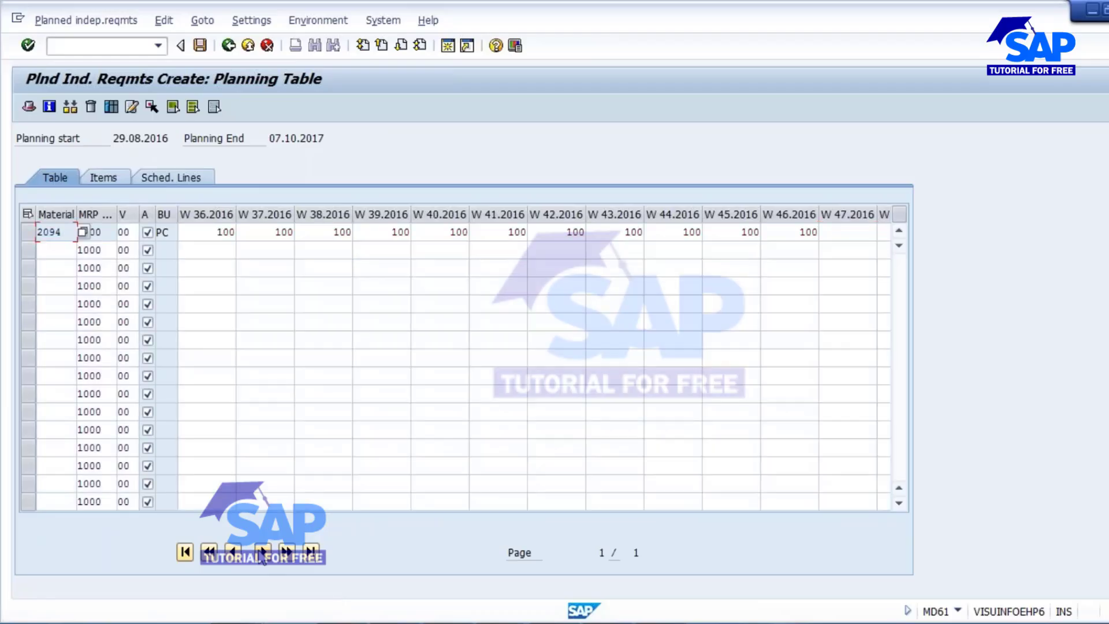
pyautogui.click(263, 554)
pyautogui.click(263, 554)
pyautogui.click(263, 555)
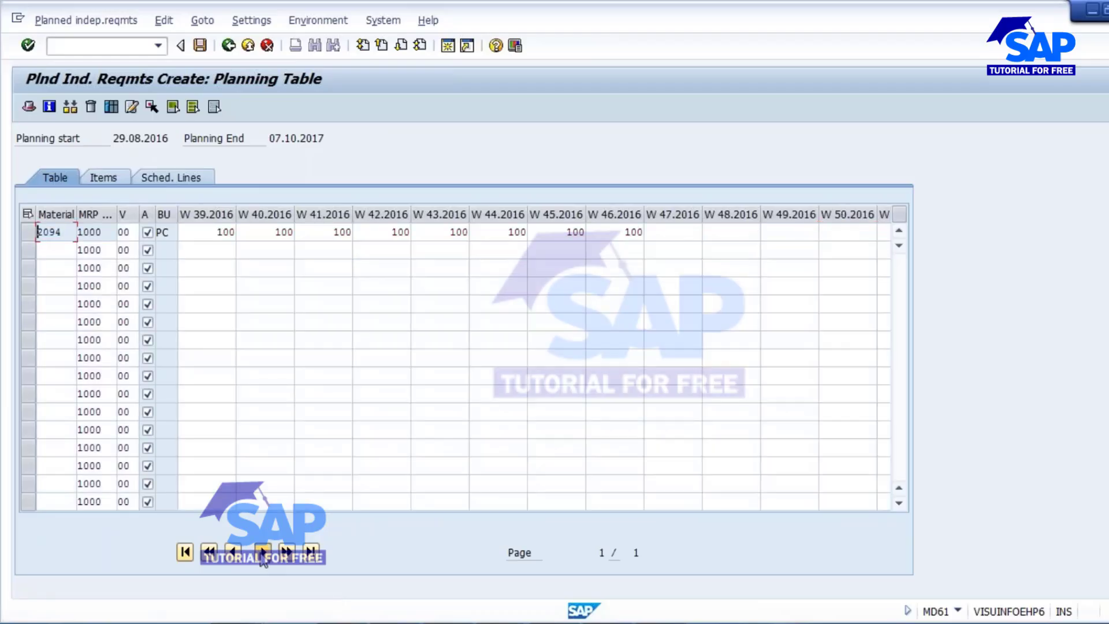
pyautogui.click(263, 555)
pyautogui.click(263, 555)
pyautogui.click(263, 554)
pyautogui.click(263, 554)
pyautogui.click(263, 555)
pyautogui.click(263, 555)
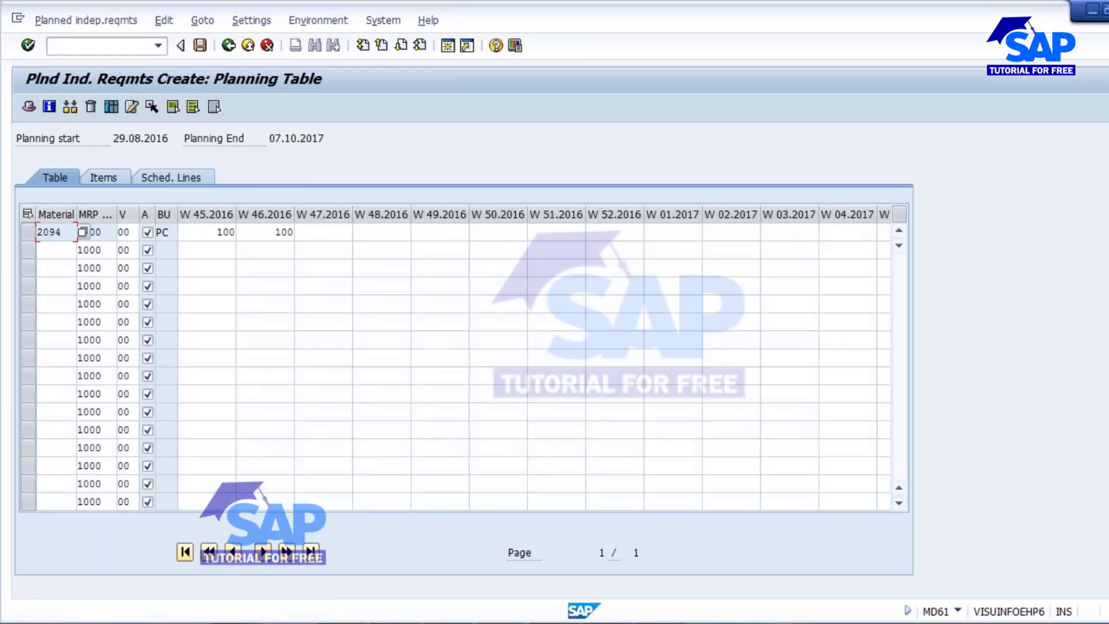
pyautogui.click(322, 230)
pyautogui.write('100')
pyautogui.press('Tab')
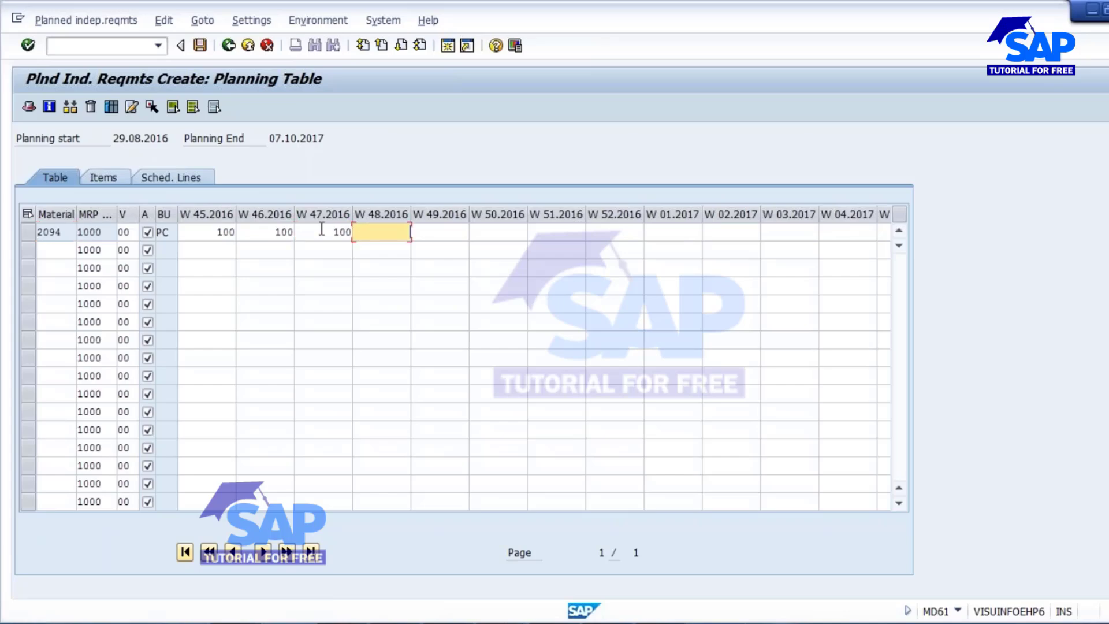
pyautogui.write('100')
pyautogui.press('Tab')
pyautogui.write('100')
pyautogui.press('Tab')
pyautogui.write('100')
pyautogui.press('Tab')
pyautogui.write('100')
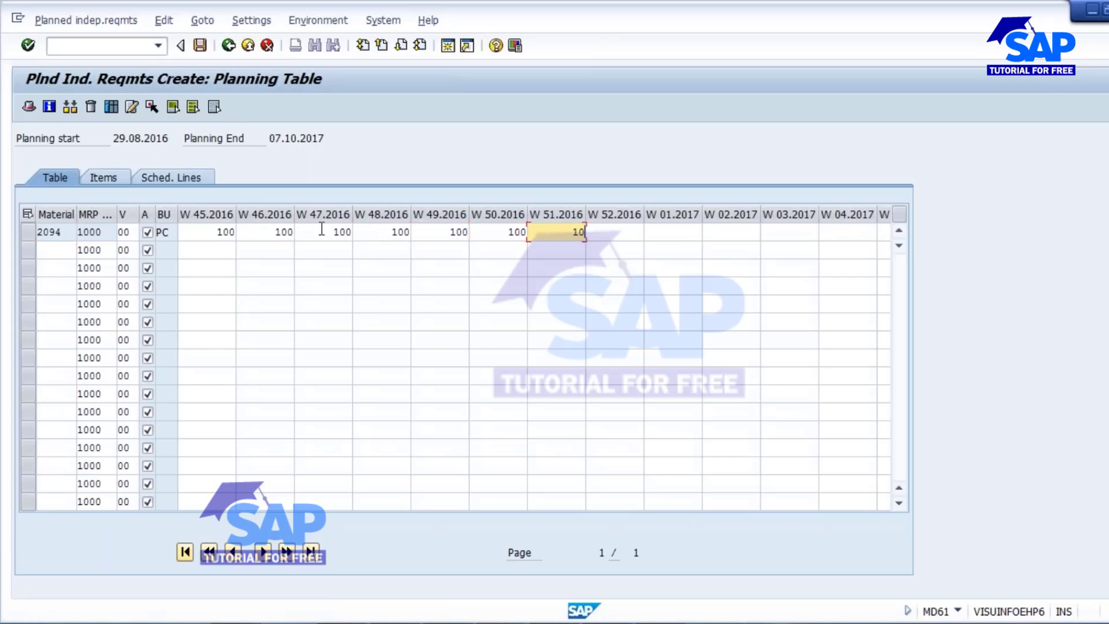
pyautogui.press('Tab')
pyautogui.write('100')
pyautogui.press('Tab')
pyautogui.write('100')
pyautogui.press('Tab')
pyautogui.write('100')
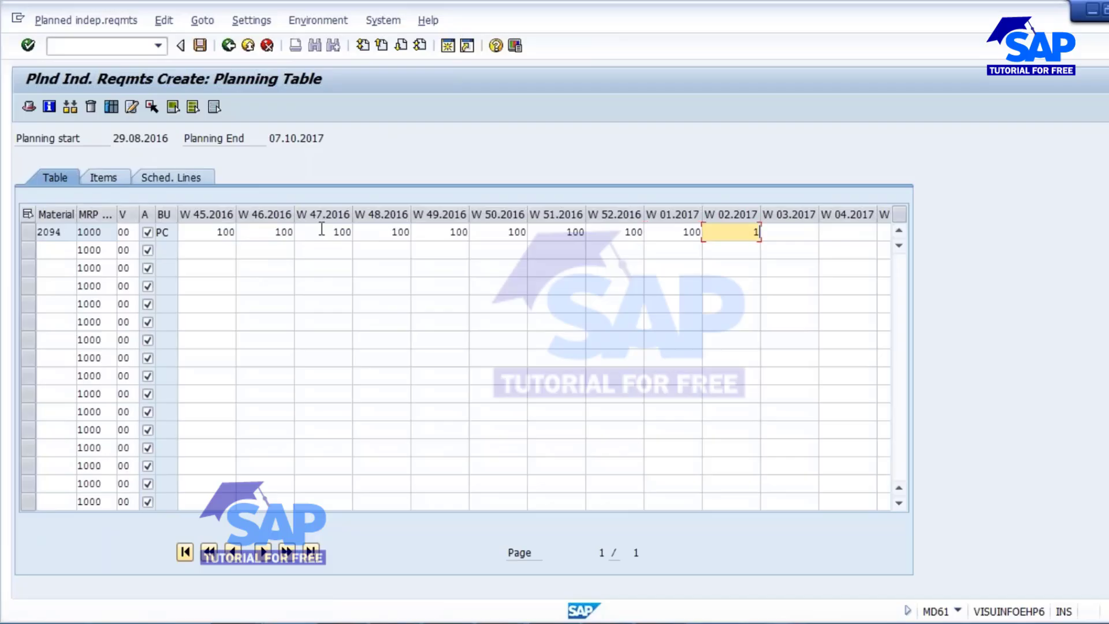
pyautogui.press('Tab')
pyautogui.write('100')
pyautogui.press('Tab')
pyautogui.write('100')
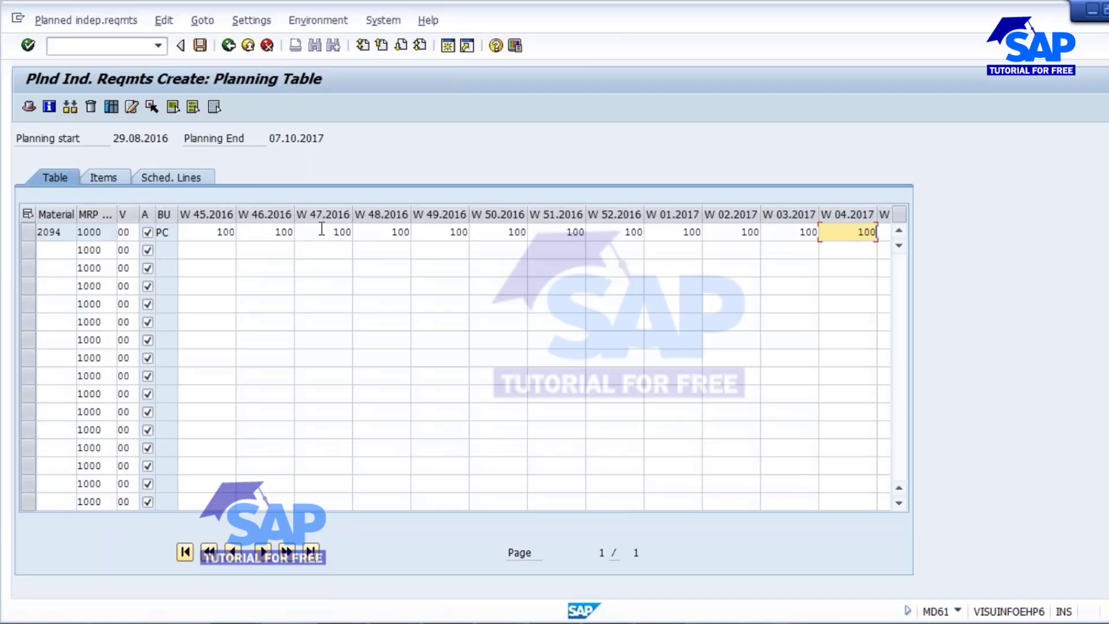
# Step: Enter 100 PC for each week from W 05.2017 through W 08.2017 and save the planned independent requirements
pyautogui.click(263, 553)
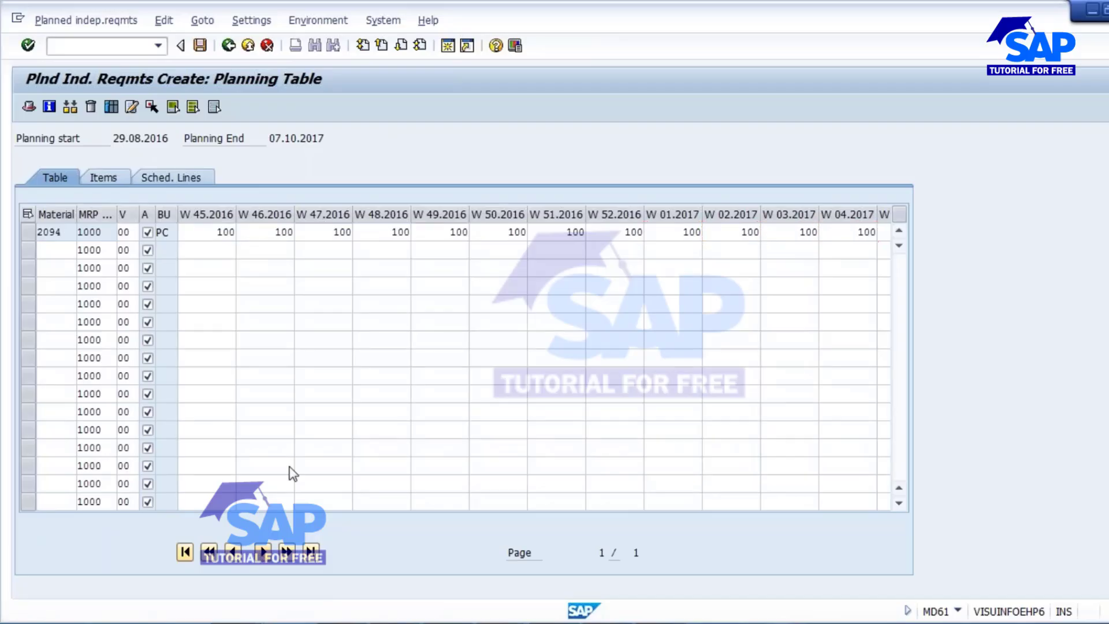
pyautogui.click(263, 553)
pyautogui.click(263, 552)
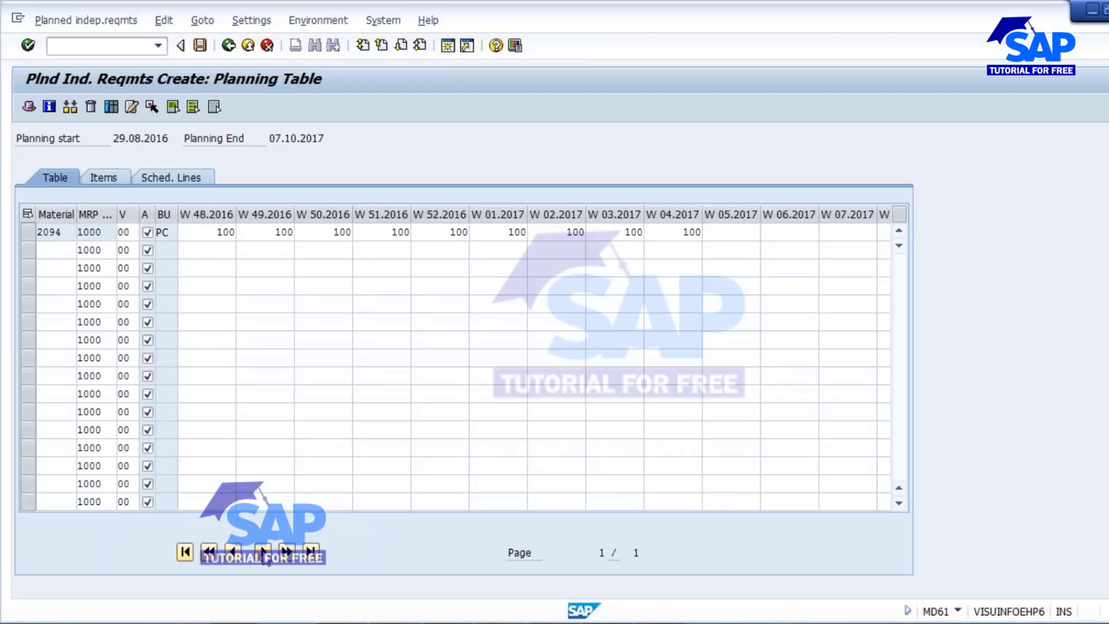
pyautogui.click(263, 552)
pyautogui.click(675, 233)
pyautogui.write('100')
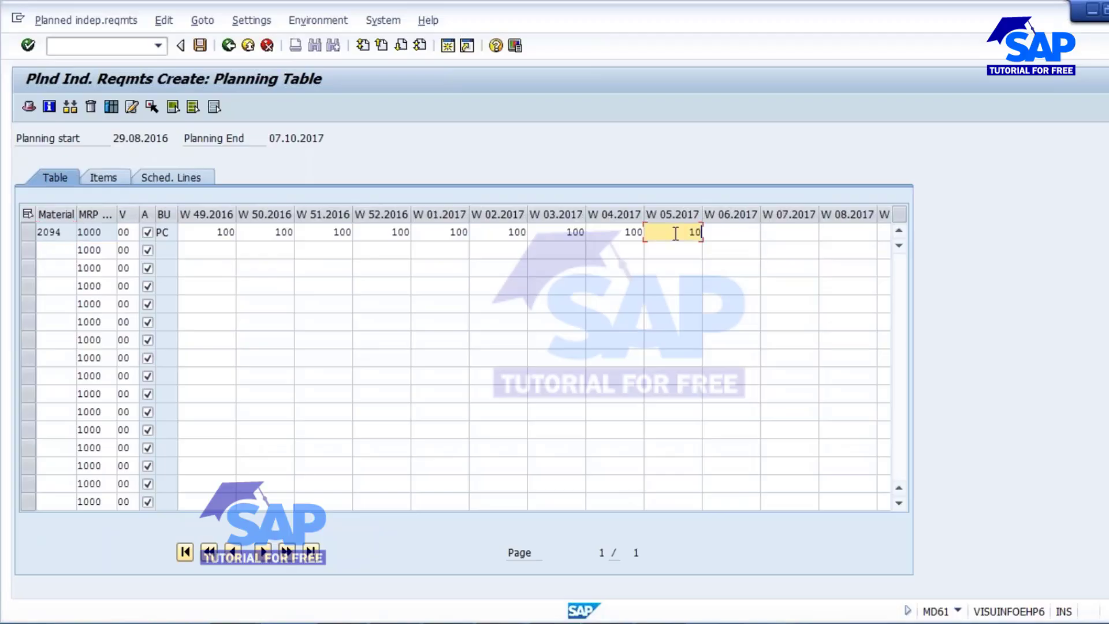
pyautogui.press('Tab')
pyautogui.write('100')
pyautogui.press('Tab')
pyautogui.write('100')
pyautogui.press('Tab')
pyautogui.write('100')
pyautogui.press('Tab')
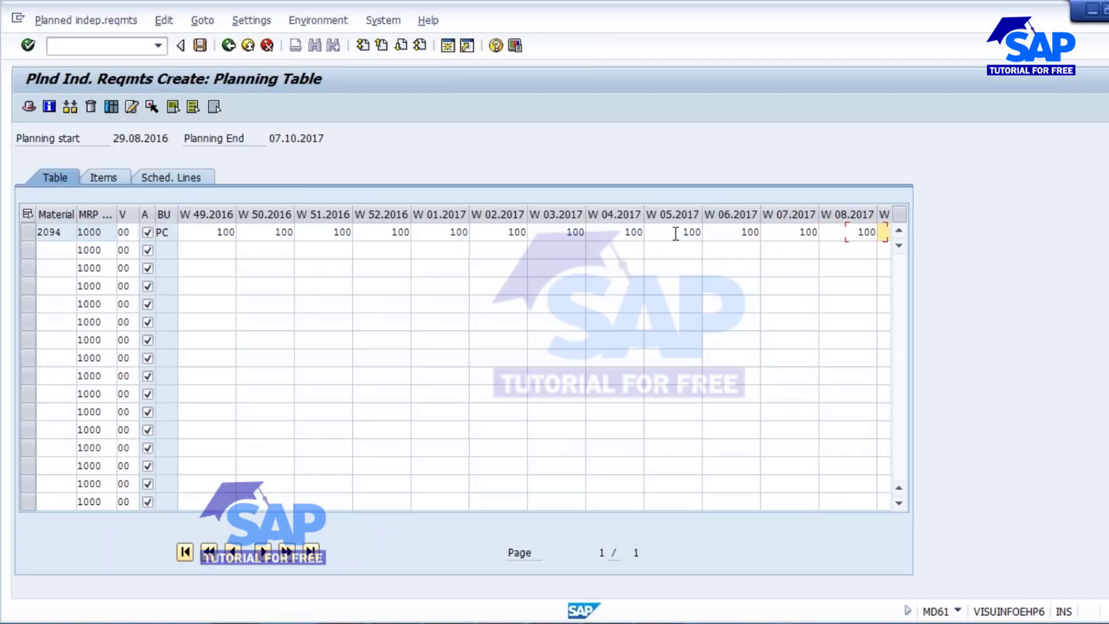
pyautogui.click(200, 45)
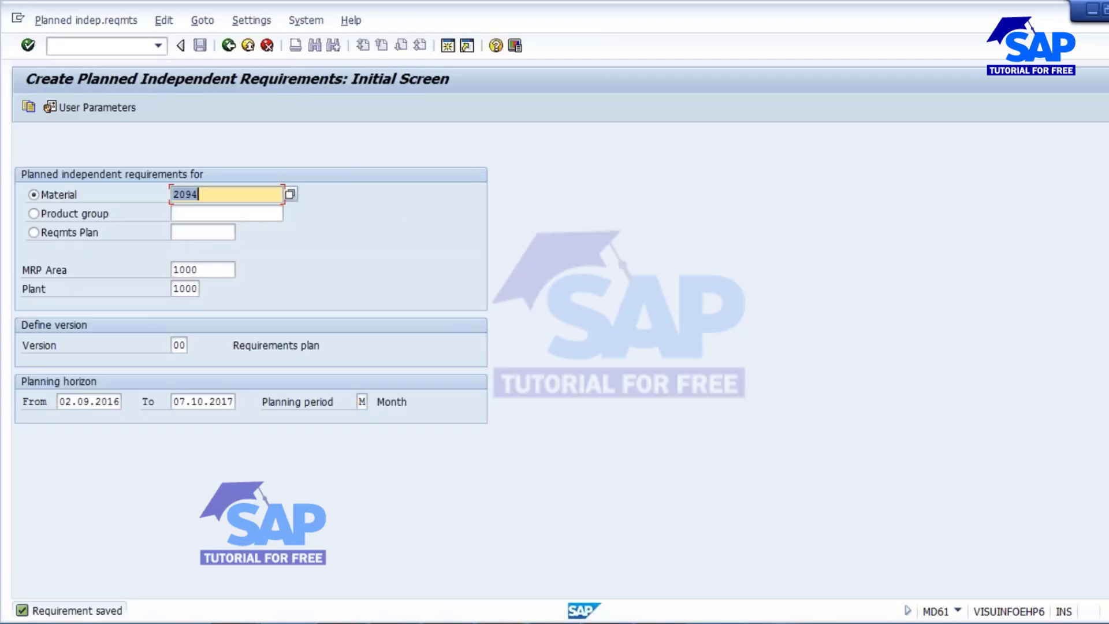
# Step: Return to the stock/requirements list, refresh it and look through the weekly independent requirements
pyautogui.click(558, 554)
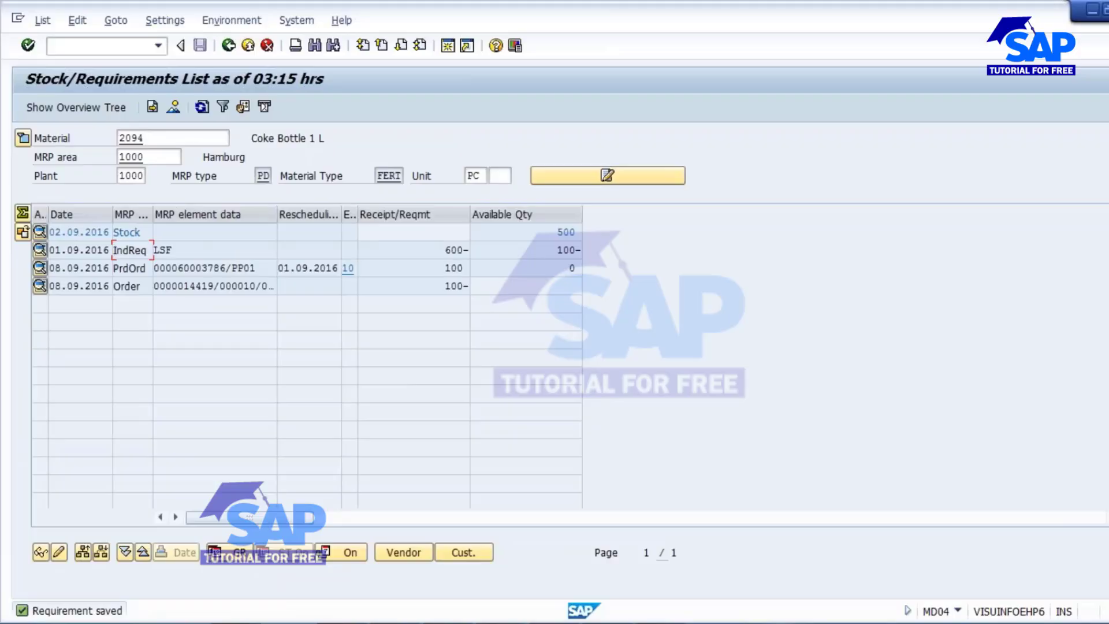
pyautogui.click(200, 107)
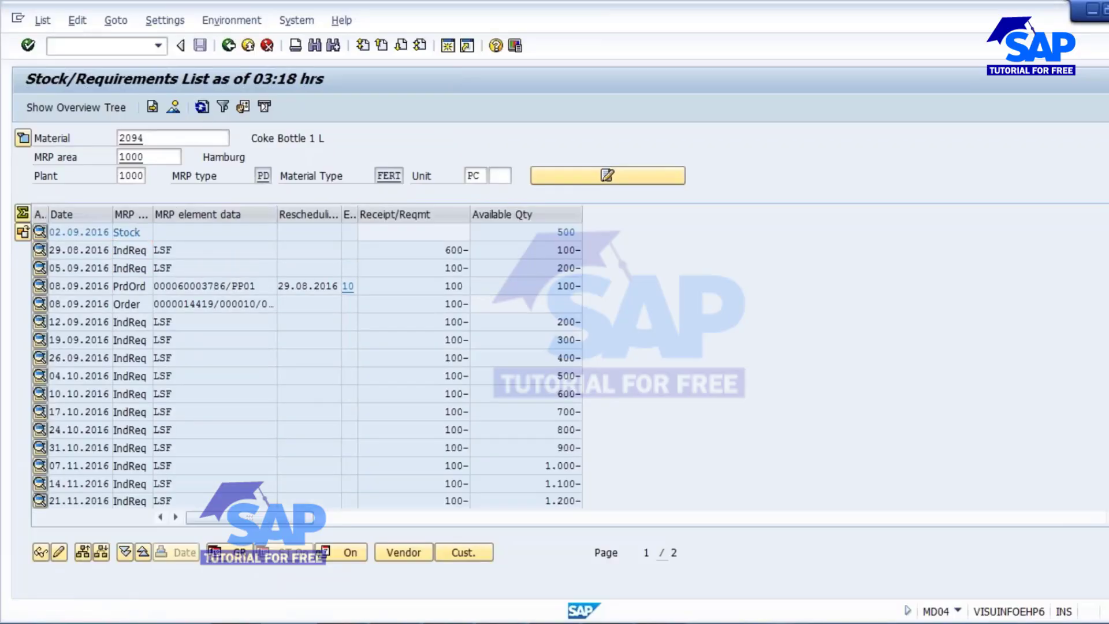
pyautogui.scroll(-4, 306, 364)
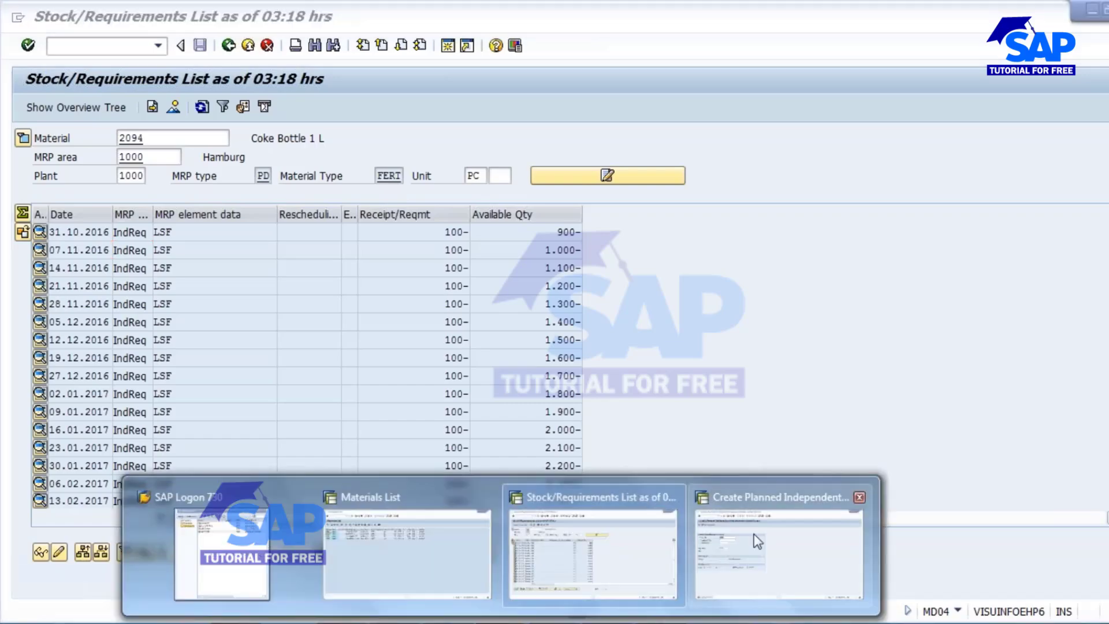
# Step: In the planned independent requirements session, start transaction MD02 and run single-item, multi-level MRP for material 2094 with processing key NETCH
pyautogui.click(751, 533)
pyautogui.click(92, 55)
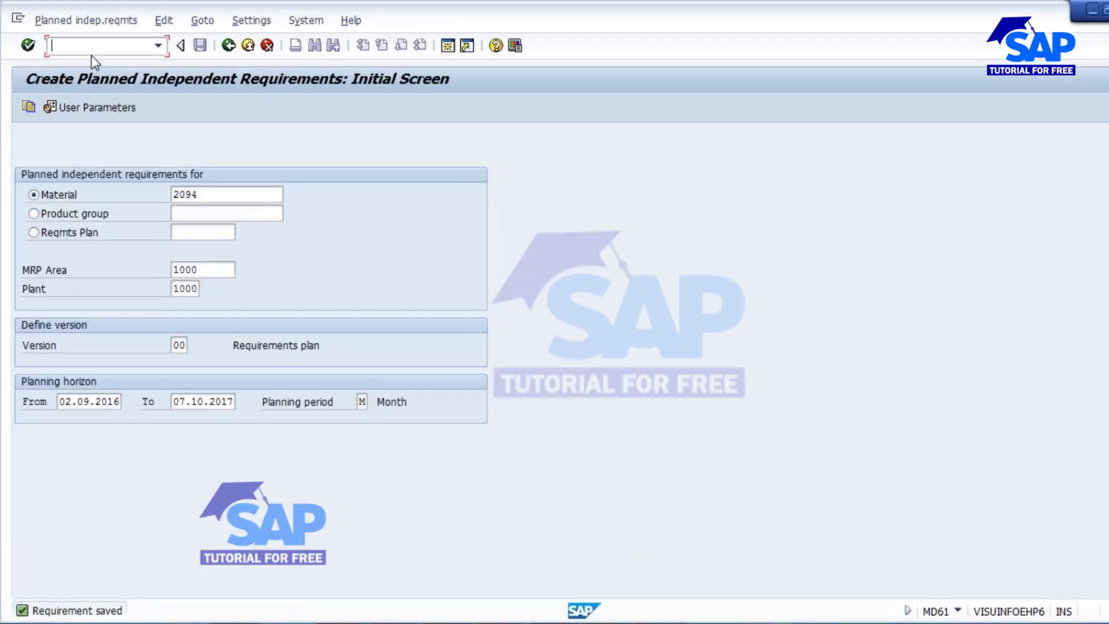
pyautogui.write('/nmd02')
pyautogui.press('Return')
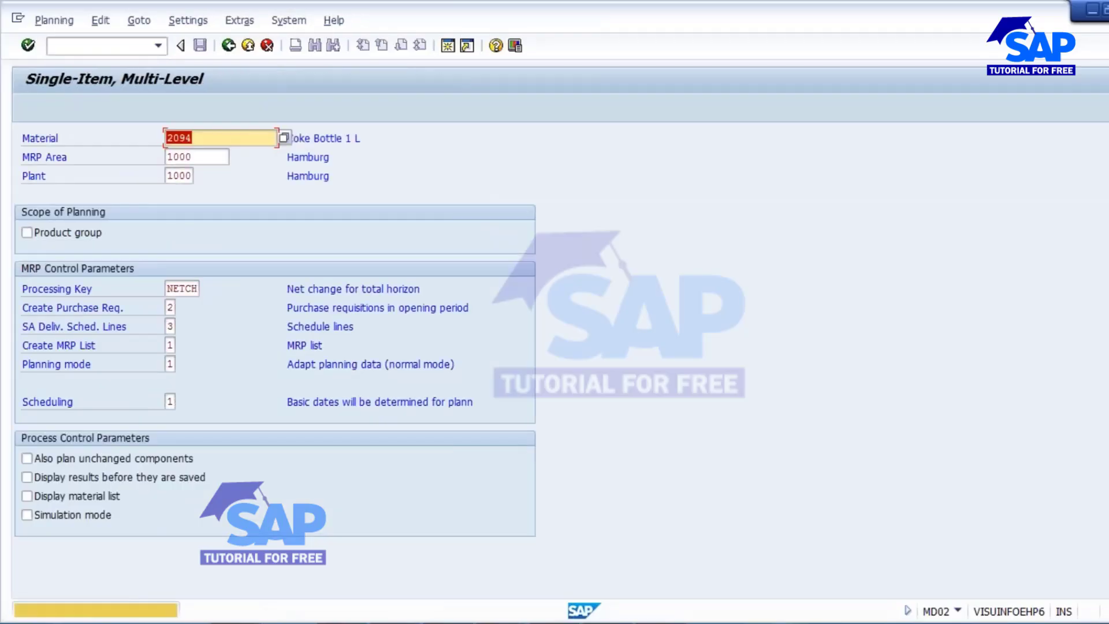
pyautogui.press('Return')
pyautogui.press('Return')
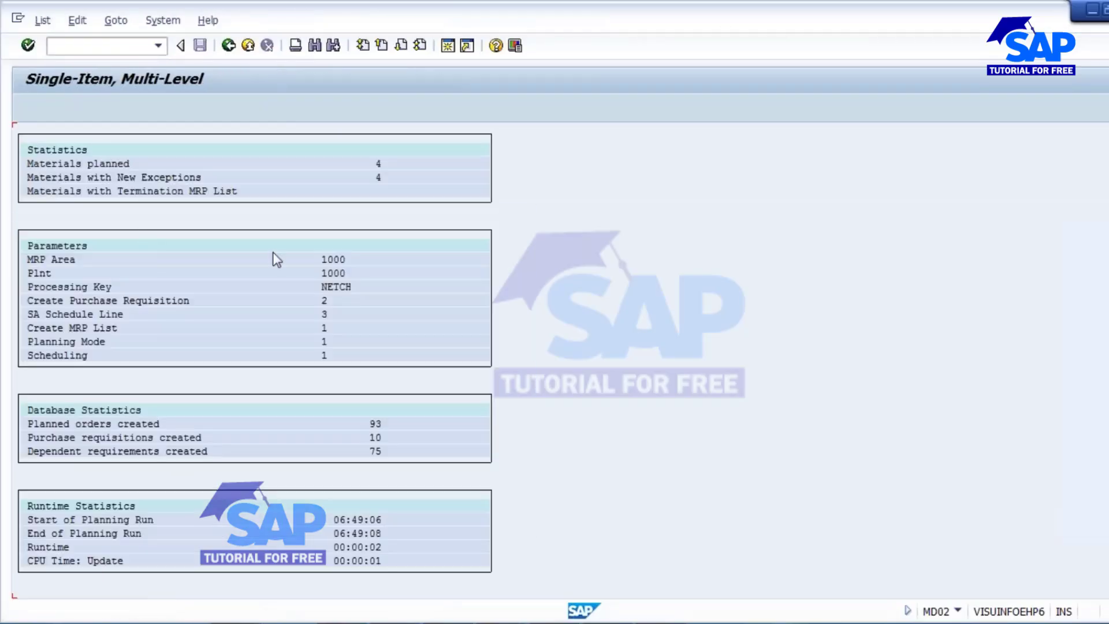
# Step: Go back to the stock/requirements list of material 2094 and refresh it to review the planning run's results from the start
pyautogui.moveTo(510, 618)
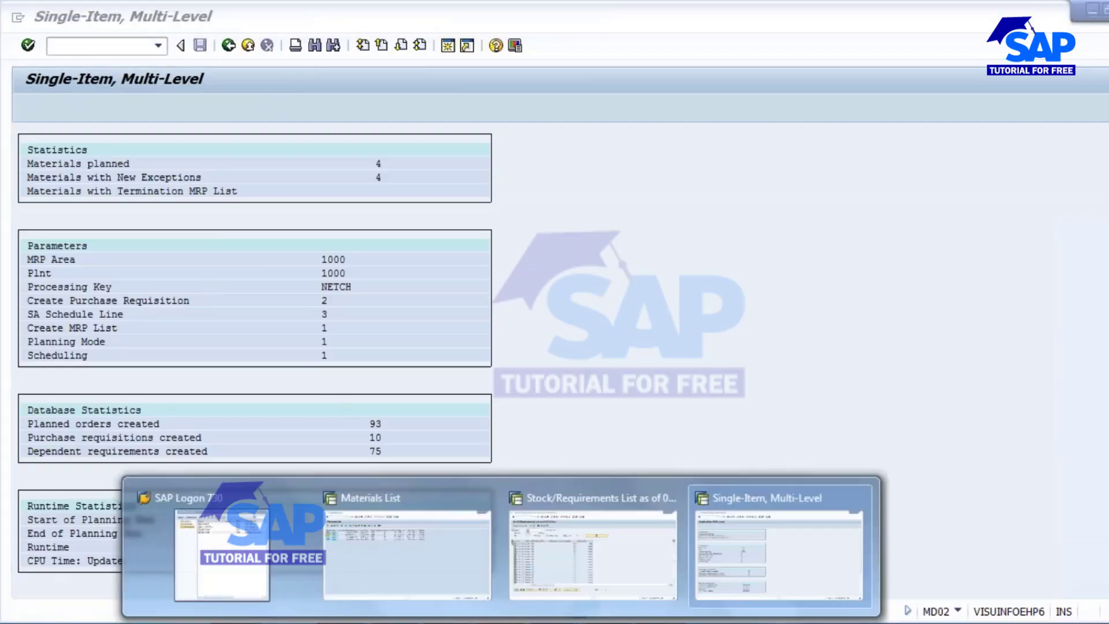
pyautogui.click(592, 552)
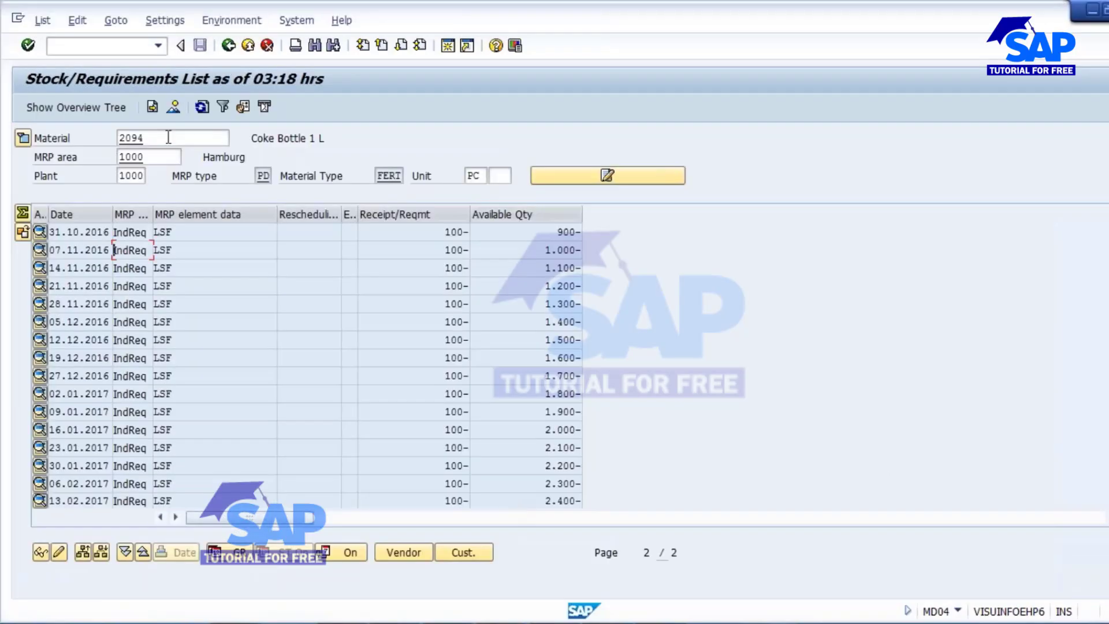
pyautogui.click(201, 107)
pyautogui.scroll(4, 446, 354)
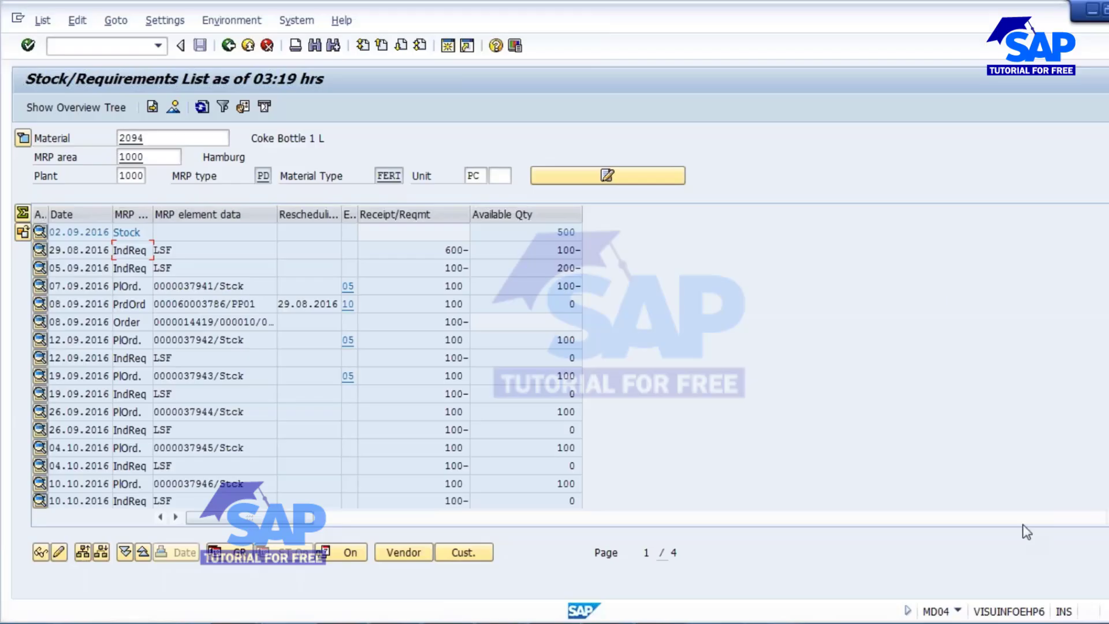
# Step: Examine the planned order of 07.09.2016 together with the neighbouring requirement, production order and sales order lines
pyautogui.hotkey('alt', 'Tab')
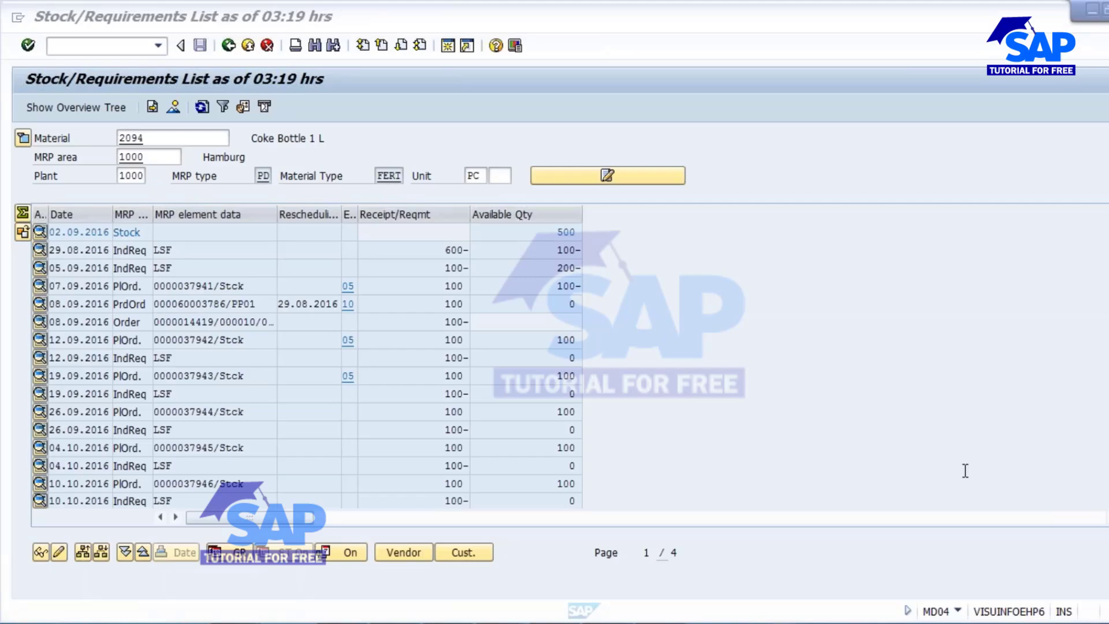
pyautogui.click(209, 322)
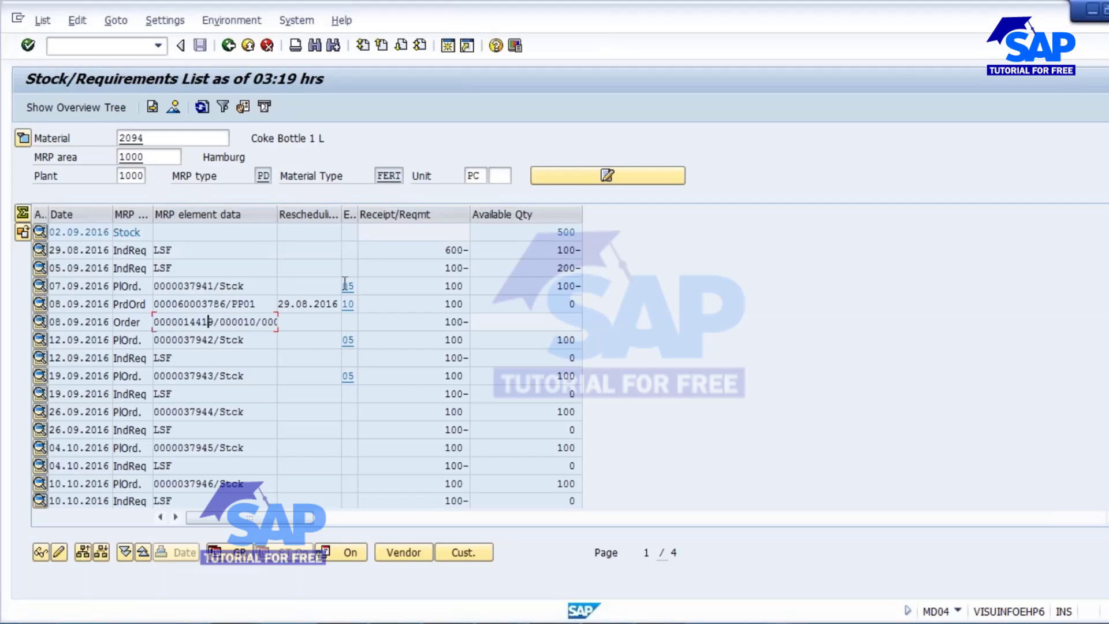
pyautogui.doubleClick(198, 268)
pyautogui.moveTo(260, 292); pyautogui.dragTo(137, 282)
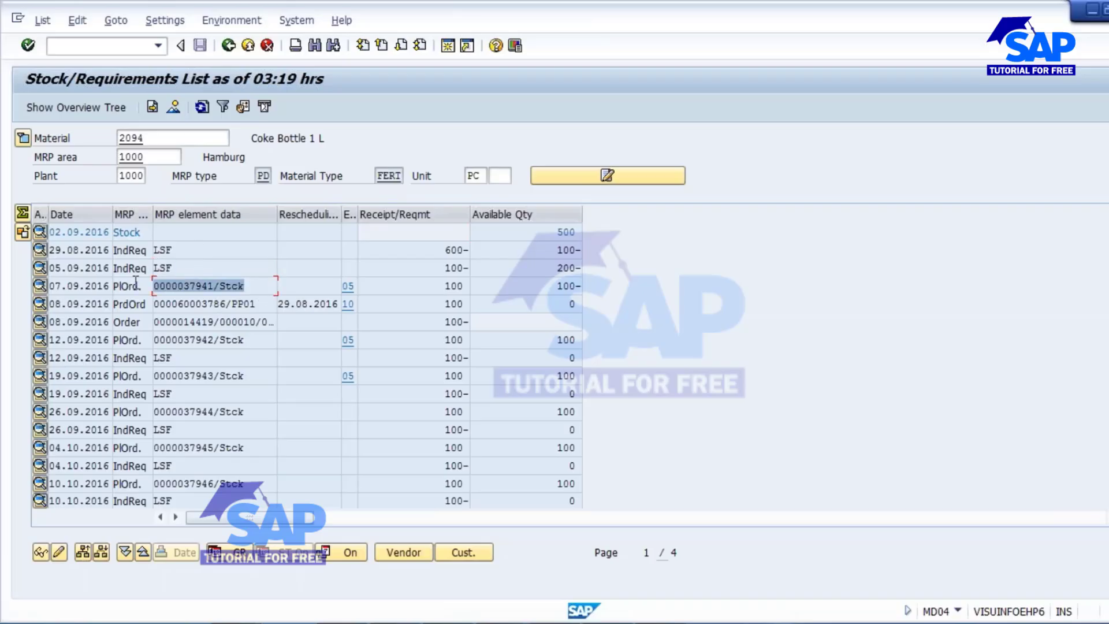
pyautogui.click(197, 299)
pyautogui.click(210, 322)
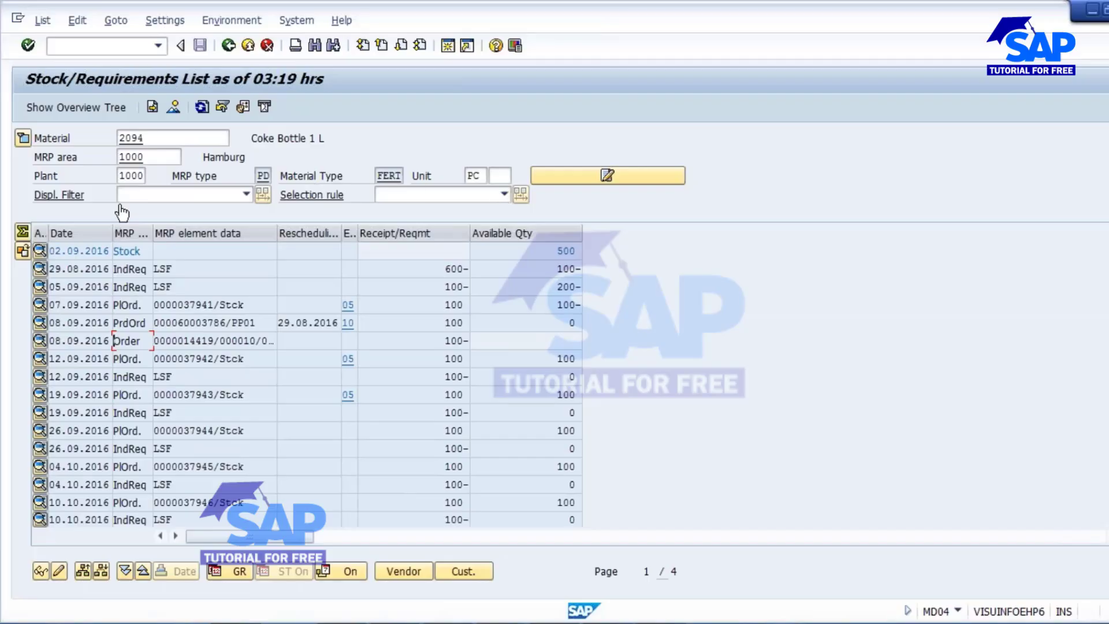
# Step: Apply display filter SAP00002 (Only requirements and stocks) to the list and check the stock and first requirement quantities
pyautogui.click(247, 194)
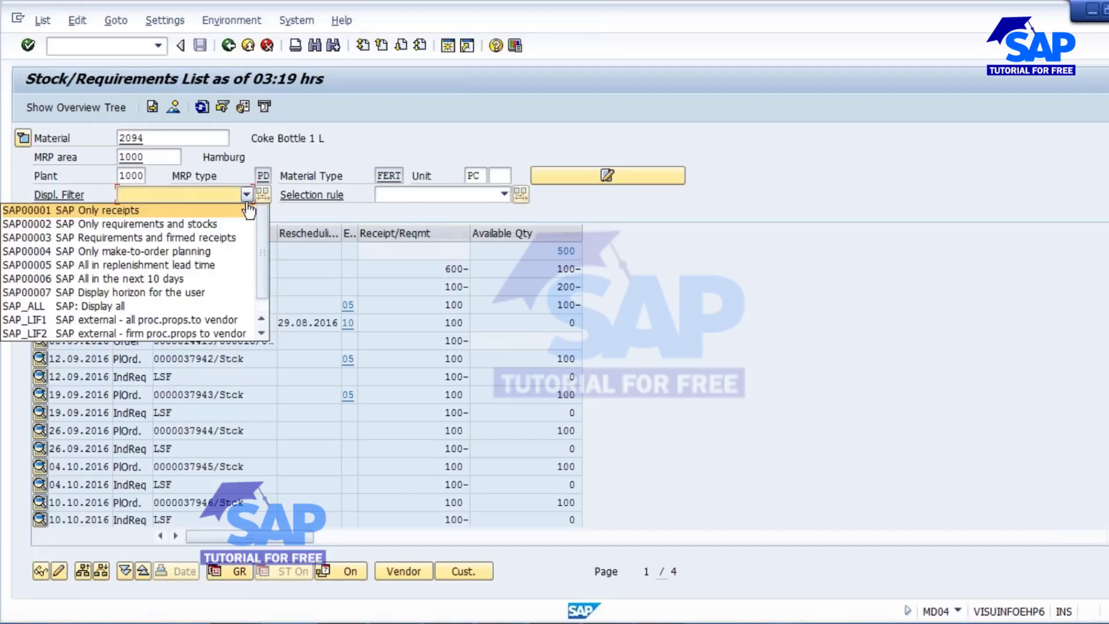
pyautogui.click(191, 225)
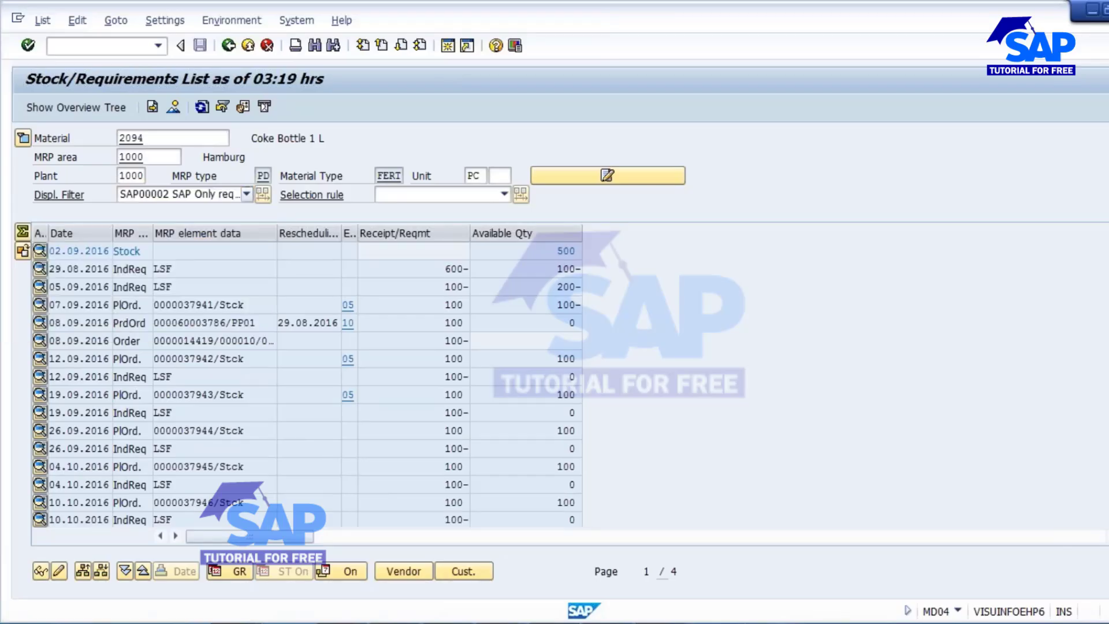
pyautogui.click(550, 253)
pyautogui.click(441, 270)
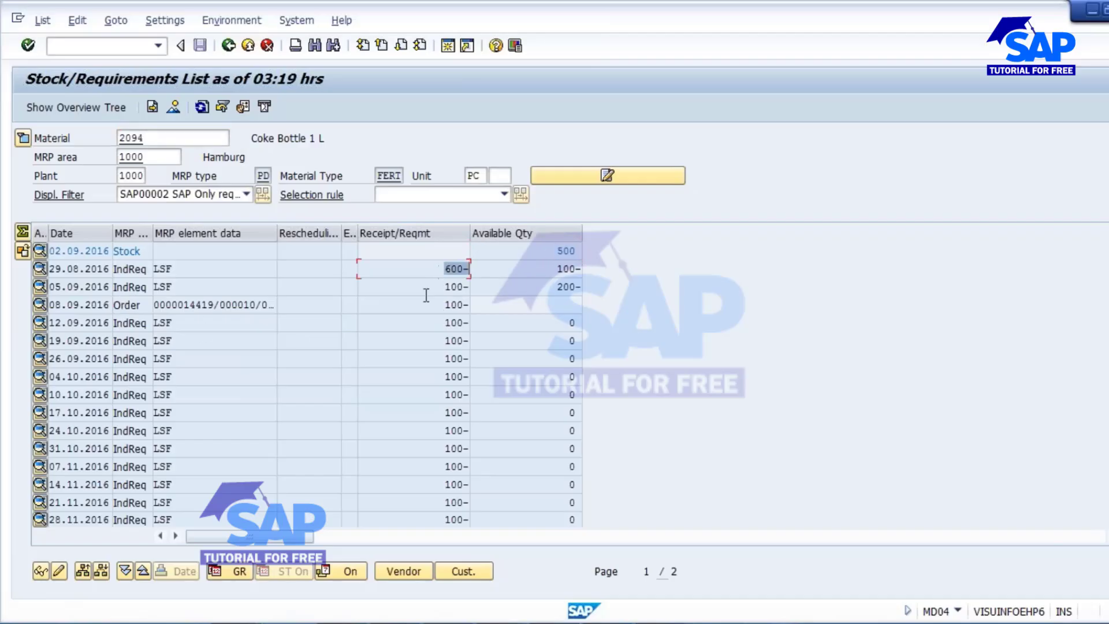
# Step: Examine the weekly requirement quantities through the filtered list, ending at the available stock quantity
pyautogui.press('Down')
pyautogui.press('Down')
pyautogui.press('Down')
pyautogui.press('Down')
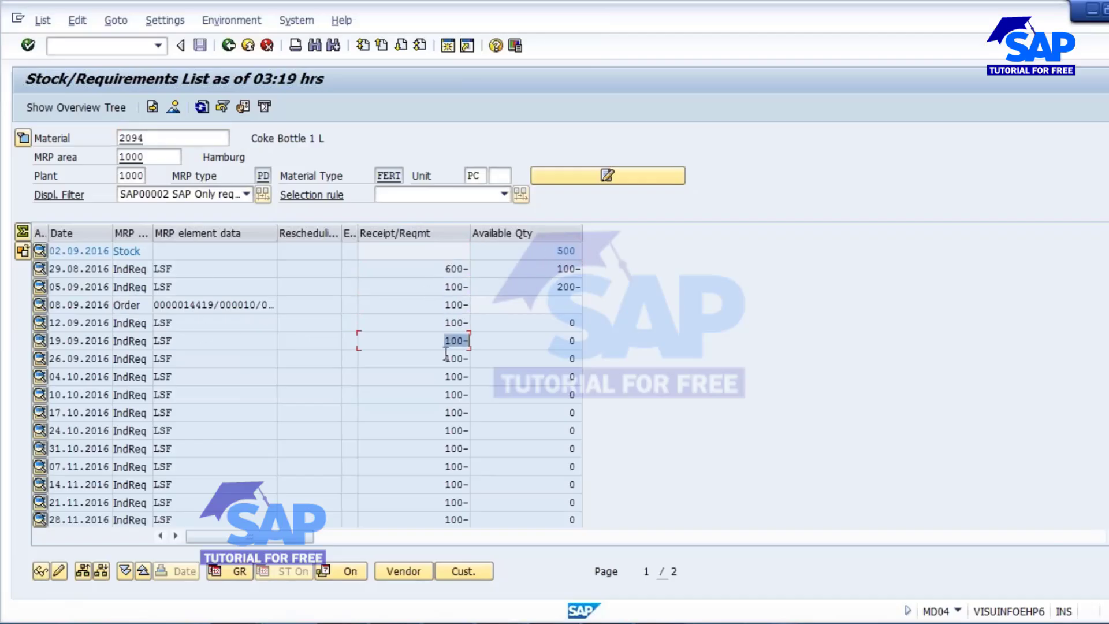
pyautogui.press('Down')
pyautogui.press('Down')
pyautogui.click(1104, 434)
pyautogui.scroll(-6, 386, 444)
pyautogui.scroll(6, 386, 443)
pyautogui.click(552, 255)
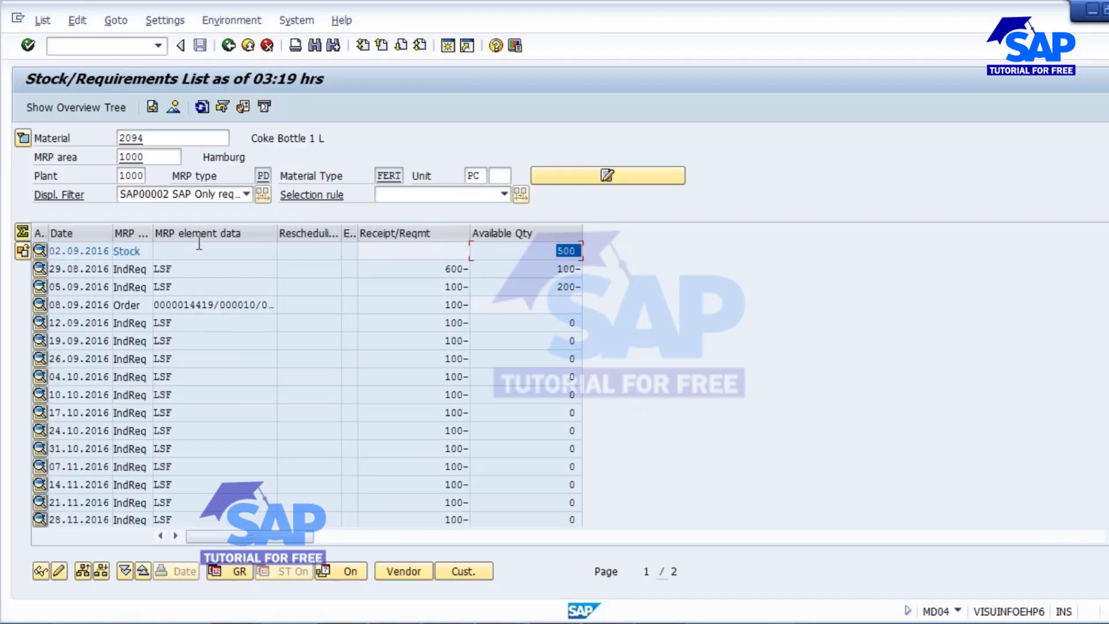
# Step: Apply display filter SAP00001 (Only receipts) to the list and examine the planned orders and the production order
pyautogui.click(247, 195)
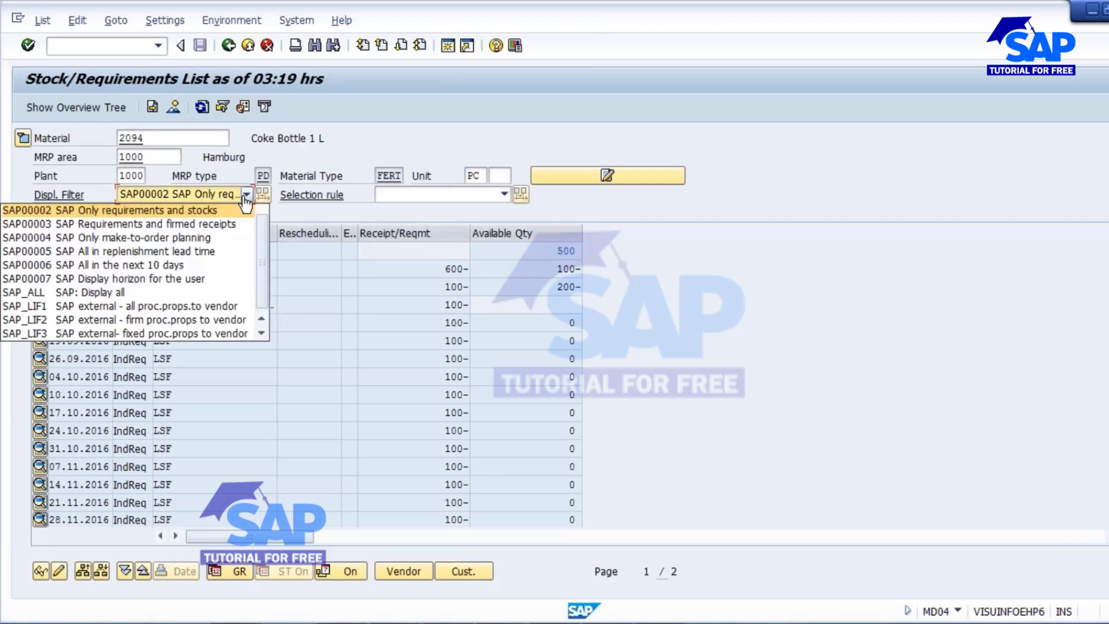
pyautogui.scroll(1, 127, 257)
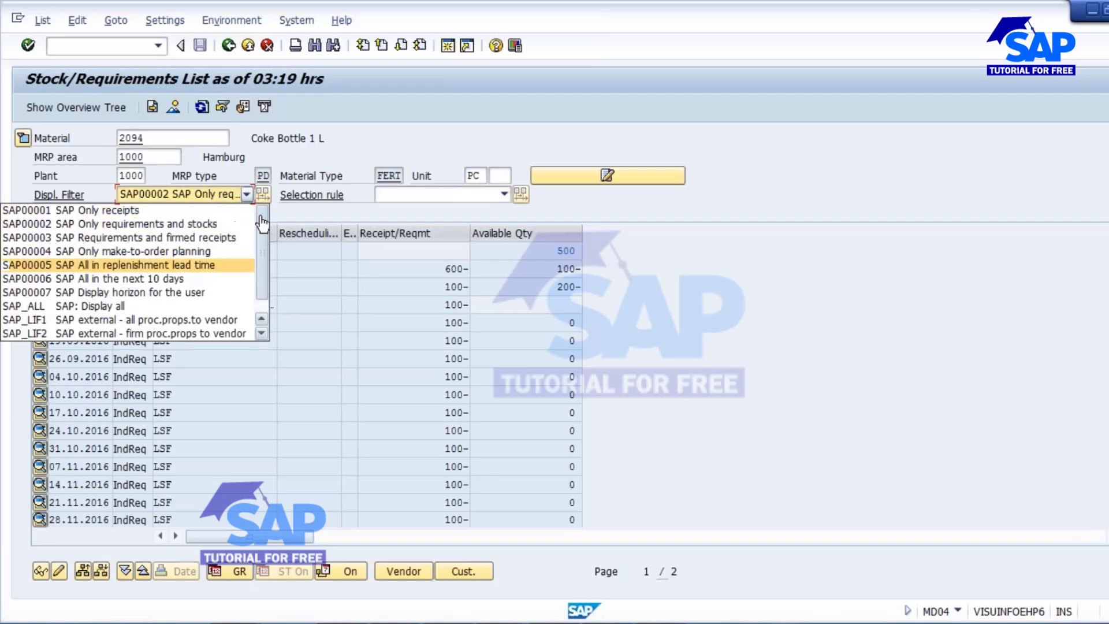
pyautogui.click(100, 210)
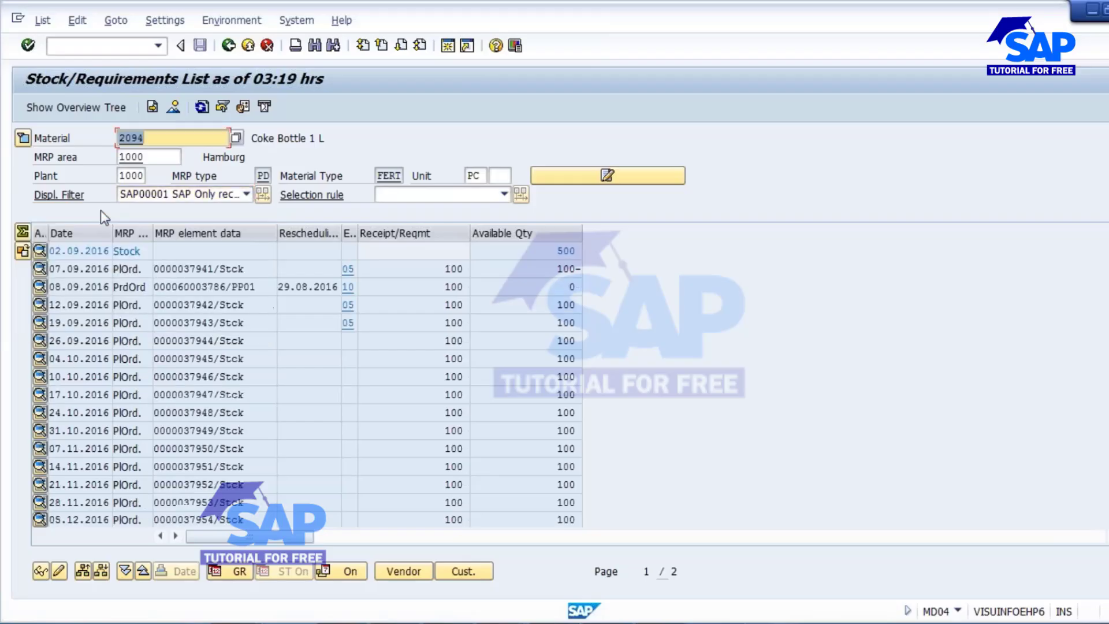
pyautogui.click(219, 269)
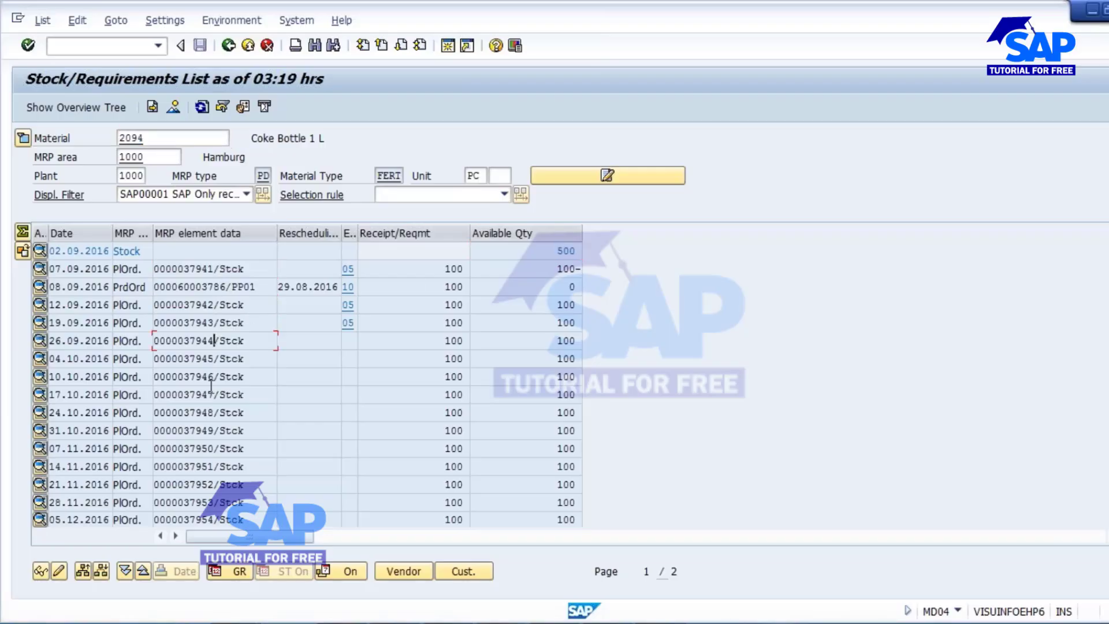
pyautogui.click(220, 430)
pyautogui.moveTo(254, 292); pyautogui.dragTo(145, 288)
pyautogui.moveTo(255, 271); pyautogui.dragTo(138, 279)
pyautogui.moveTo(255, 304); pyautogui.dragTo(134, 297)
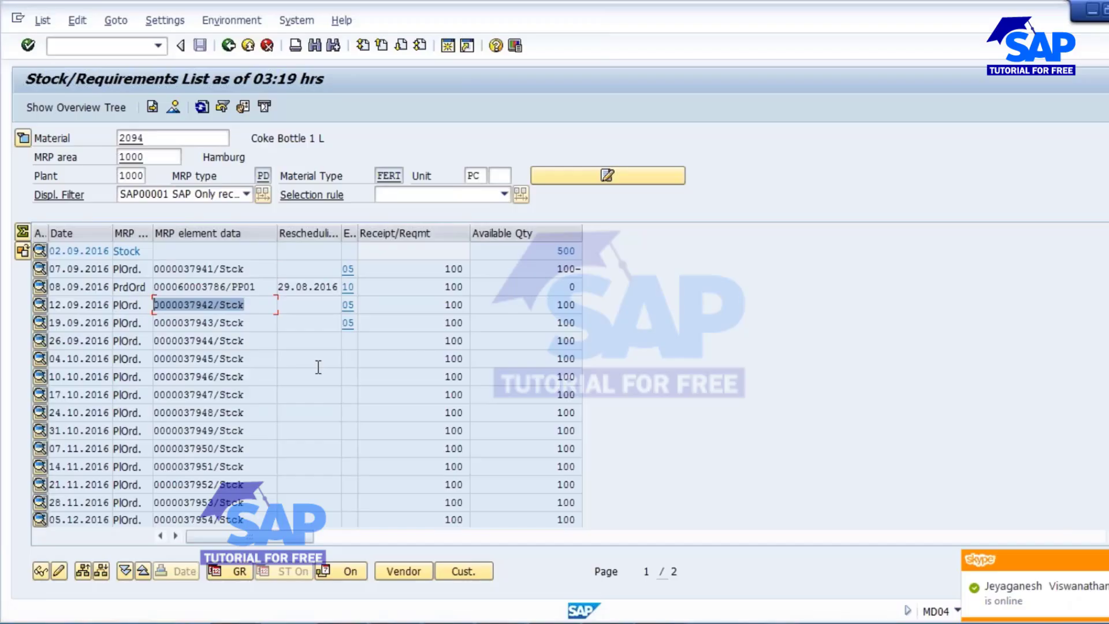
# Step: Clear the display filter to show all MRP elements of material 2094
pyautogui.click(247, 194)
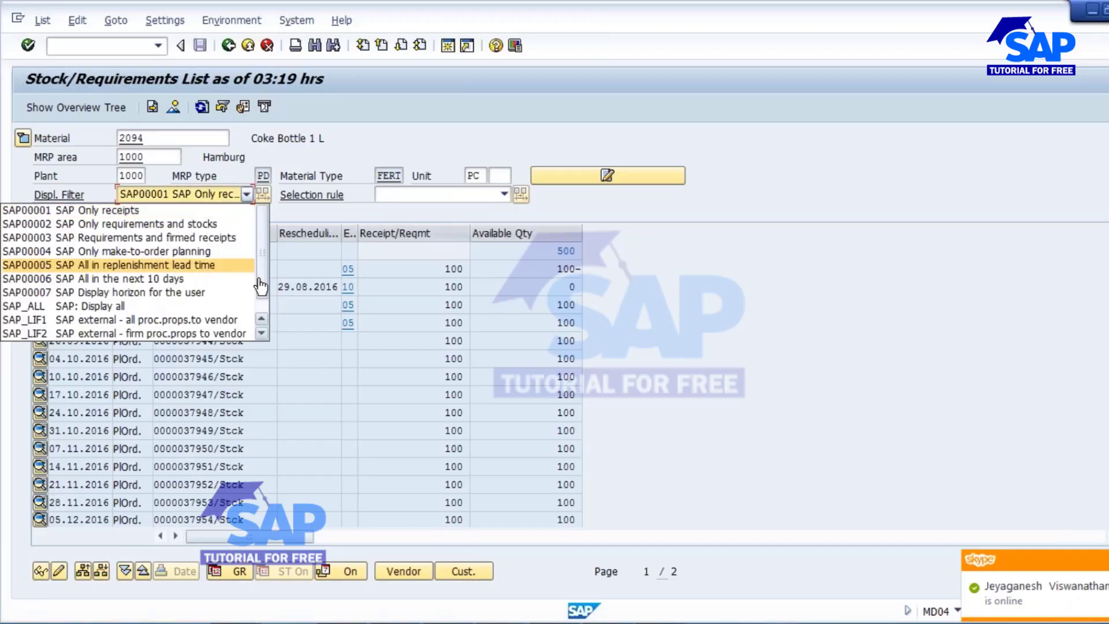
pyautogui.moveTo(260, 288); pyautogui.dragTo(259, 306)
pyautogui.click(178, 334)
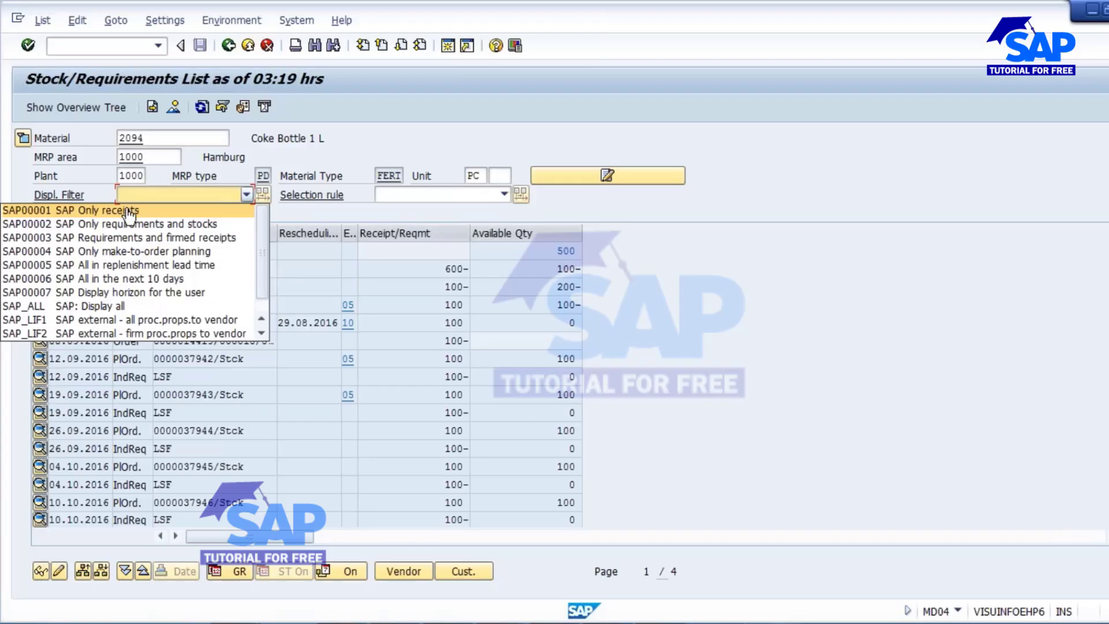
# Step: Reapply display filter SAP00001 (Only receipts) and check the available quantity of the last planned order
pyautogui.click(130, 212)
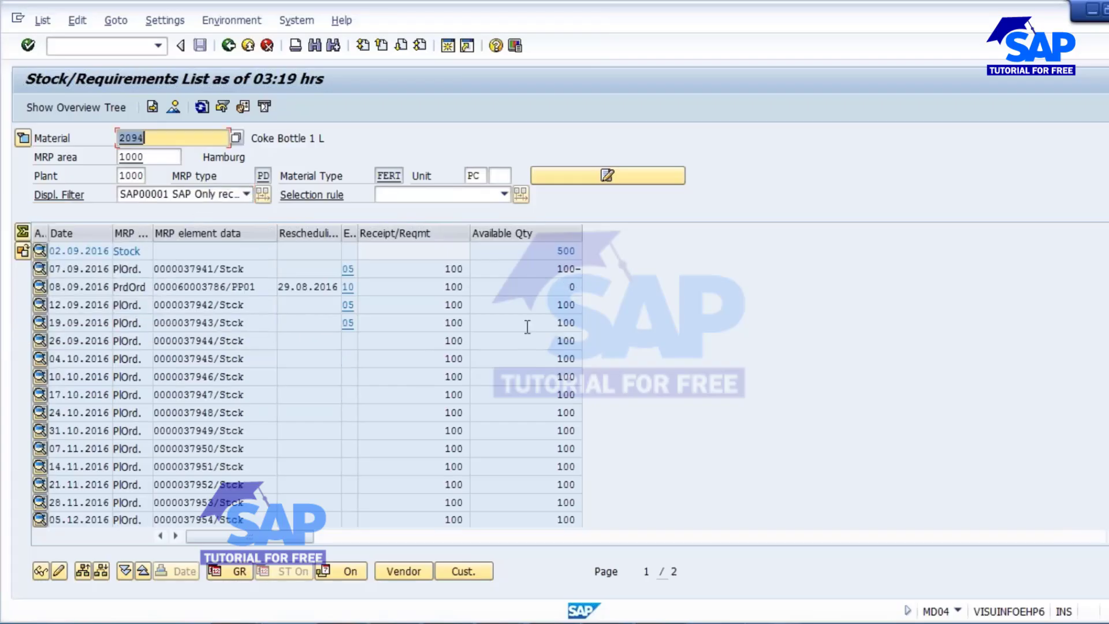
pyautogui.press('pagedown')
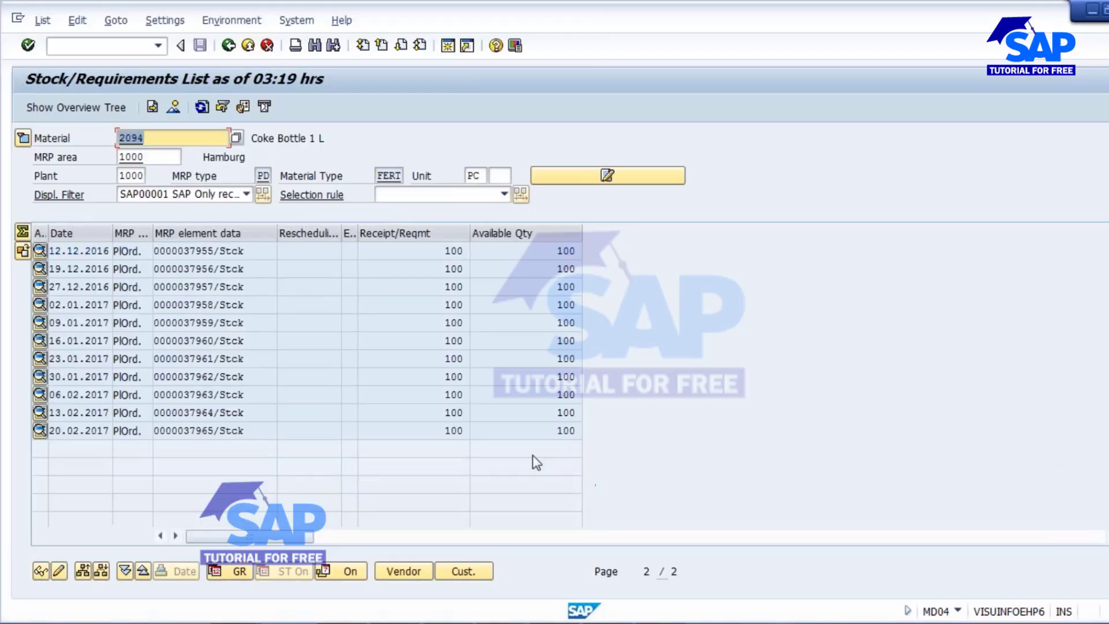
pyautogui.moveTo(552, 433); pyautogui.dragTo(616, 437)
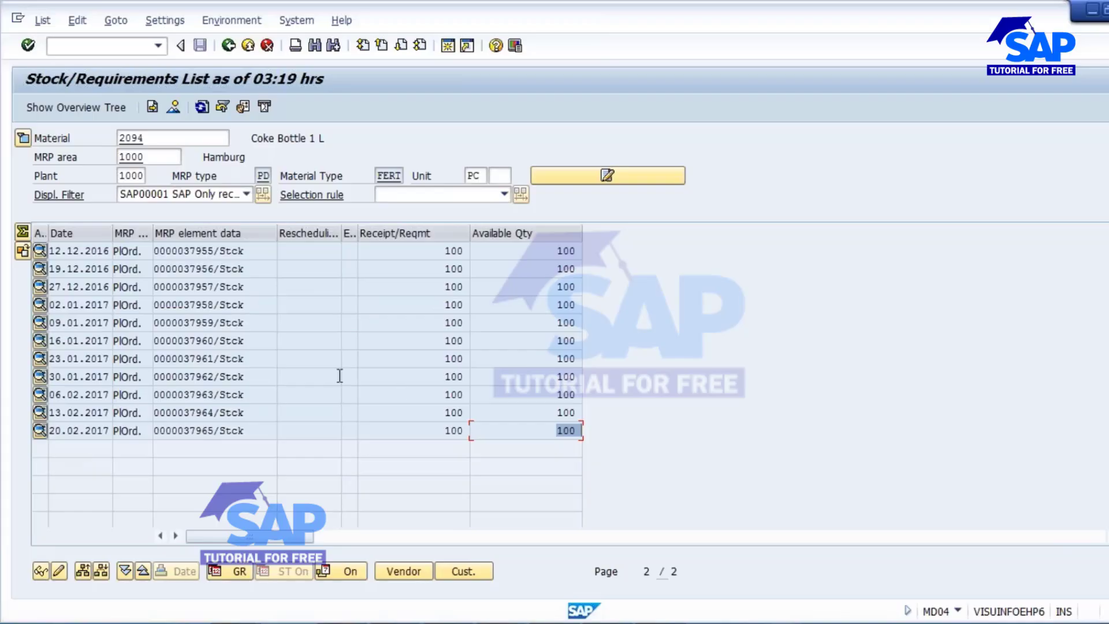
pyautogui.press('pageup')
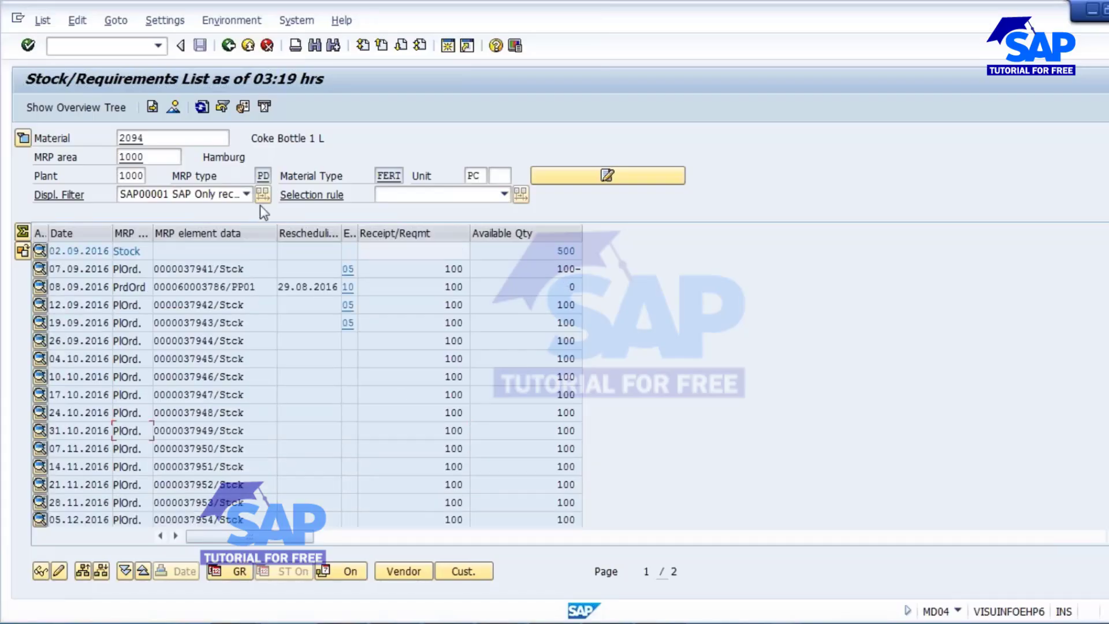
# Step: Remove the Only receipts display filter so the list again includes the requirements
pyautogui.click(247, 194)
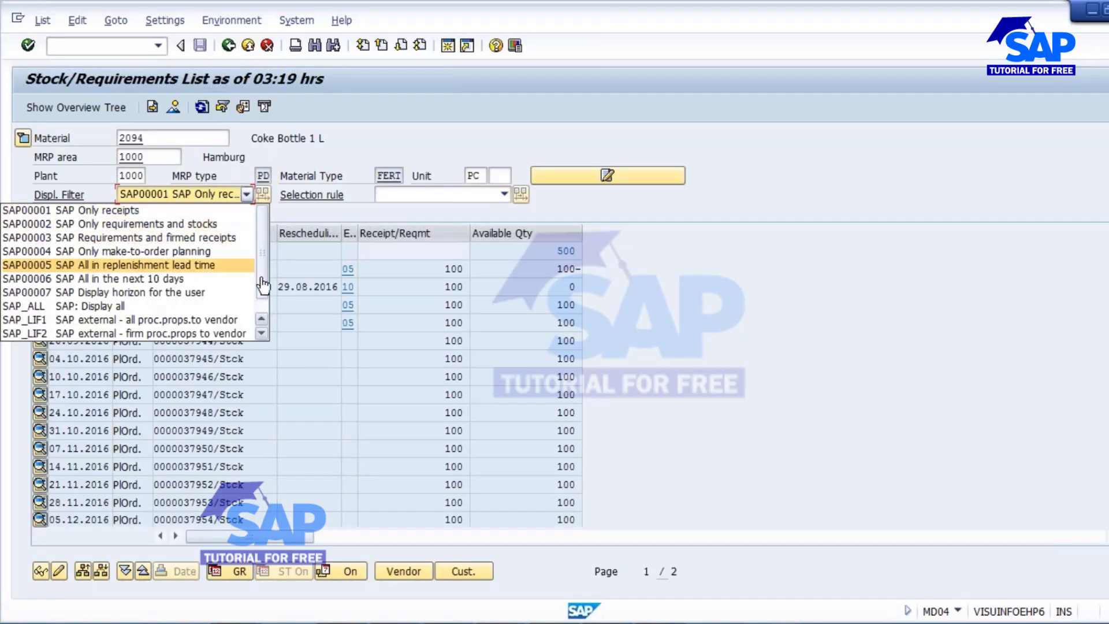
pyautogui.moveTo(261, 280); pyautogui.dragTo(261, 309)
pyautogui.click(181, 335)
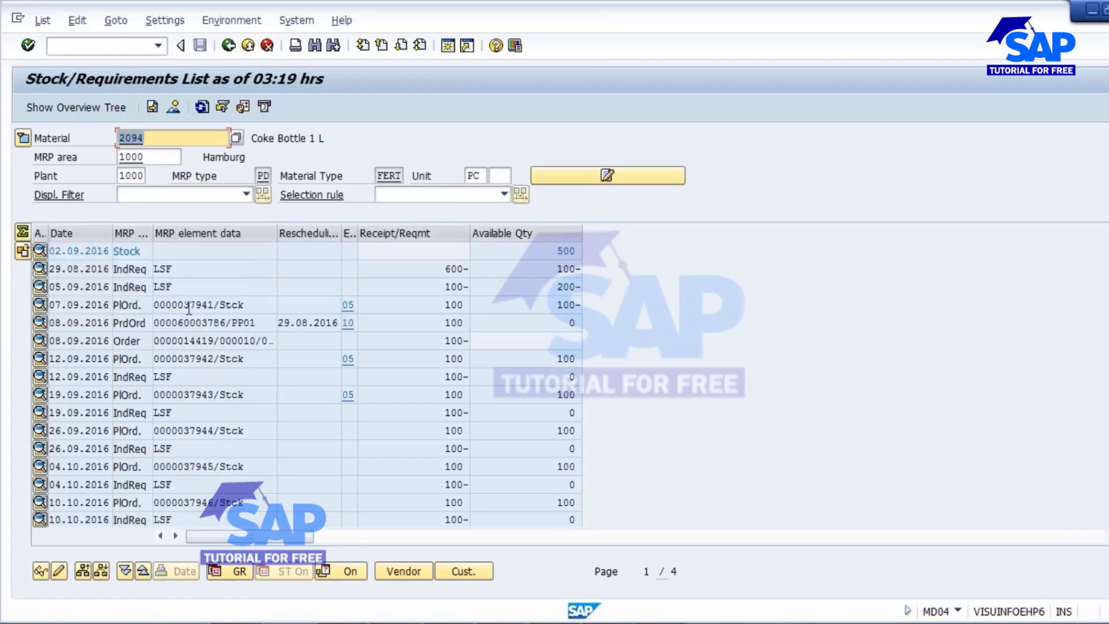
# Step: Apply selection rule SAP00001 (Only Receipts) and examine the available quantities from the stock line to the last planned order
pyautogui.click(501, 195)
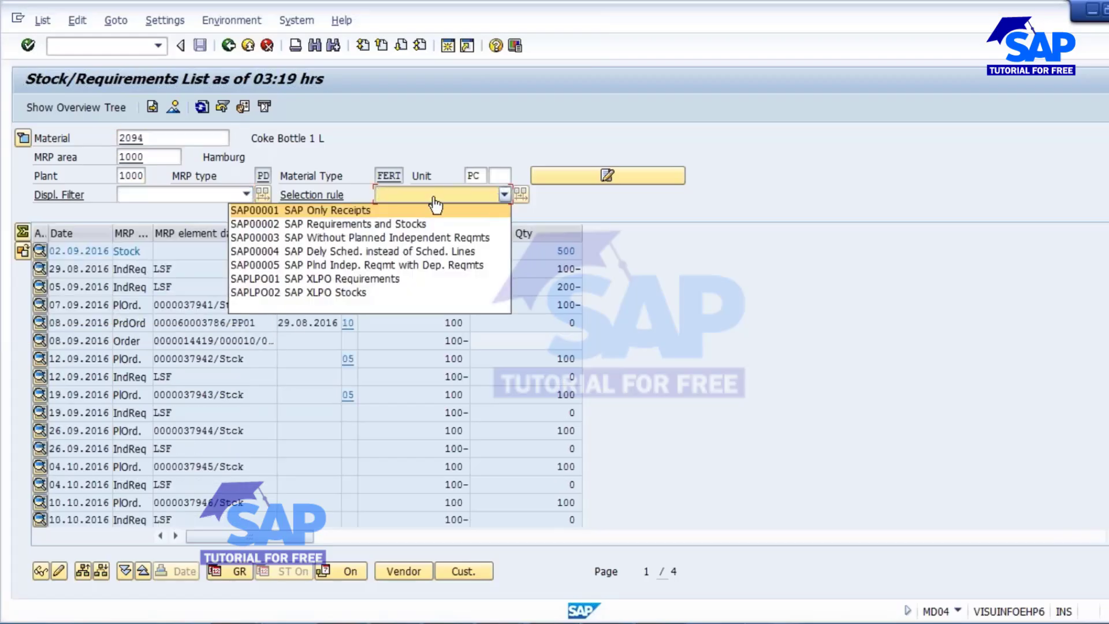
pyautogui.click(326, 215)
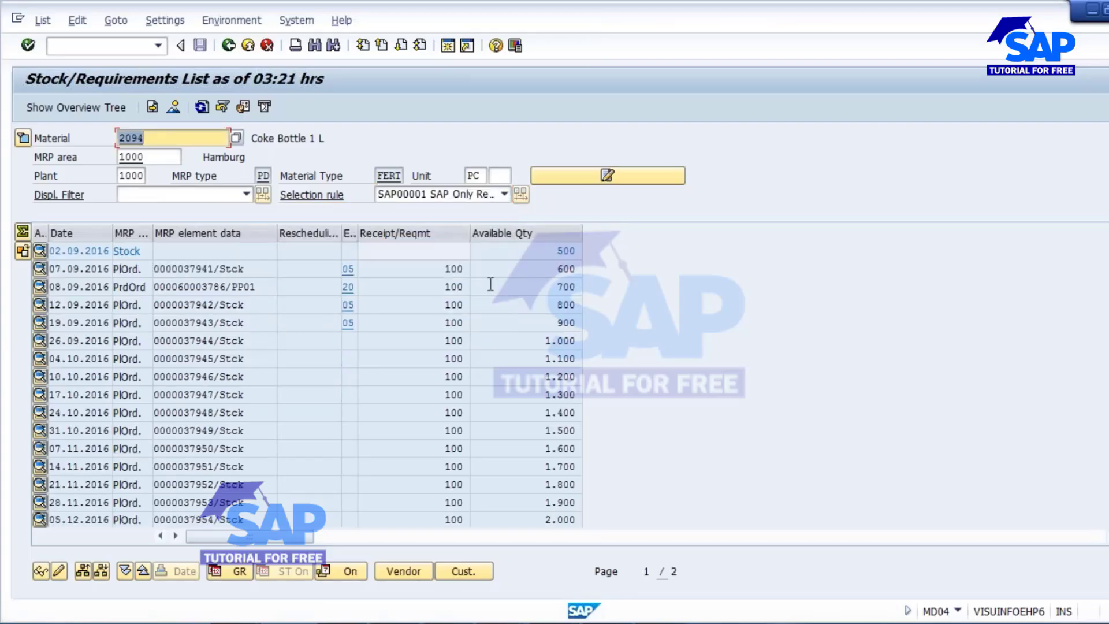
pyautogui.moveTo(553, 251); pyautogui.dragTo(581, 251)
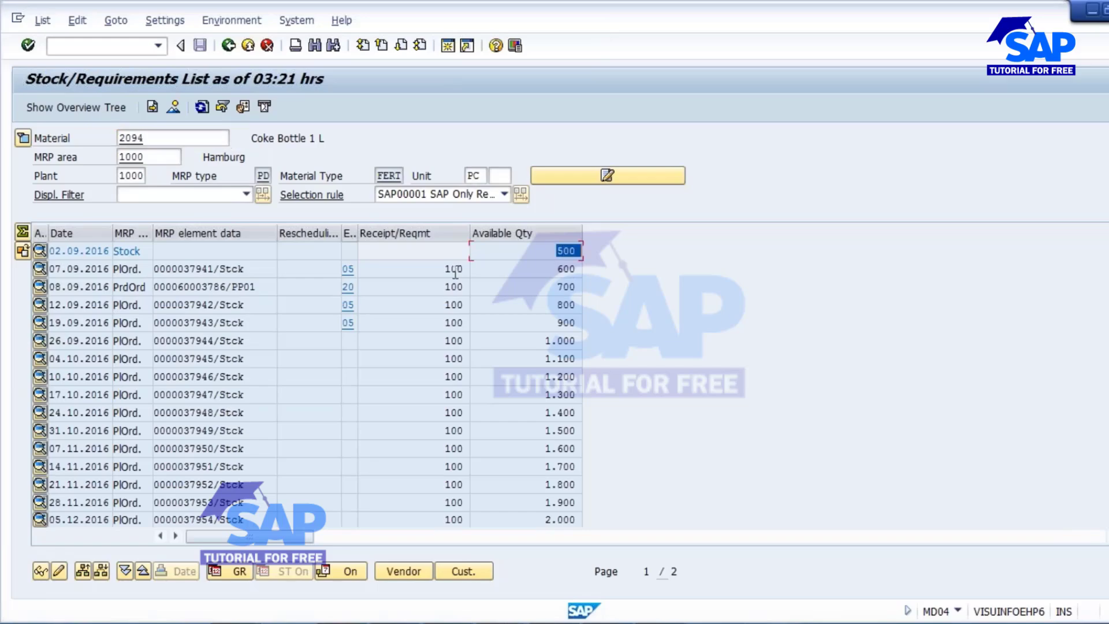
pyautogui.scroll(-1, 756, 480)
pyautogui.scroll(-4, 756, 481)
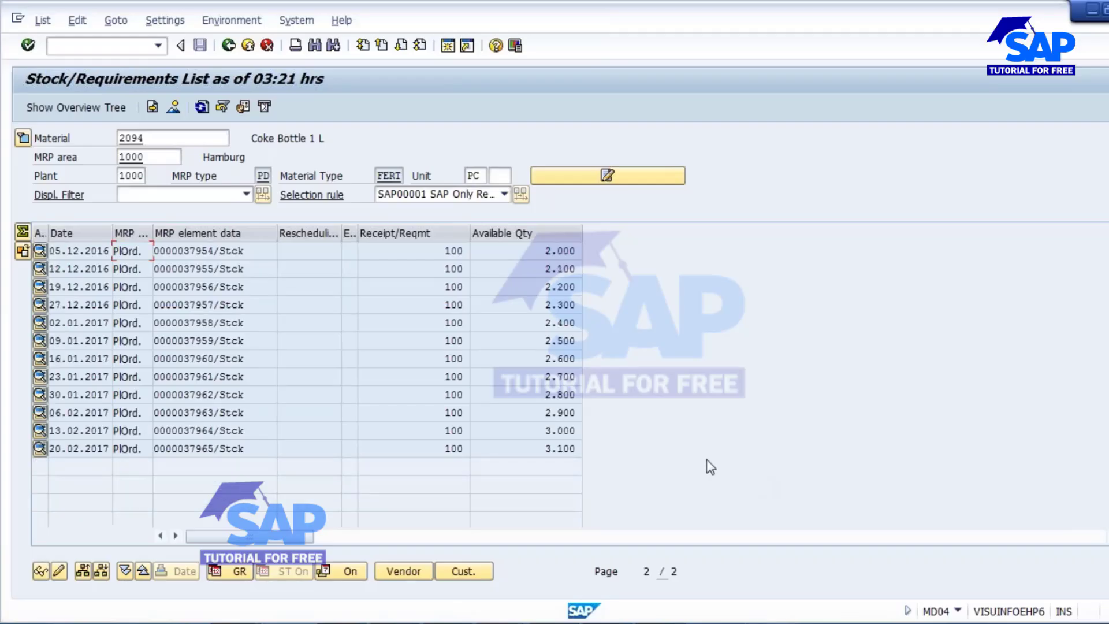
pyautogui.moveTo(544, 451); pyautogui.dragTo(621, 449)
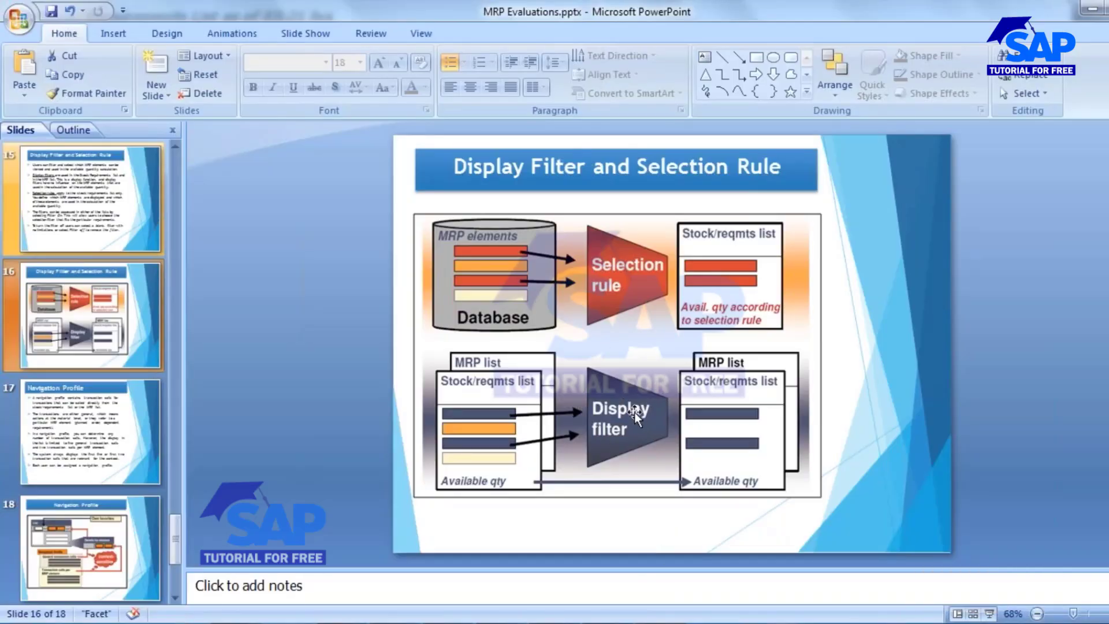
# Step: Switch to PowerPoint and present the Display Filter and Selection Rule slide full screen
pyautogui.click(989, 614)
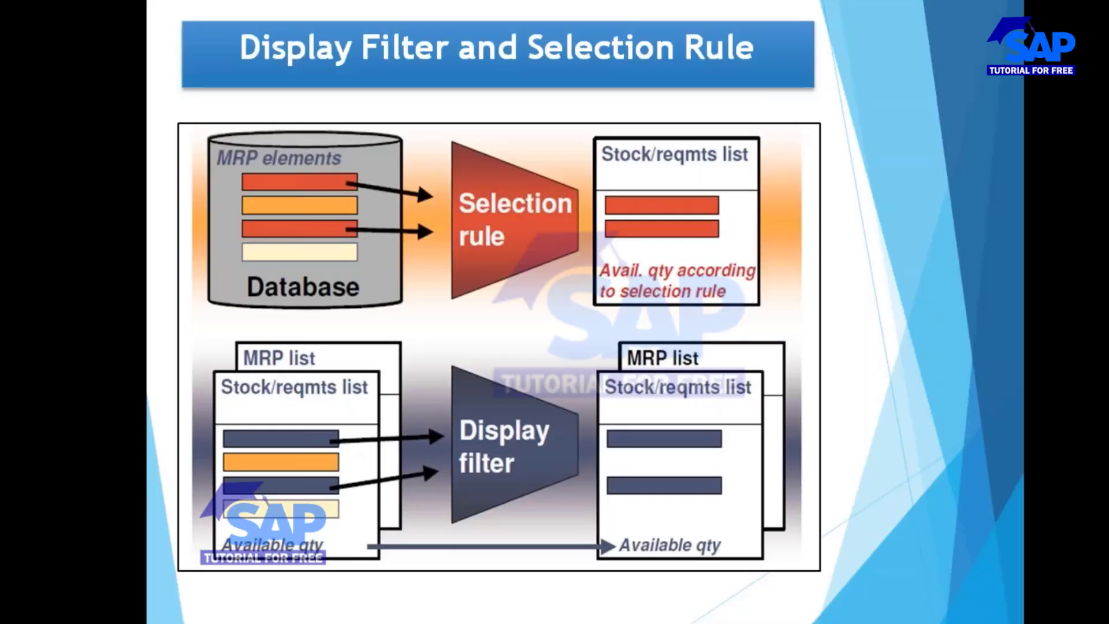
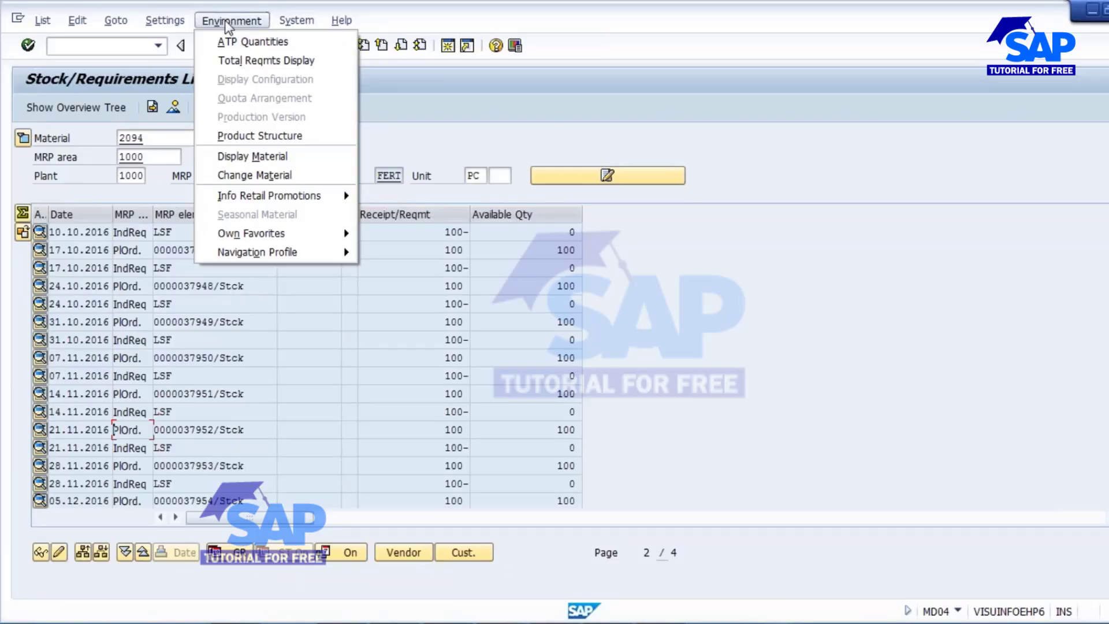
# Step: Assign navigation profile SAPPPMRP00 (MRP controller) in the user settings of the stock/requirements list
pyautogui.moveTo(305, 250)
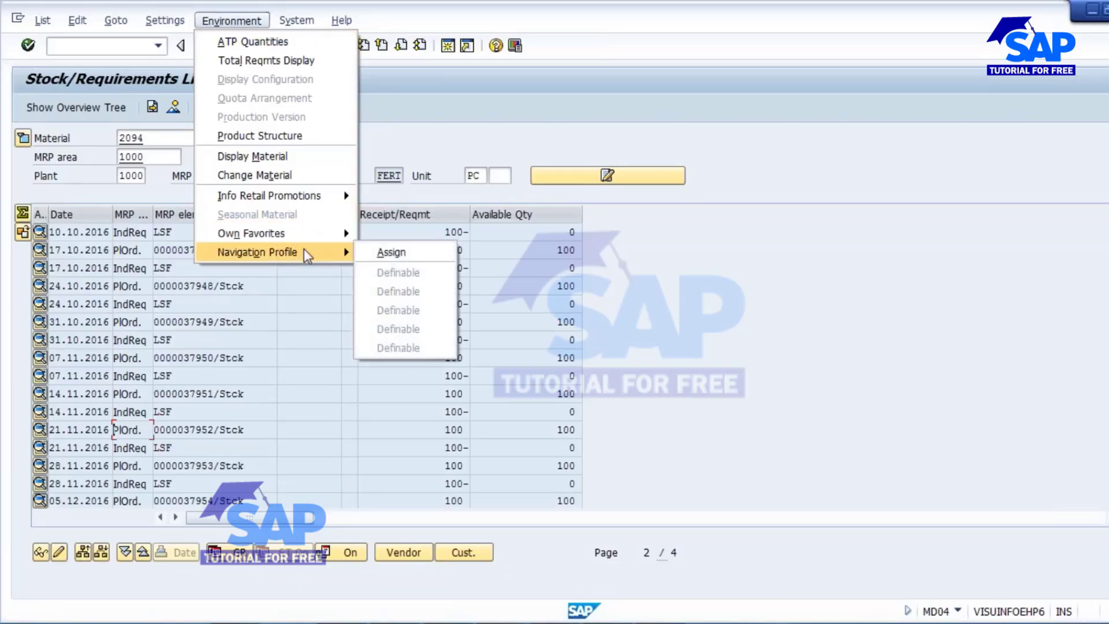
pyautogui.click(425, 257)
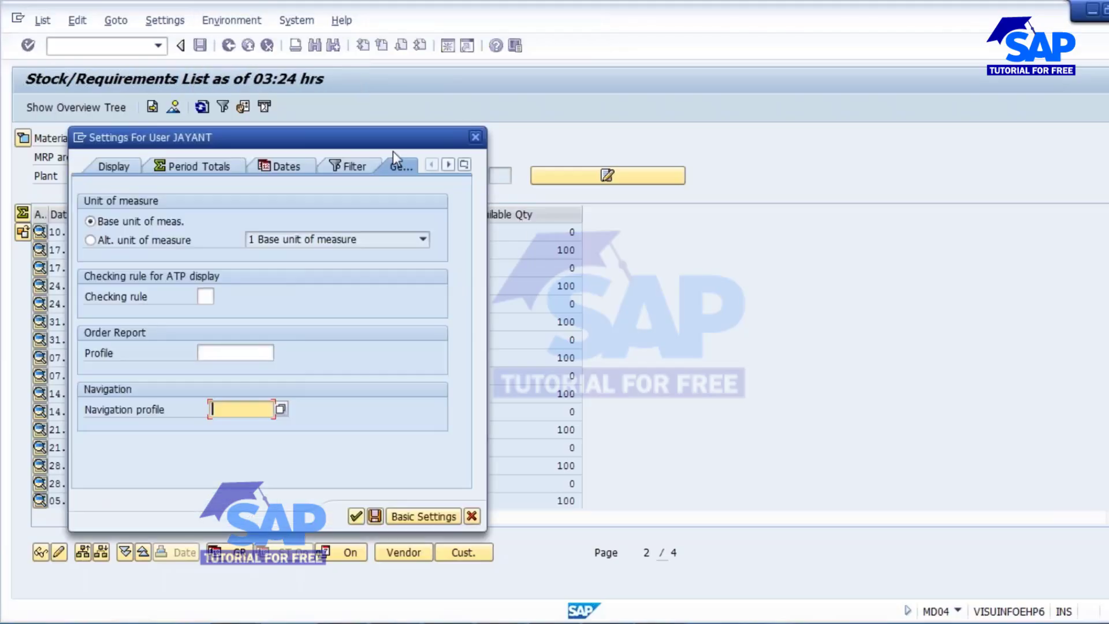
pyautogui.moveTo(320, 148); pyautogui.dragTo(602, 164)
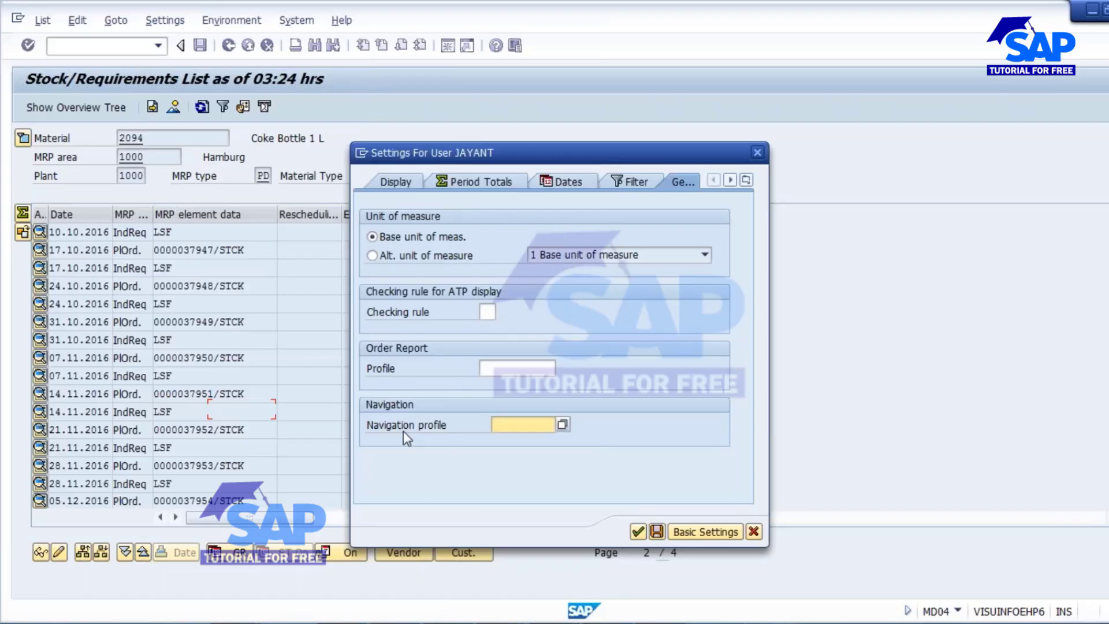
pyautogui.click(563, 424)
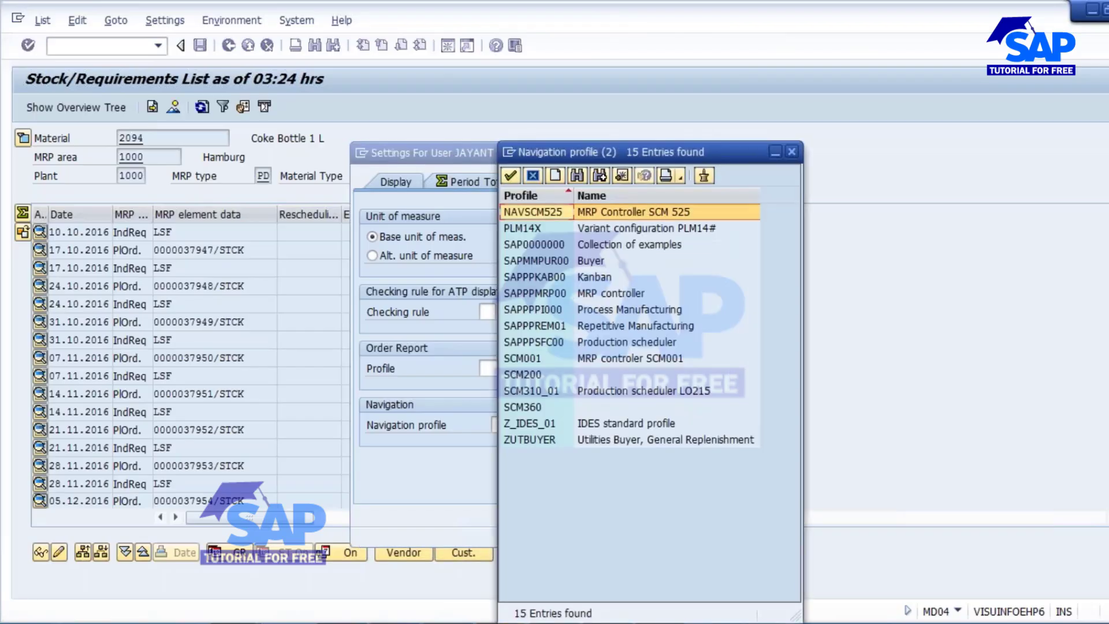
pyautogui.click(543, 292)
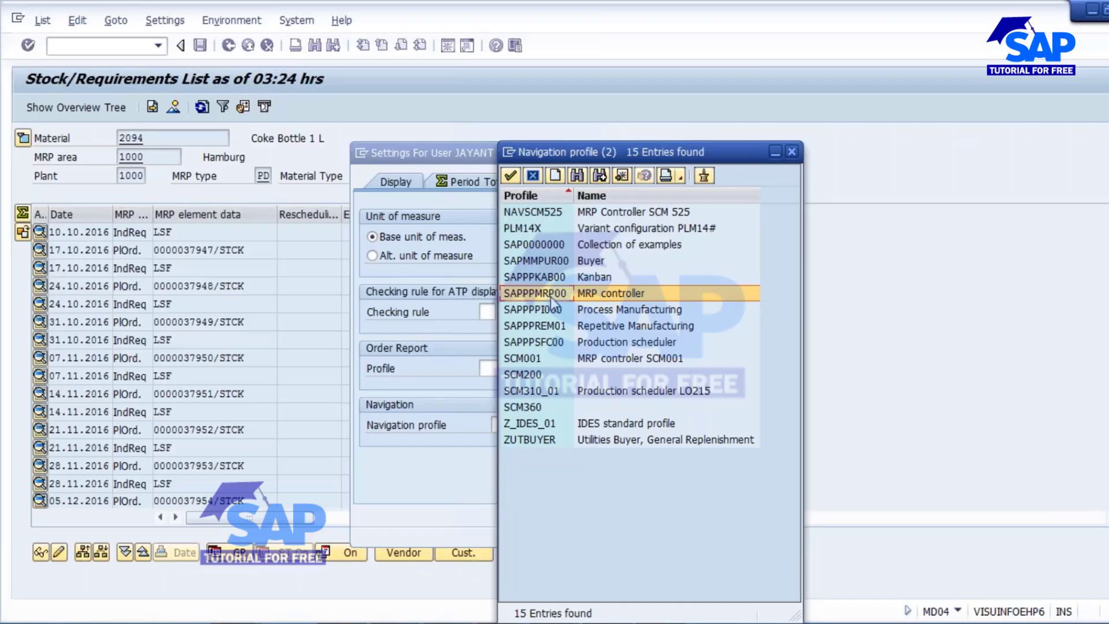
pyautogui.doubleClick(598, 297)
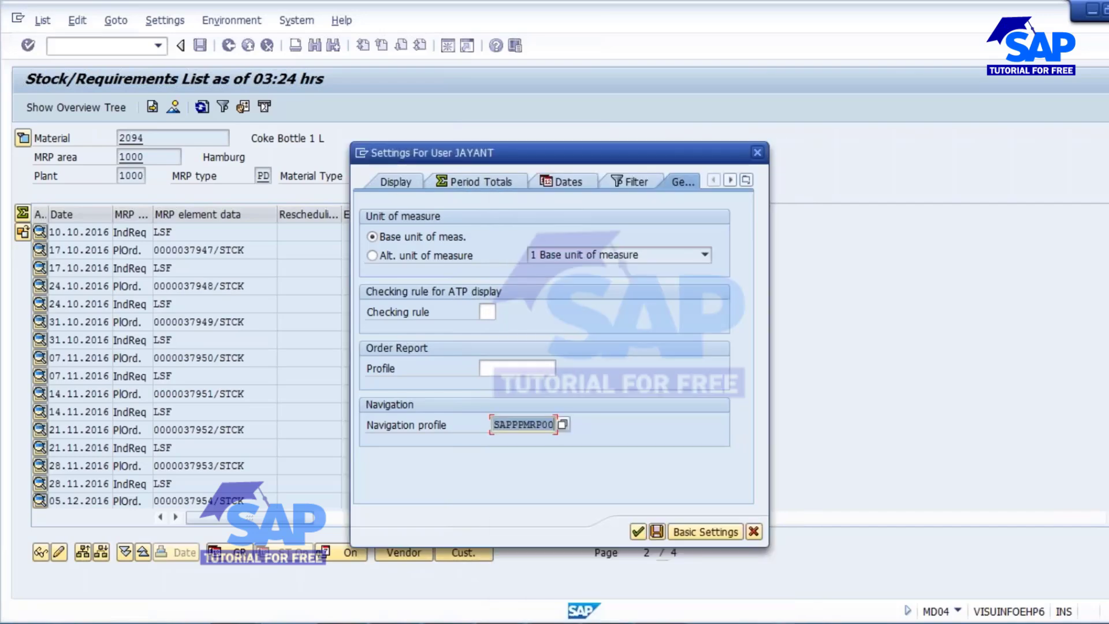
pyautogui.click(637, 532)
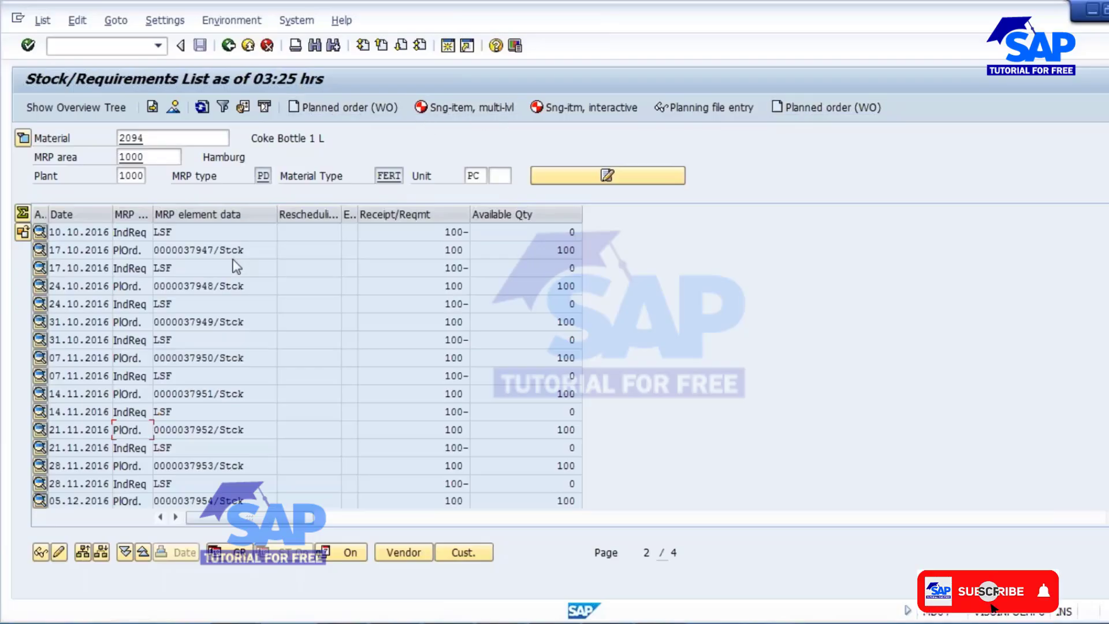
# Step: Launch single-item, multi-level planning for material 2094 through the navigation profile, view its screen and leave it
pyautogui.click(468, 109)
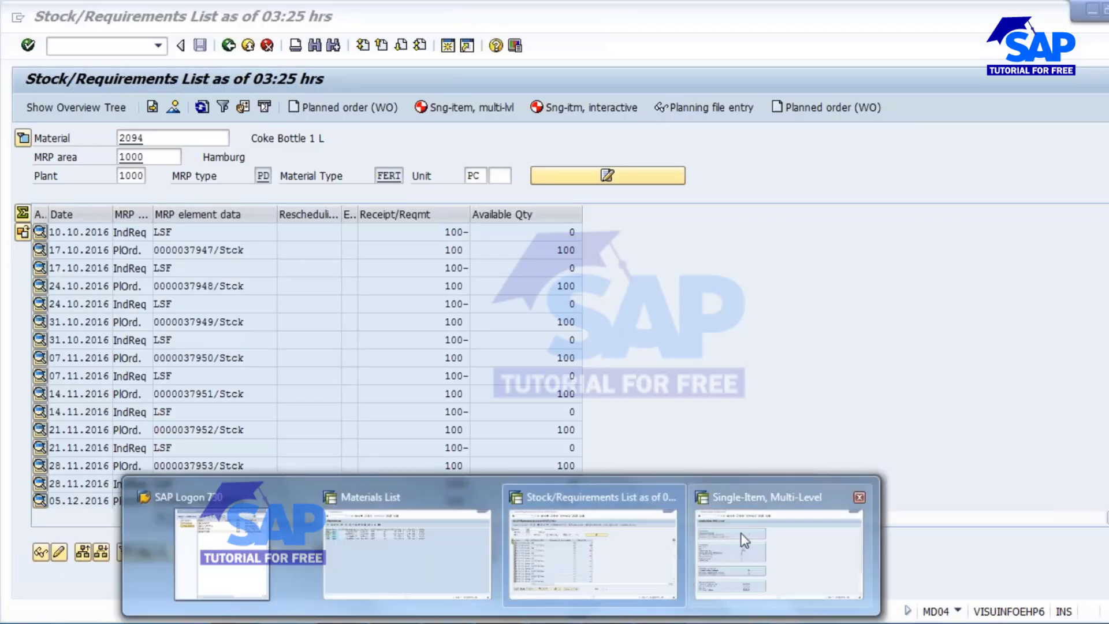
pyautogui.click(757, 551)
pyautogui.click(229, 46)
pyautogui.click(229, 46)
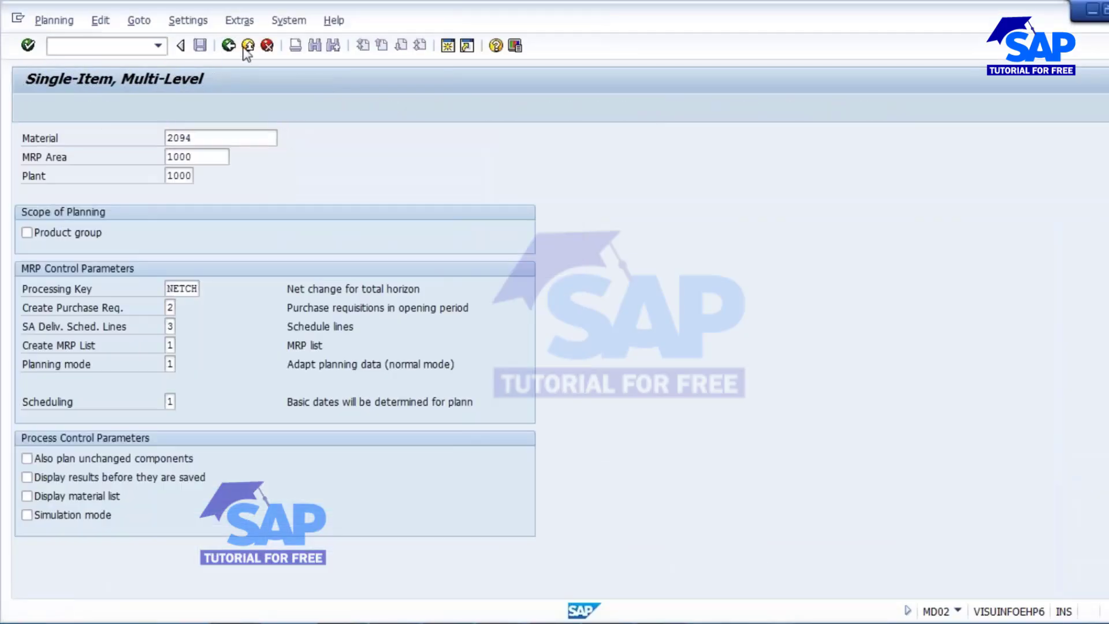
pyautogui.click(229, 46)
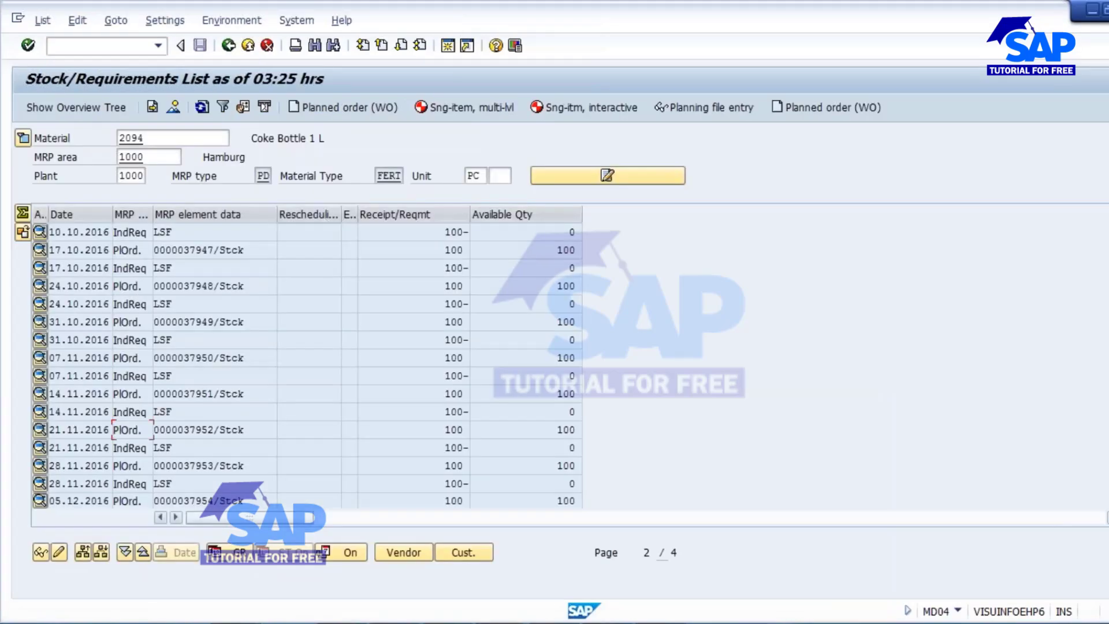
# Step: Run transaction MD02 from the SAP Easy Access session to compare its planning screen, and leave it
pyautogui.click(509, 623)
pyautogui.click(628, 531)
pyautogui.write('md')
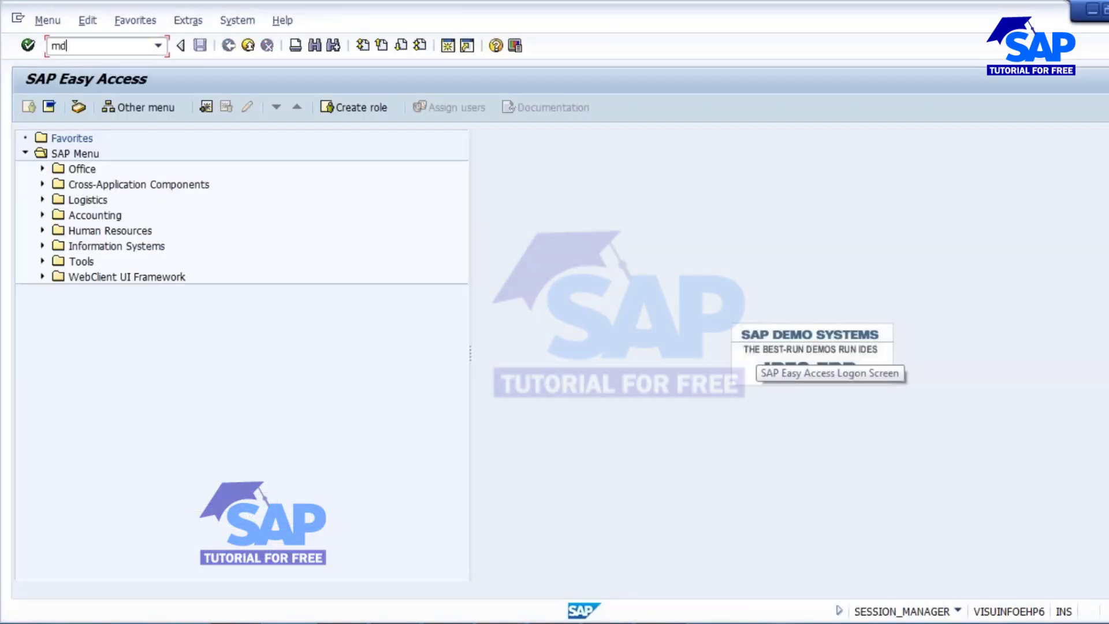
pyautogui.write('02')
pyautogui.press('Return')
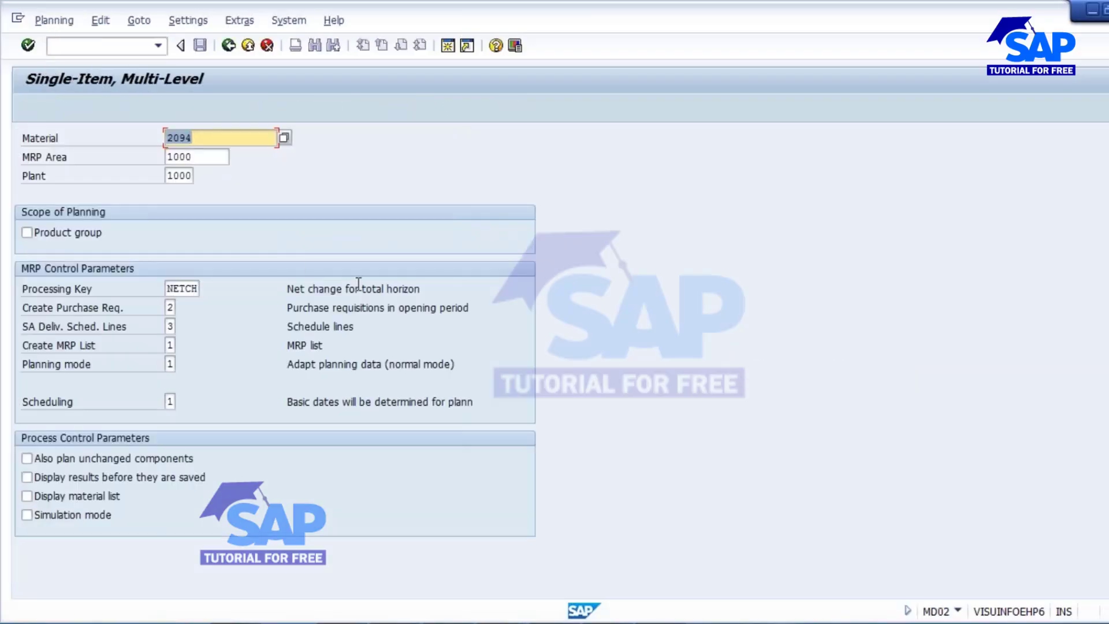
pyautogui.click(228, 46)
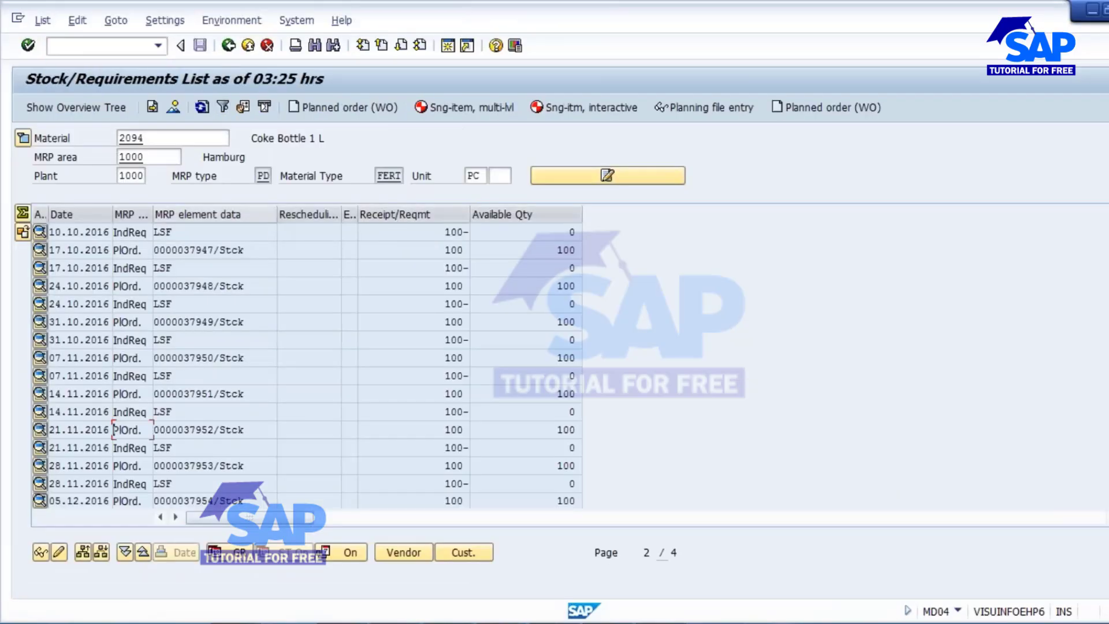
# Step: Reopen single-item, multi-level planning directly from the list of material 2094, check its prefilled parameters and go back
pyautogui.click(452, 107)
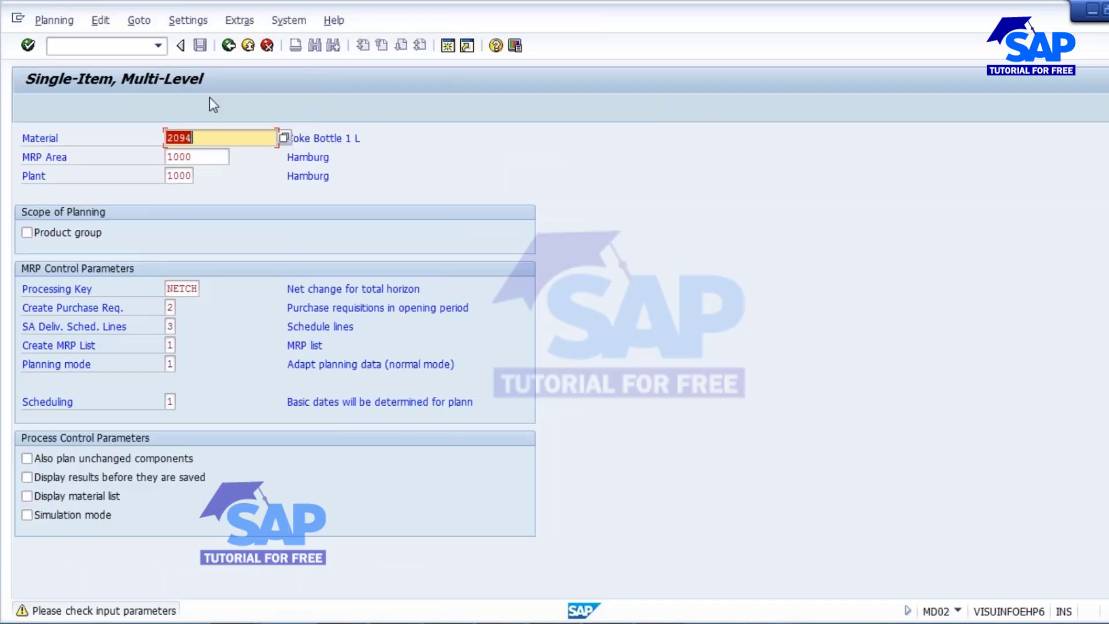
pyautogui.click(229, 46)
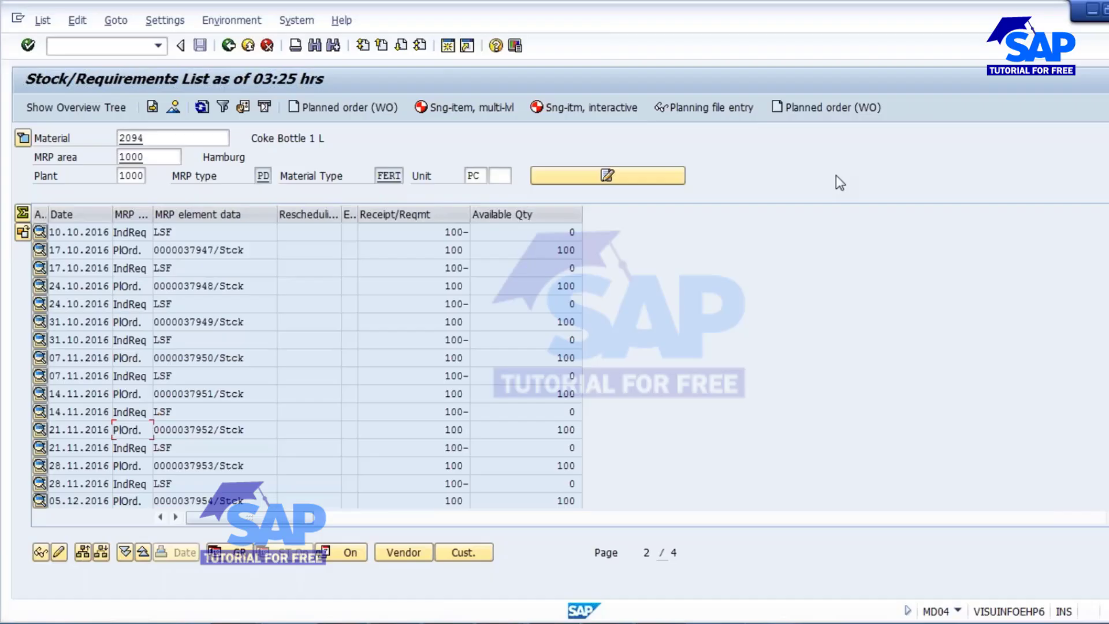
# Step: Display the planning file entry of material 2094 from its stock/requirements list and return to the list
pyautogui.click(699, 107)
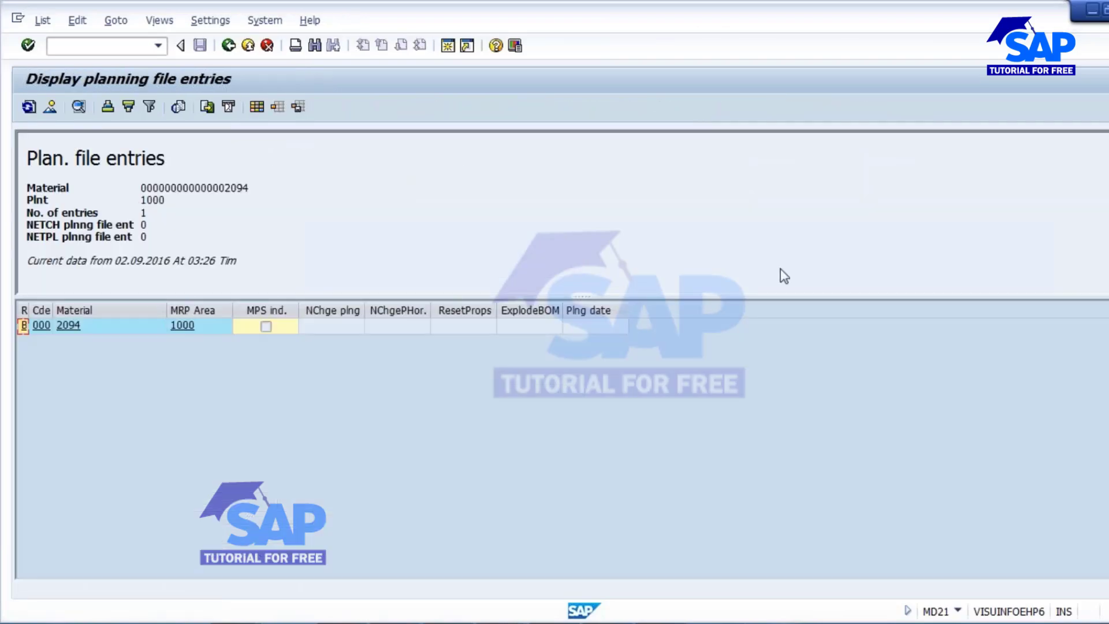
pyautogui.click(228, 46)
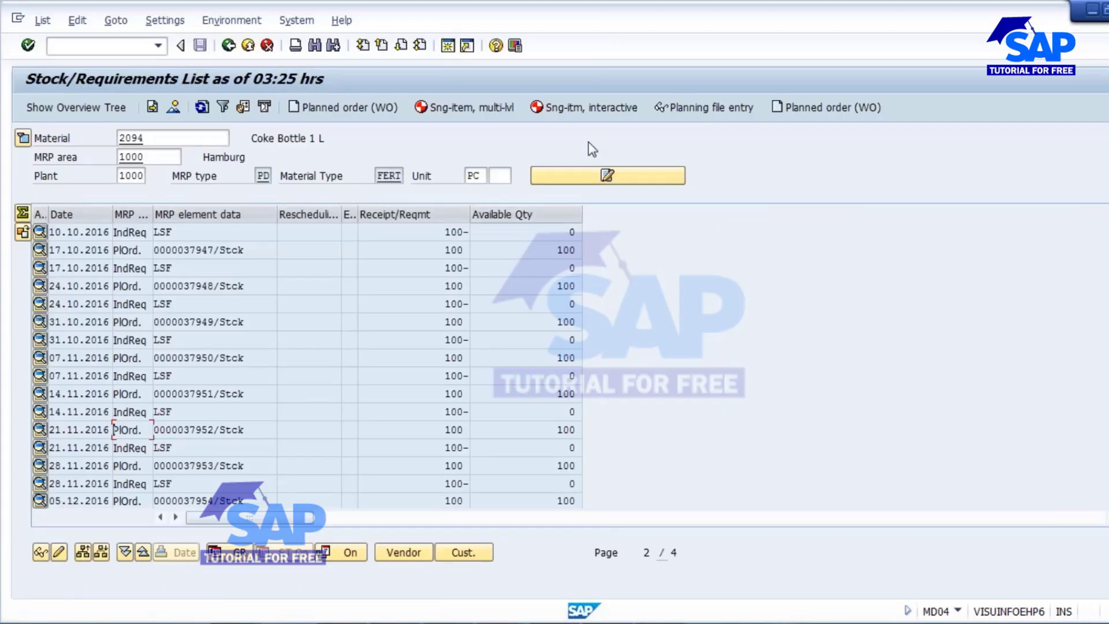
# Step: Switch to PowerPoint and highlight the phrases on material-level actions and particular MRP elements on the Navigation Profile slide
pyautogui.hotkey('alt', 'Tab')
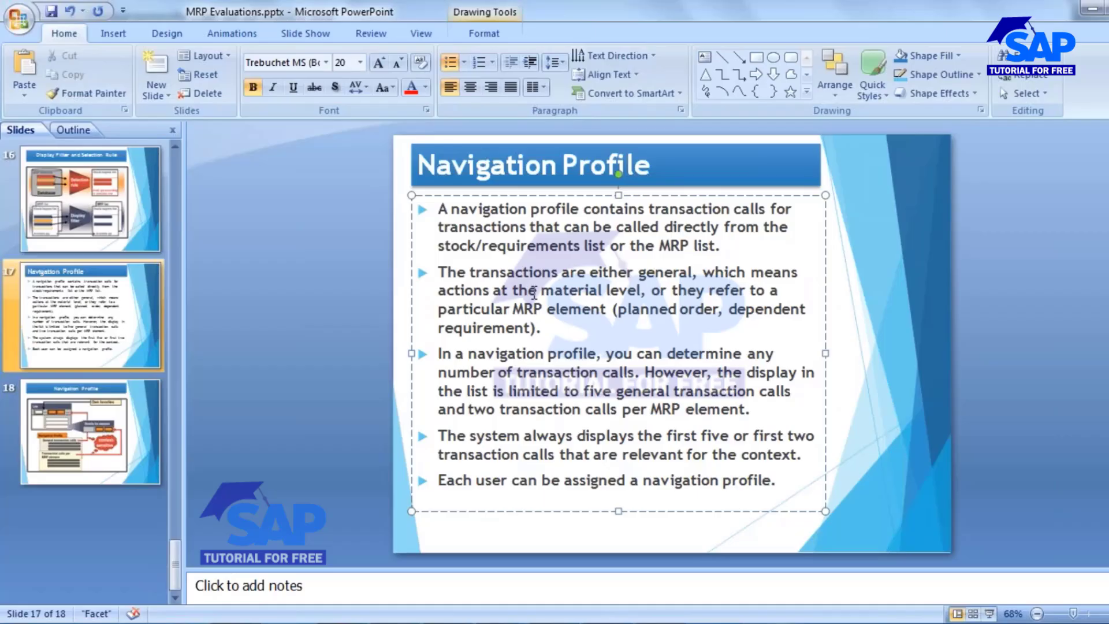
pyautogui.moveTo(440, 291); pyautogui.dragTo(618, 292)
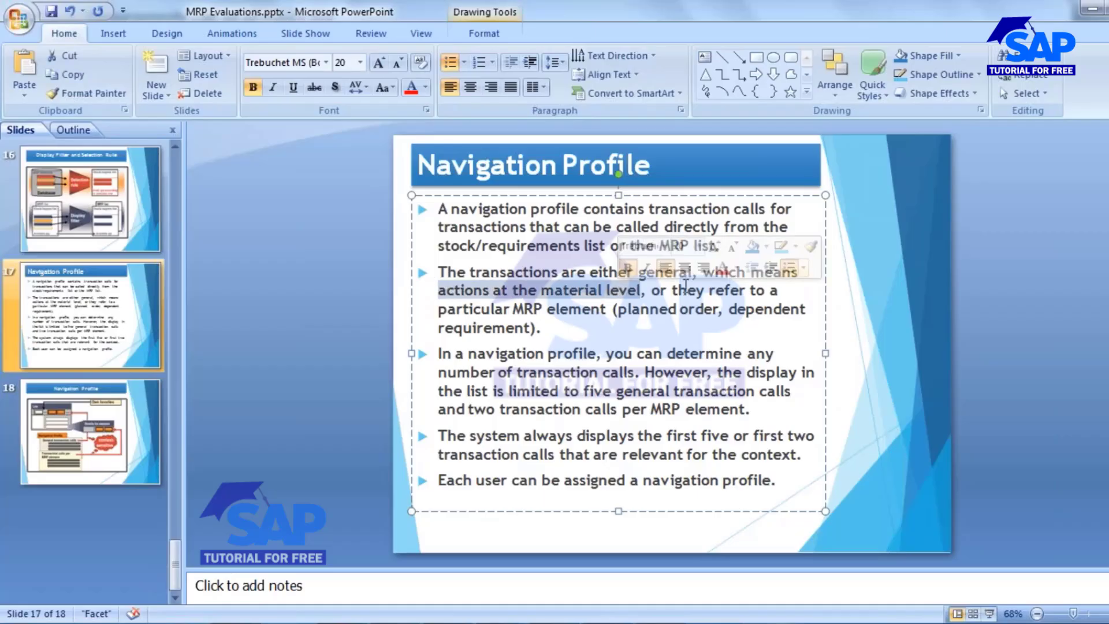
pyautogui.moveTo(438, 309); pyautogui.dragTo(579, 307)
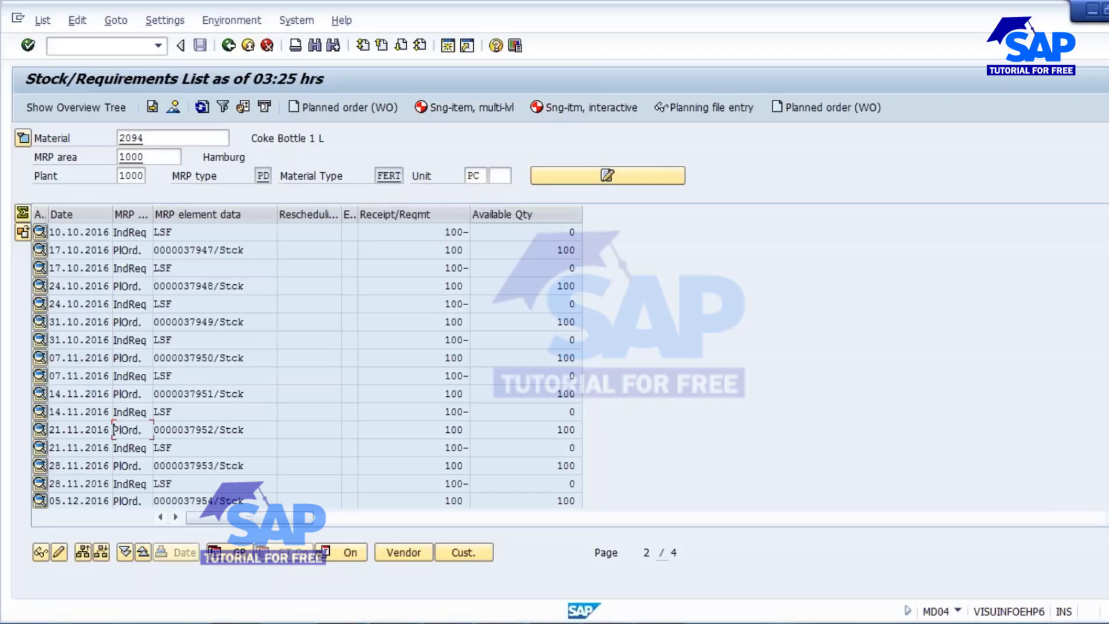
# Step: Back in the SAP stock/requirements list, view the additional data of the planned order dated 24.10.2016 and close it
pyautogui.doubleClick(198, 286)
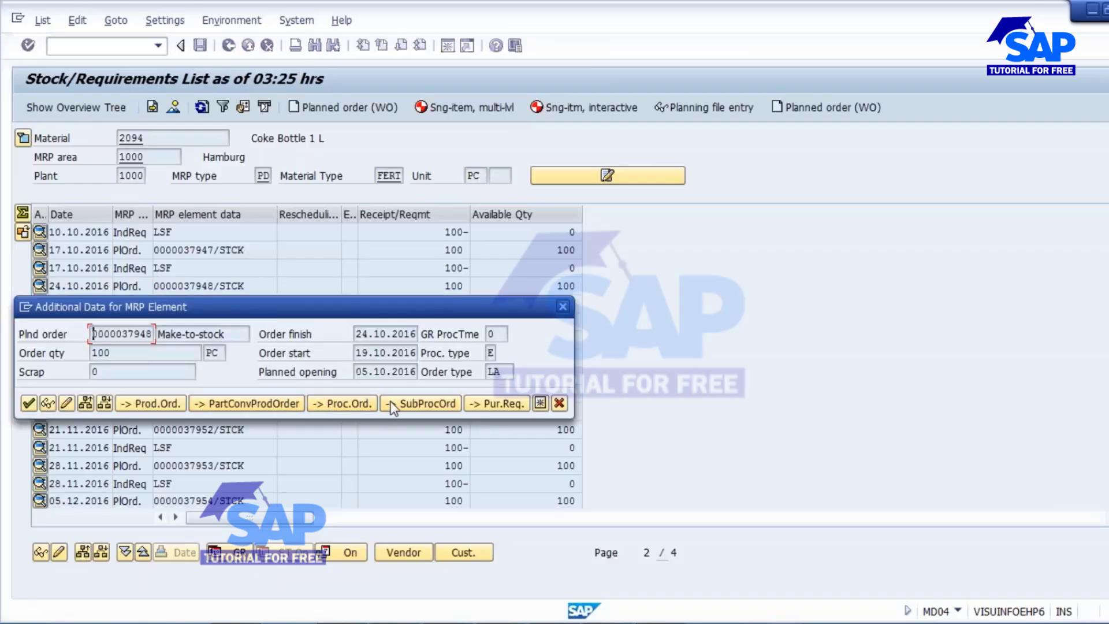
pyautogui.click(559, 404)
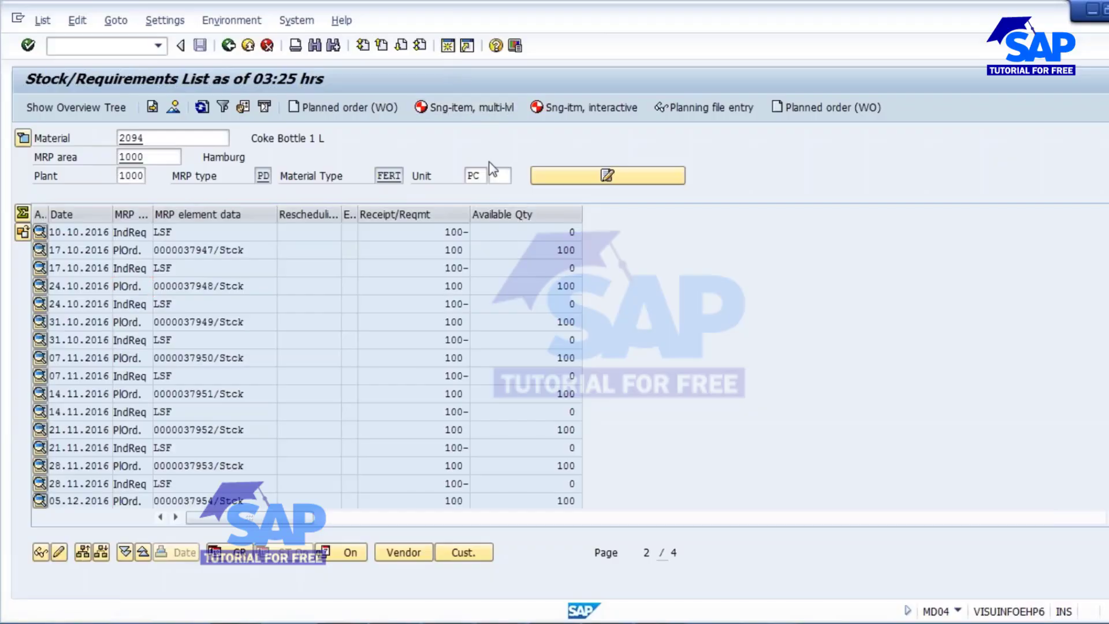
# Step: Run transaction SPRO from the SAP Easy Access session and display the SAP Reference IMG
pyautogui.hotkey('shift', 'F3')
pyautogui.write('s')
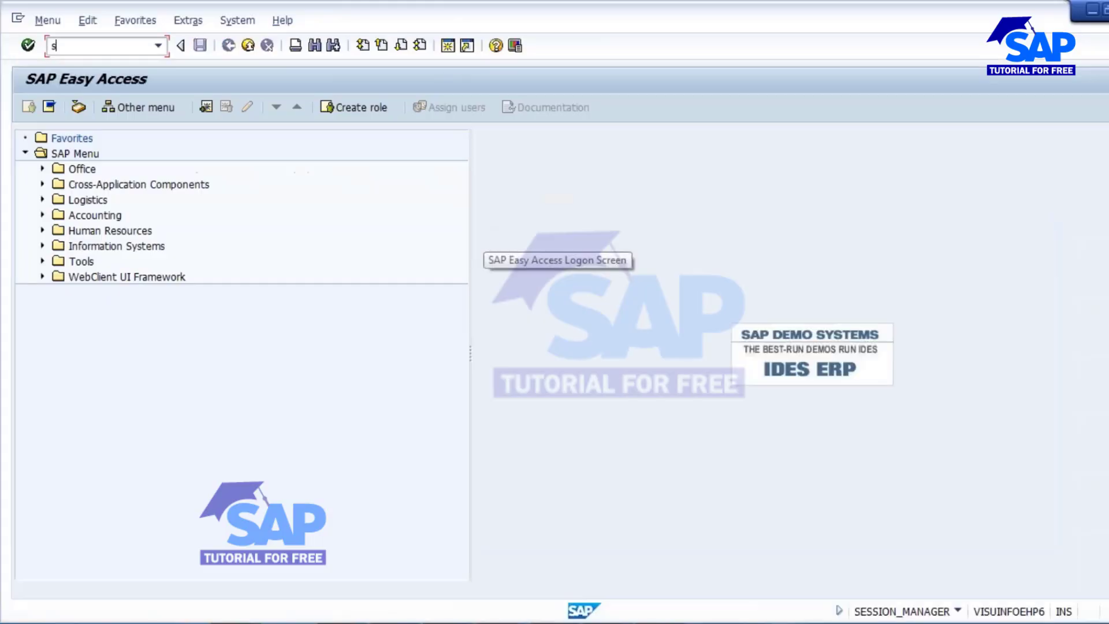
pyautogui.write('pro')
pyautogui.press('Return')
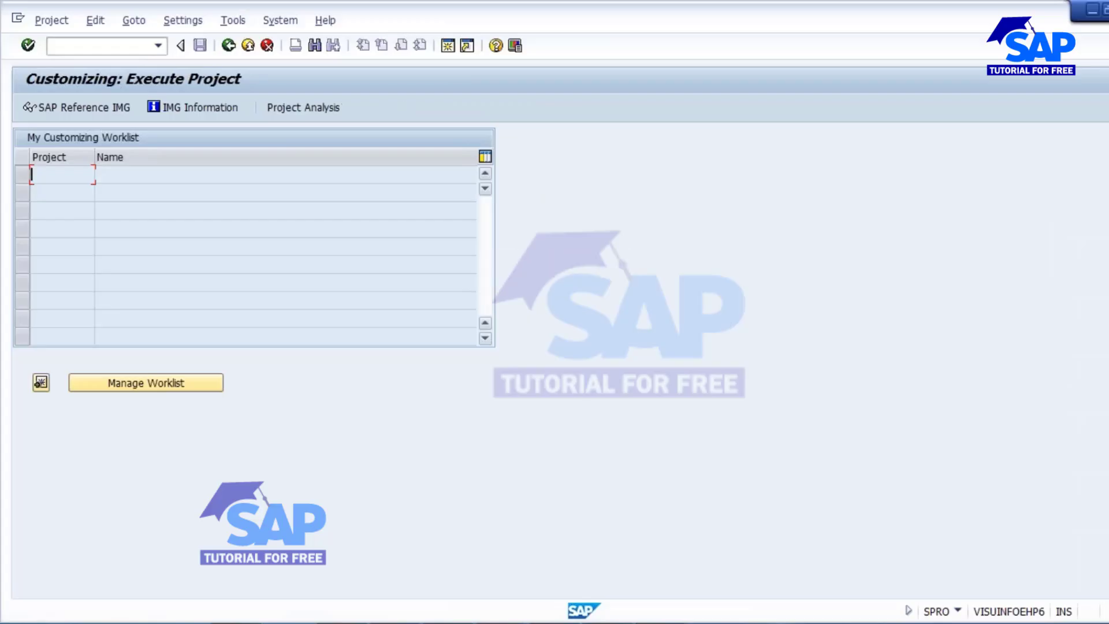
pyautogui.click(53, 109)
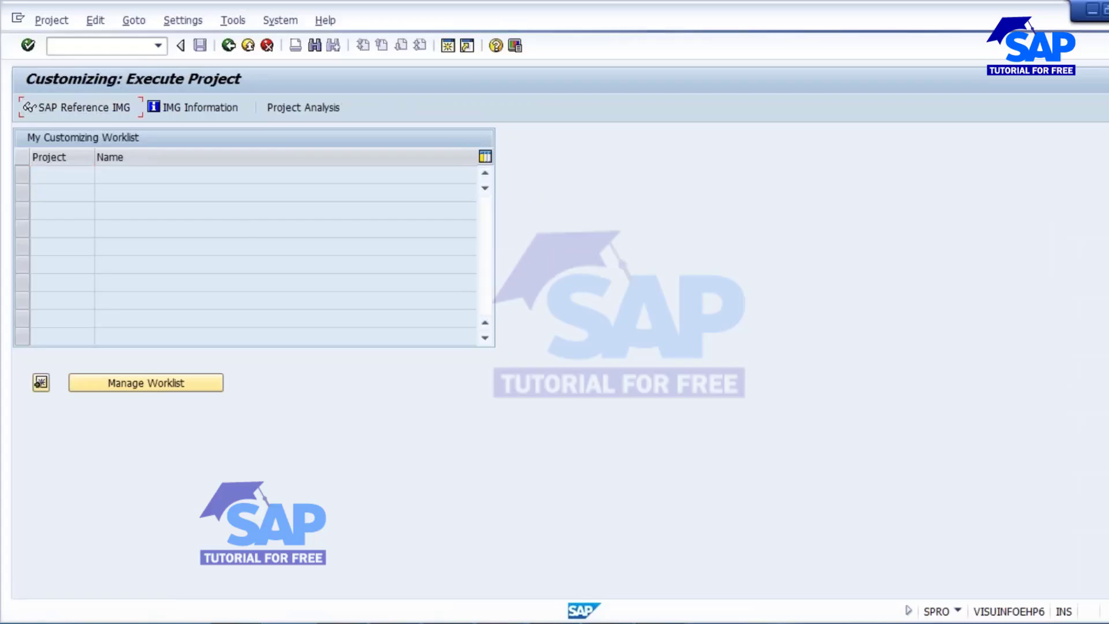
# Step: Open Define Navigation Profiles under Production, Material Requirements Planning, Evaluation in the implementation guide
pyautogui.scroll(-5, 843, 415)
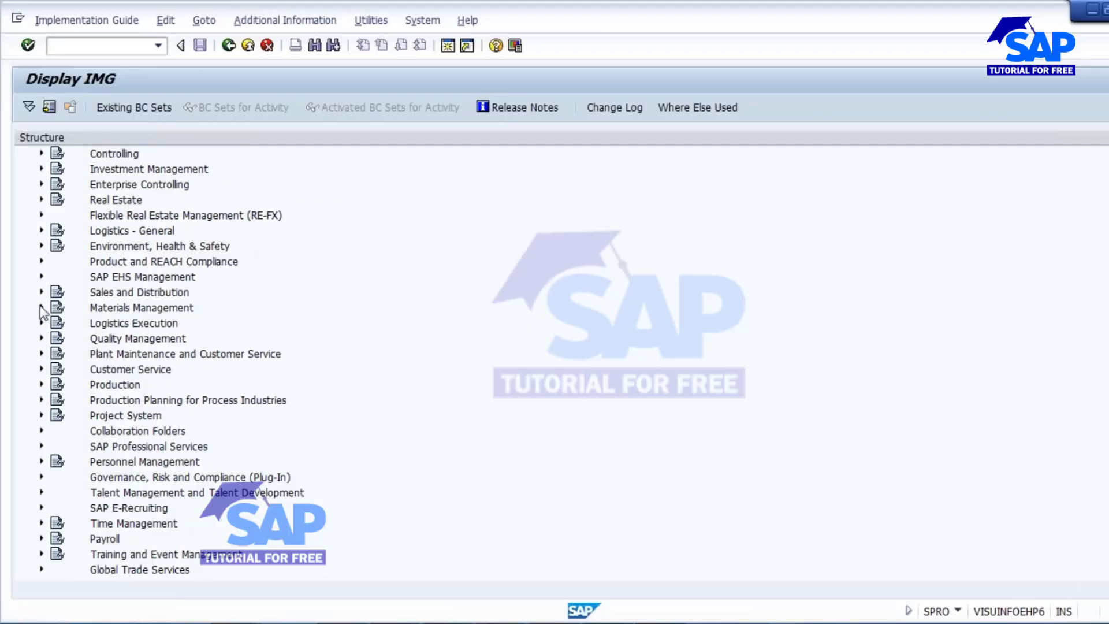
pyautogui.click(41, 385)
pyautogui.scroll(-2, 560, 364)
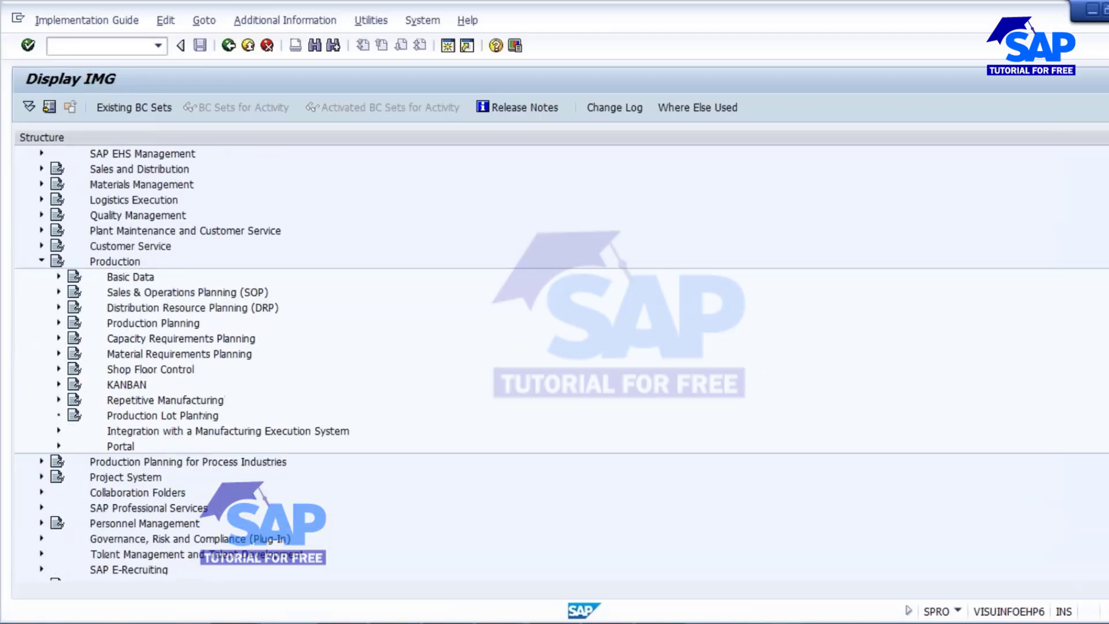
pyautogui.click(58, 354)
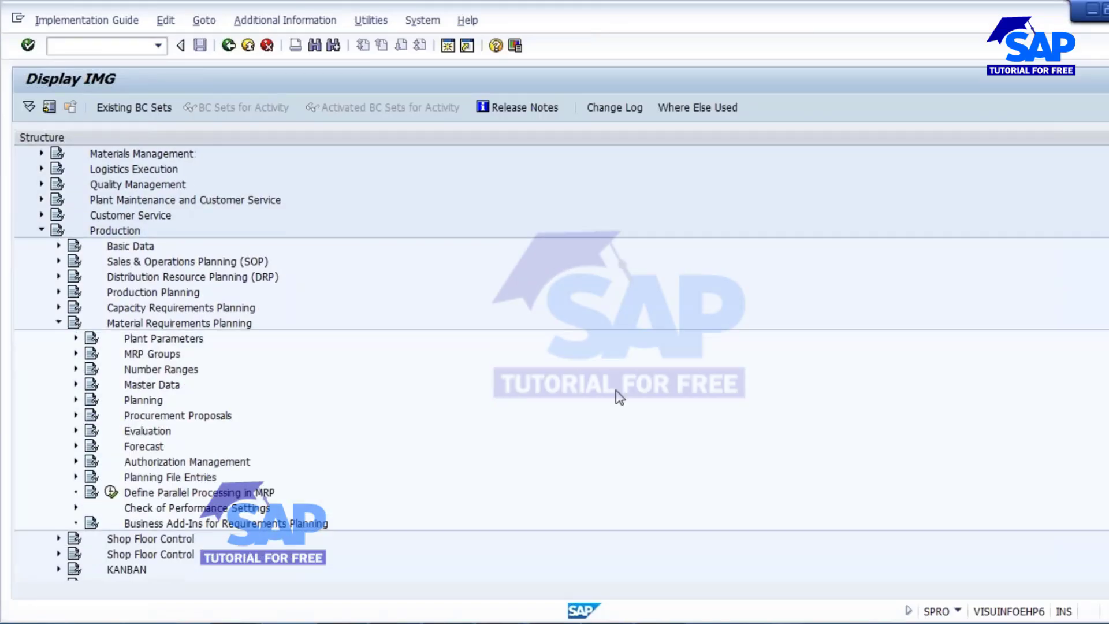
pyautogui.scroll(-2, 615, 391)
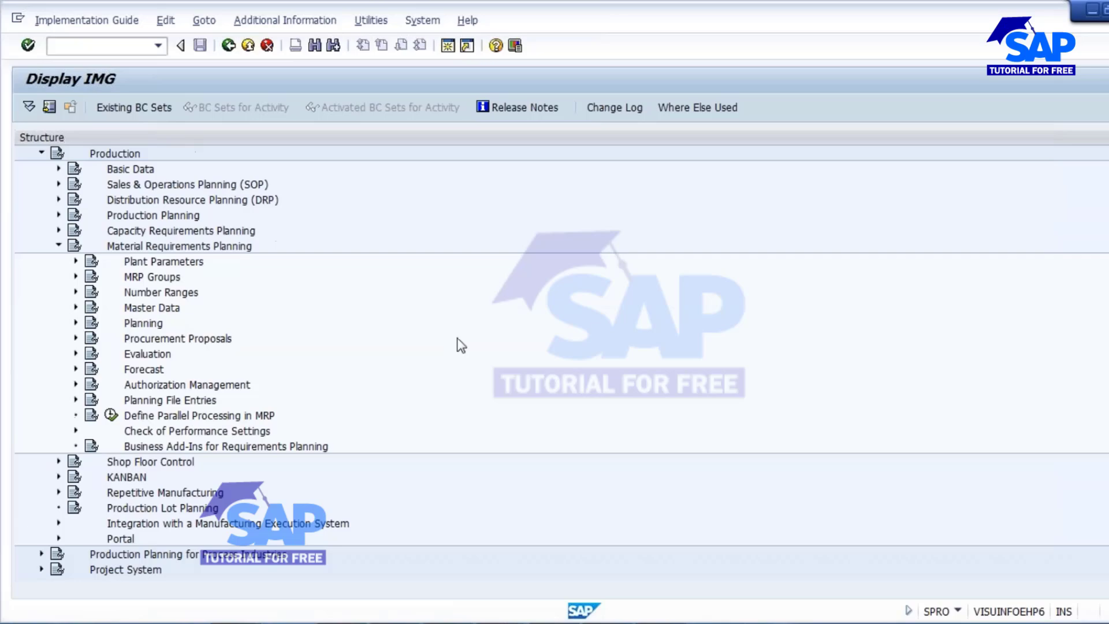
pyautogui.click(76, 354)
pyautogui.scroll(-3, 543, 397)
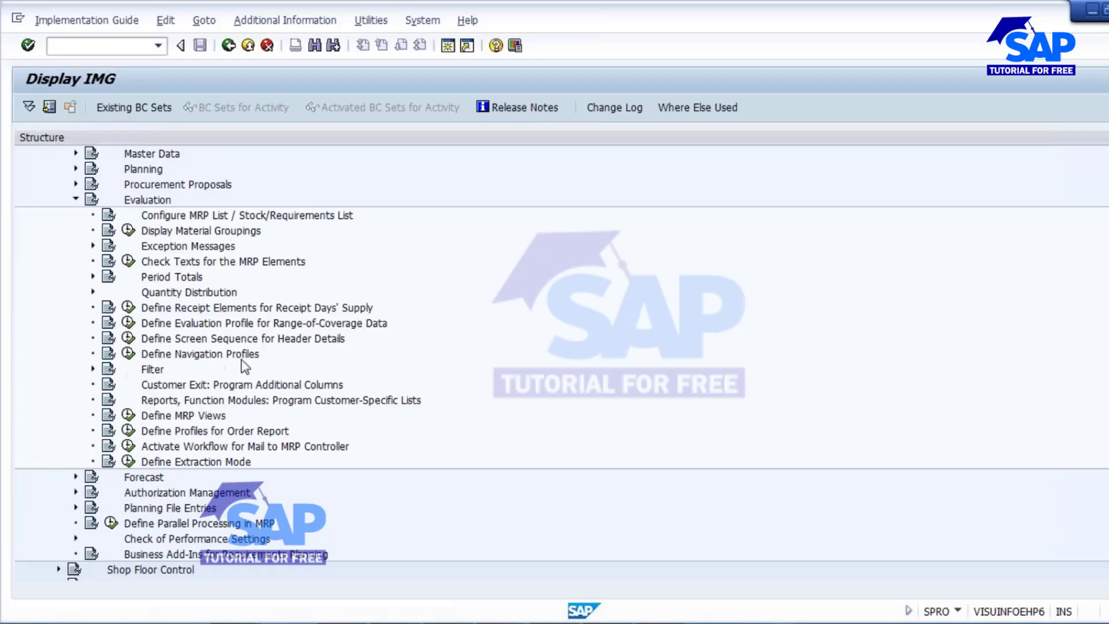
pyautogui.click(128, 353)
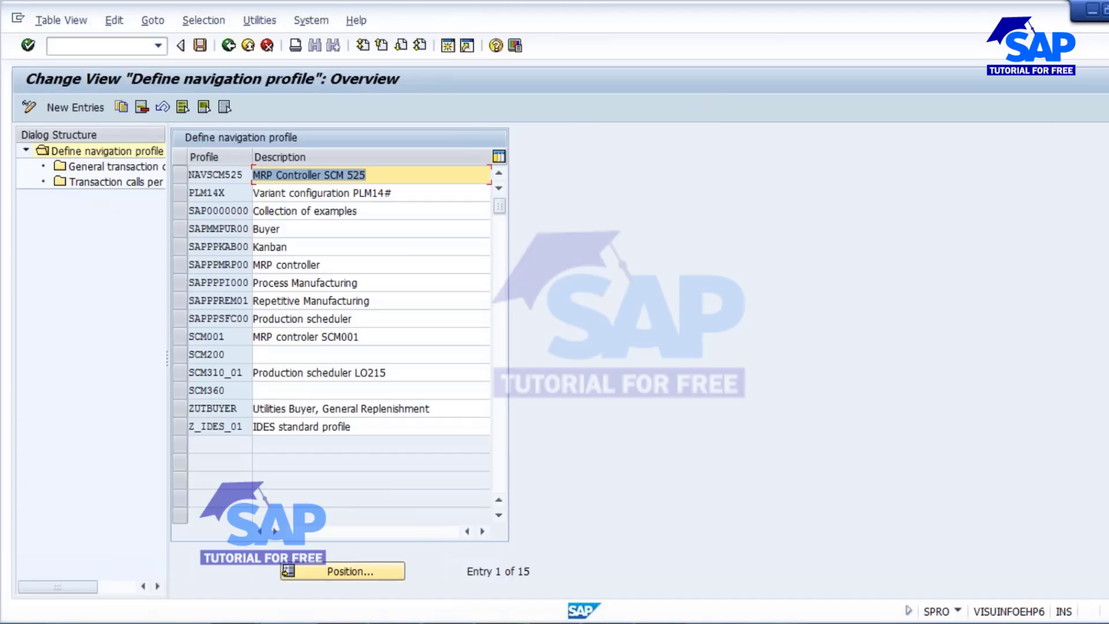
# Step: Select navigation profile SAPPPMRP00 (MRP controller) and display its general transaction calls
pyautogui.moveTo(190, 266); pyautogui.dragTo(347, 265)
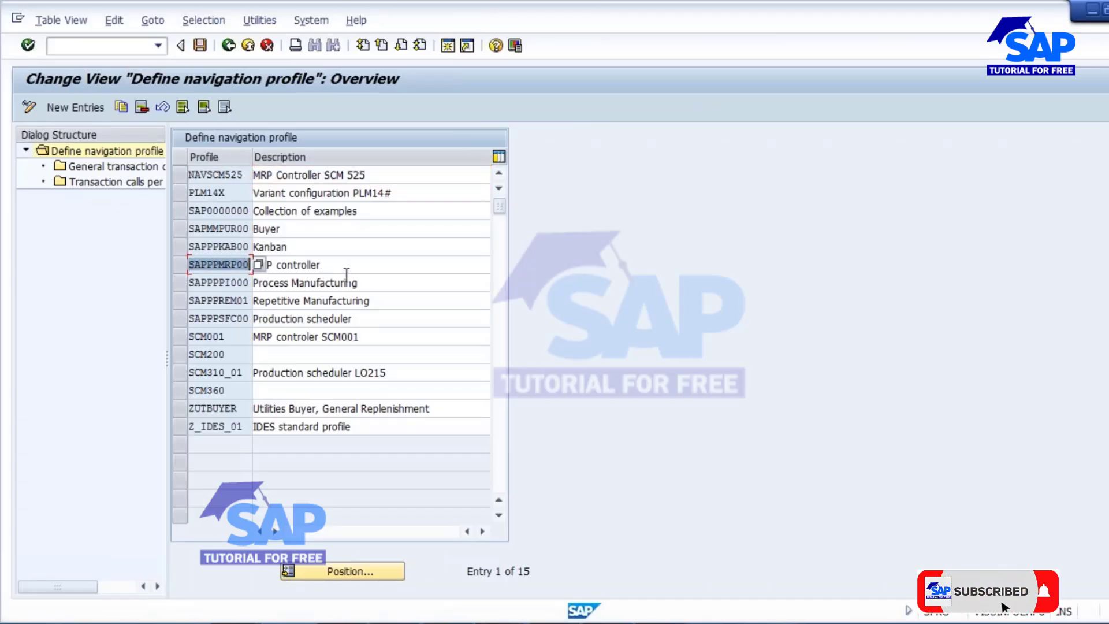
pyautogui.click(182, 266)
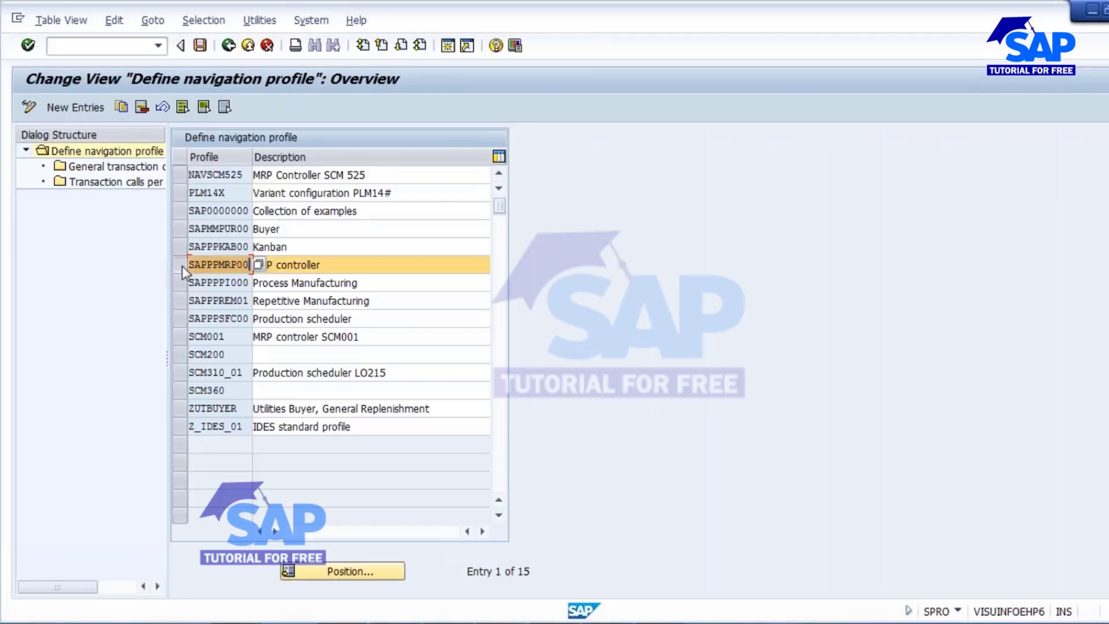
pyautogui.doubleClick(93, 174)
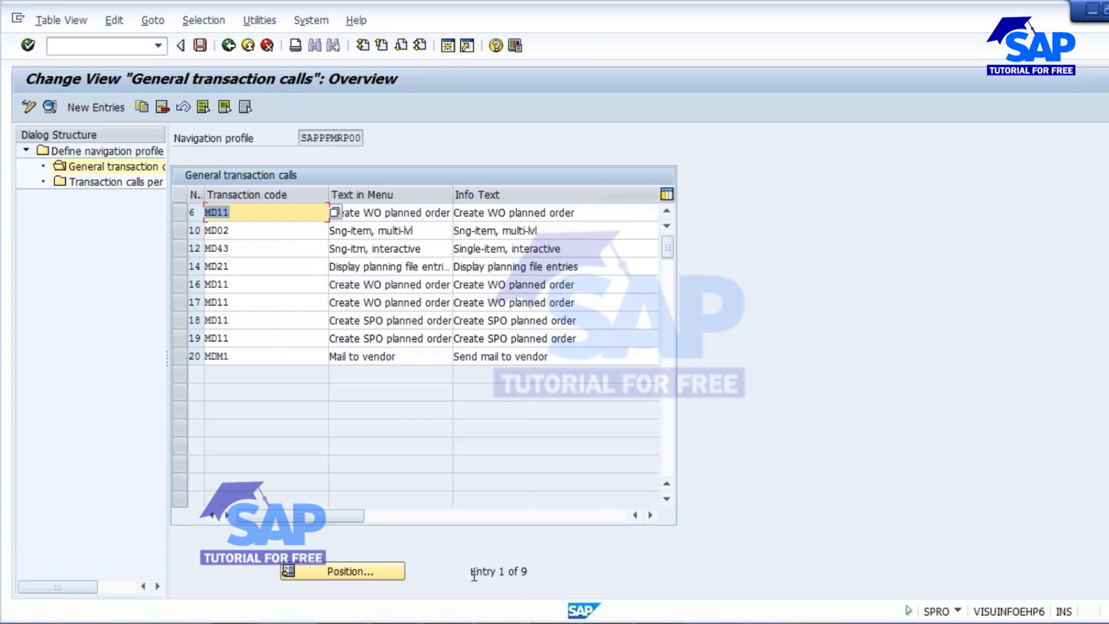
# Step: Look through the profile's general transaction calls, from MD02 to MDM1, and mark the first five entries
pyautogui.moveTo(470, 571); pyautogui.dragTo(525, 572)
pyautogui.click(245, 230)
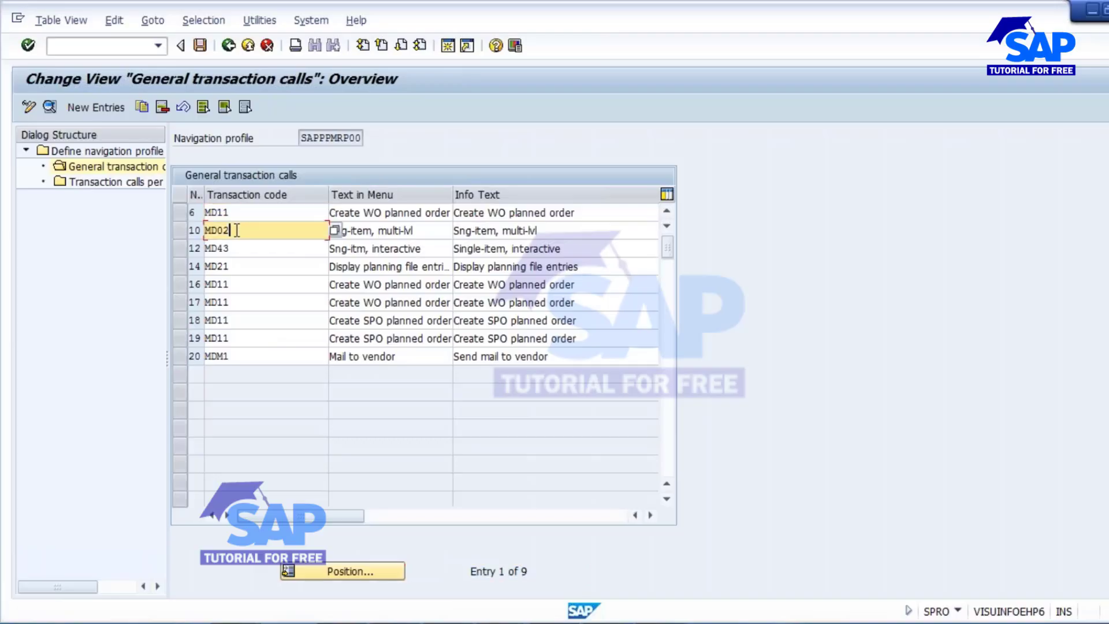
pyautogui.click(233, 265)
pyautogui.click(234, 284)
pyautogui.click(238, 322)
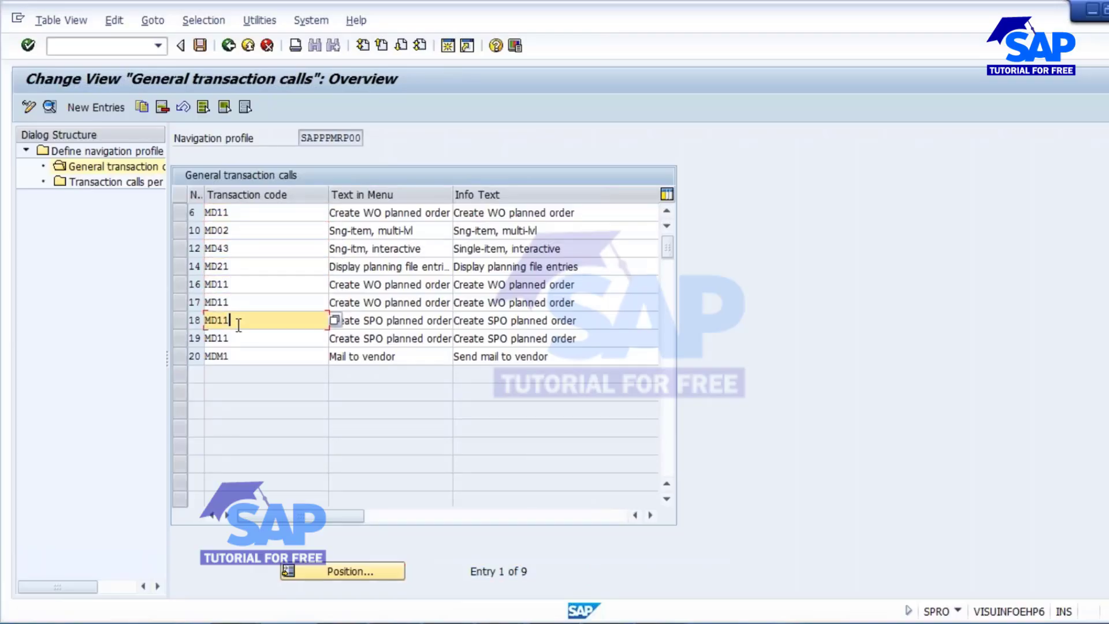
pyautogui.click(247, 355)
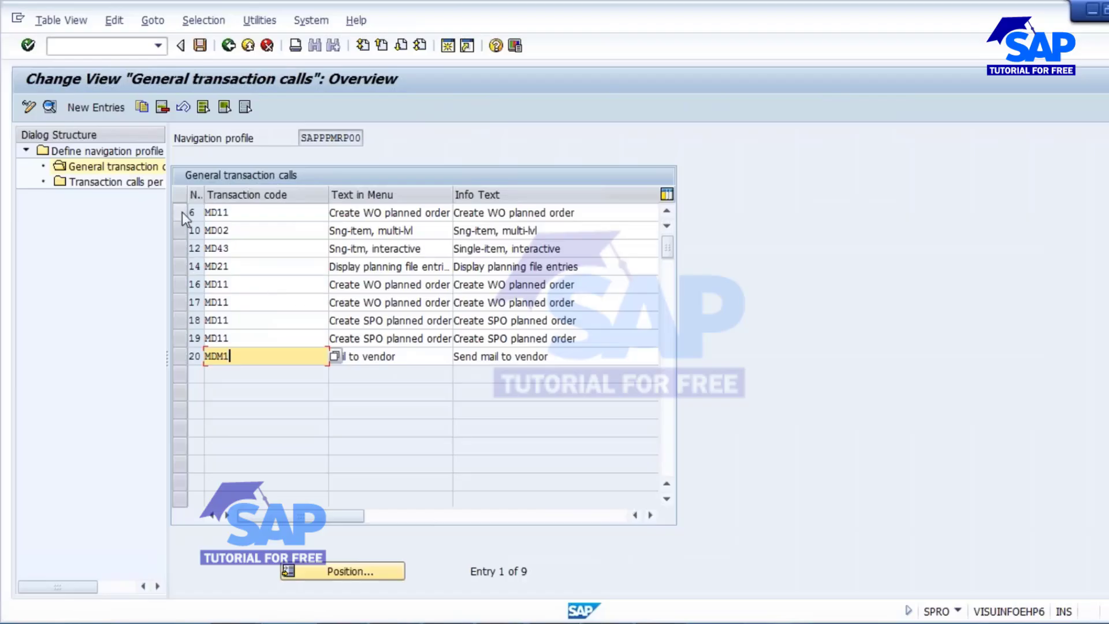
pyautogui.moveTo(182, 213); pyautogui.dragTo(177, 285)
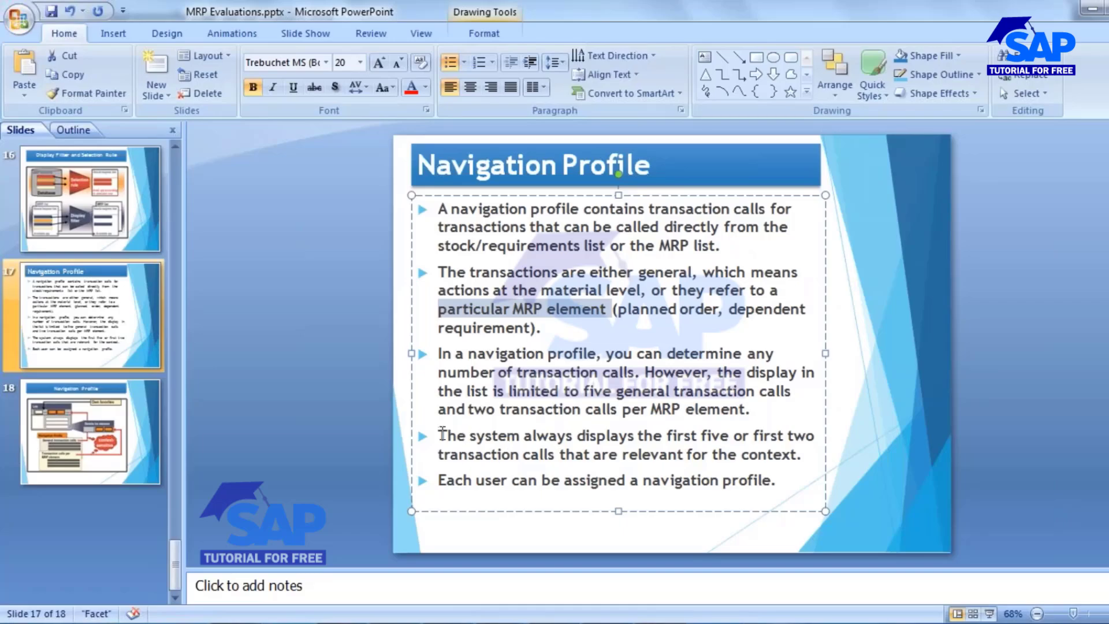
# Step: Highlight the PowerPoint bullet on the first five or two displayed calls, then switch back to the SAP general transaction calls
pyautogui.moveTo(441, 433); pyautogui.dragTo(770, 440)
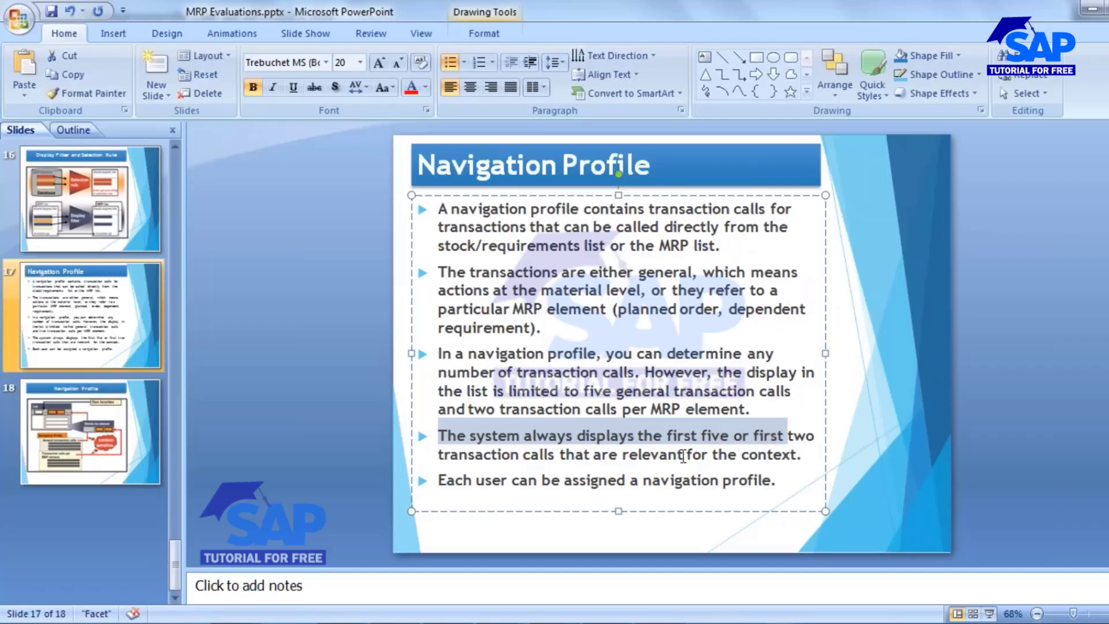
pyautogui.click(763, 459)
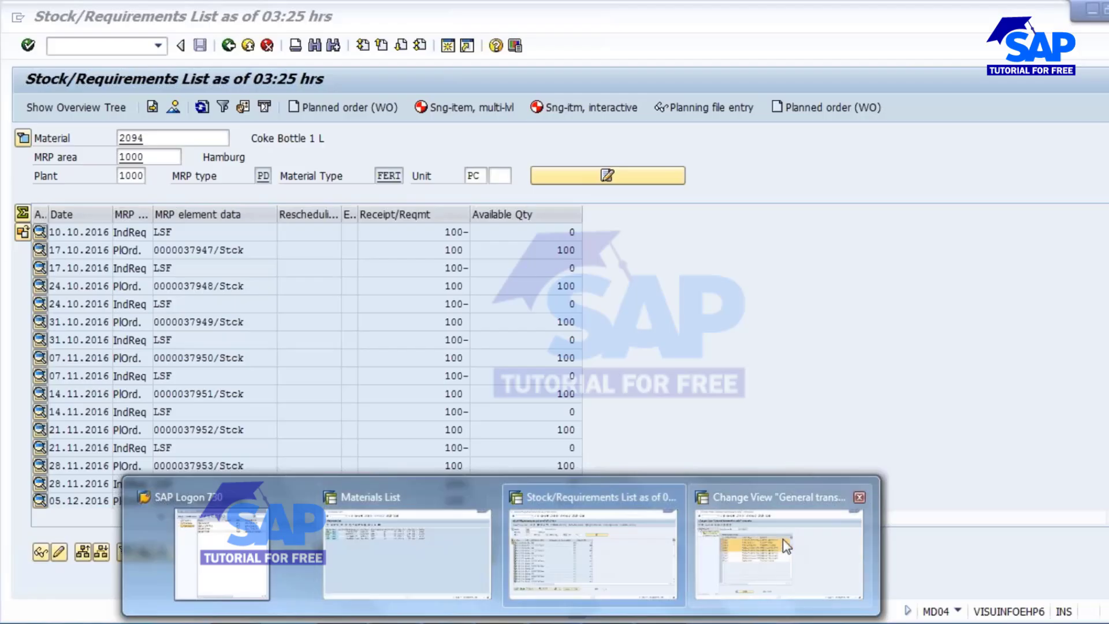
pyautogui.click(780, 549)
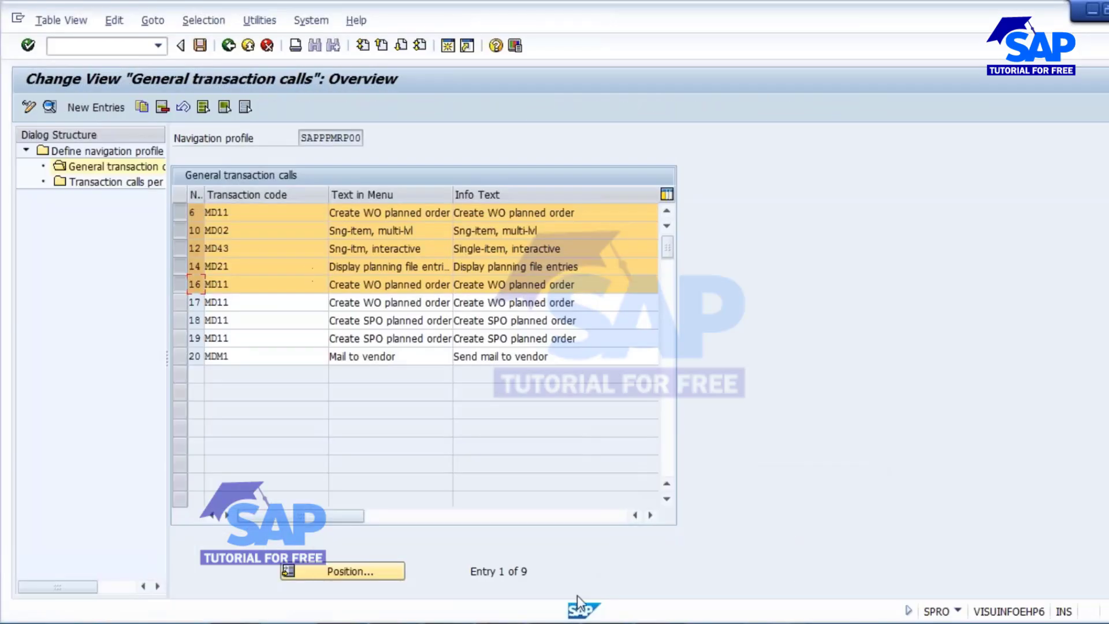
# Step: Point out the first five transaction codes of the profile in turn: MD11, MD02, MD43, MD21 and MD11
pyautogui.doubleClick(241, 213)
pyautogui.doubleClick(240, 232)
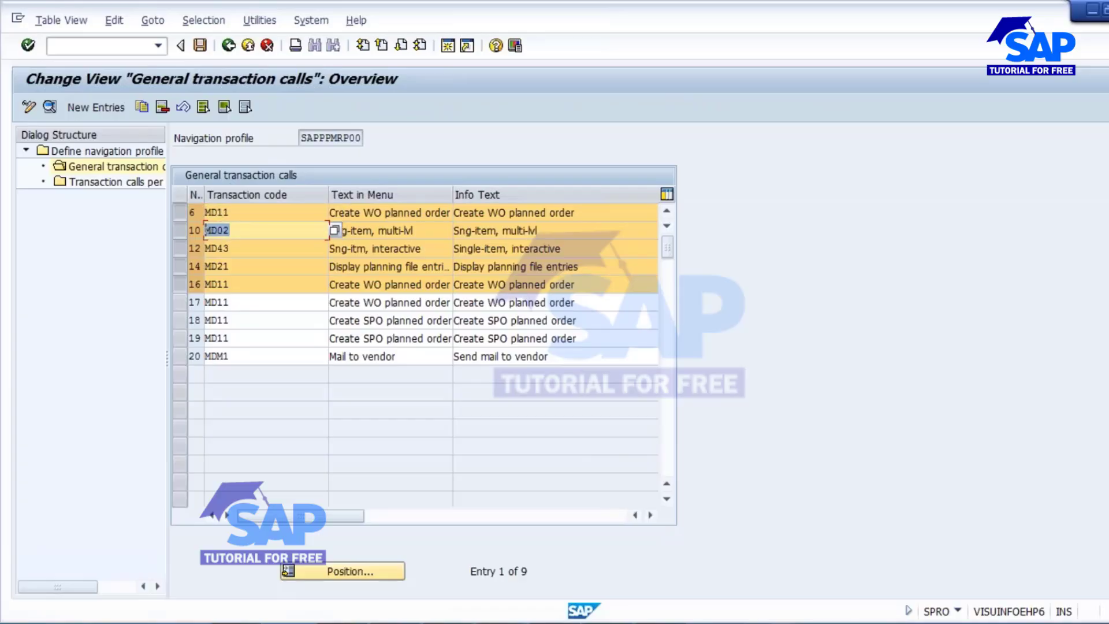
pyautogui.doubleClick(234, 247)
pyautogui.doubleClick(236, 267)
pyautogui.click(237, 285)
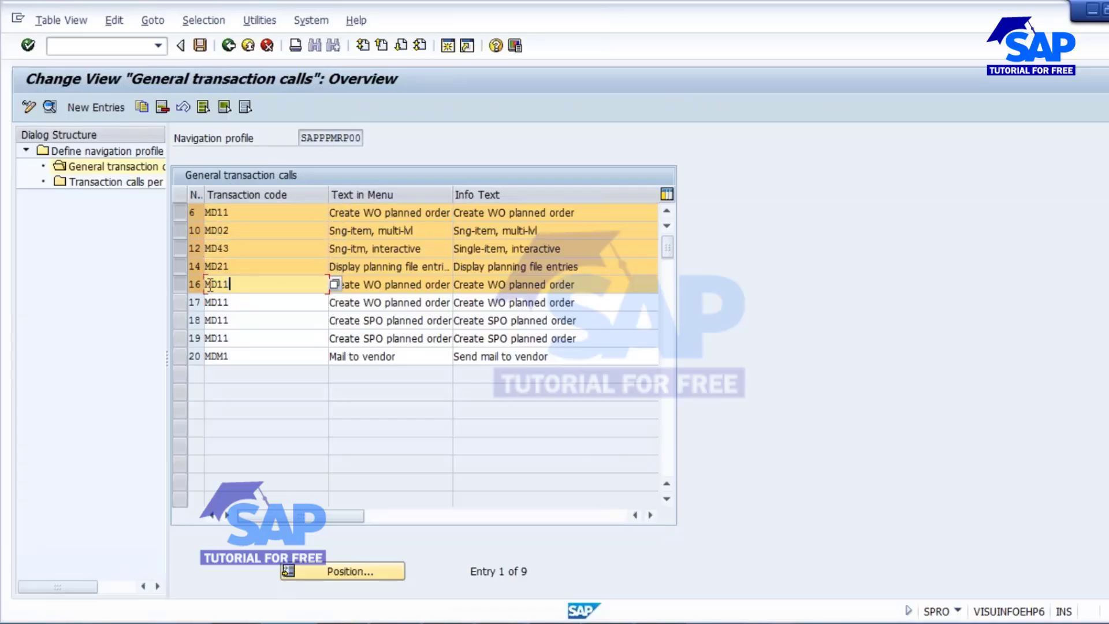
pyautogui.doubleClick(209, 285)
# Step: Unmark the first five general transaction calls, numbers 6, 10, 12, 14 and 16
pyautogui.click(179, 214)
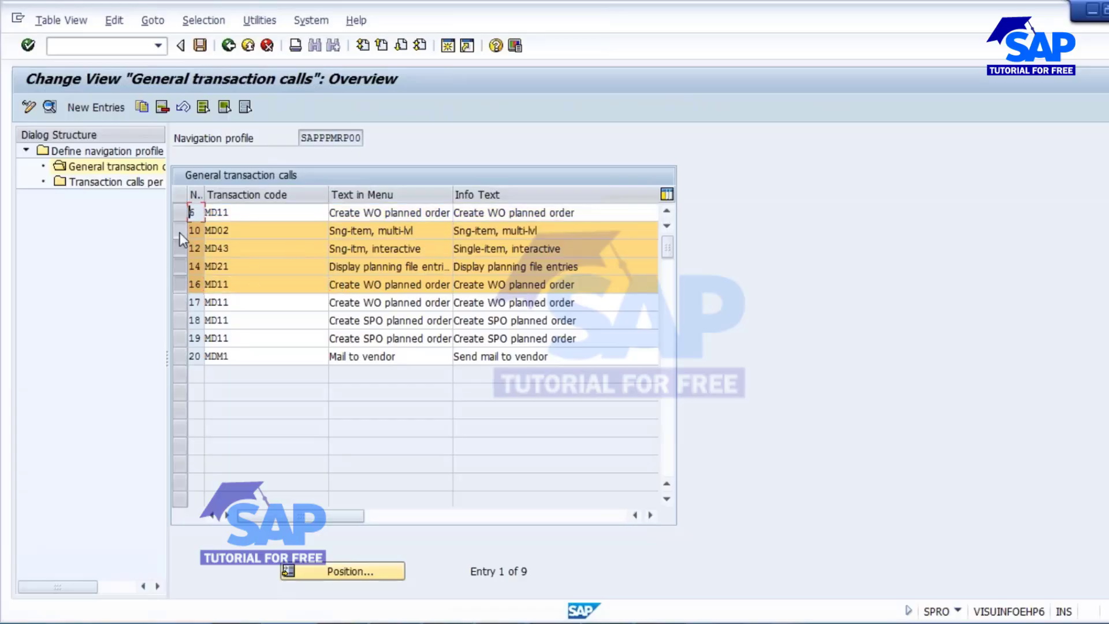
pyautogui.click(179, 231)
pyautogui.click(180, 247)
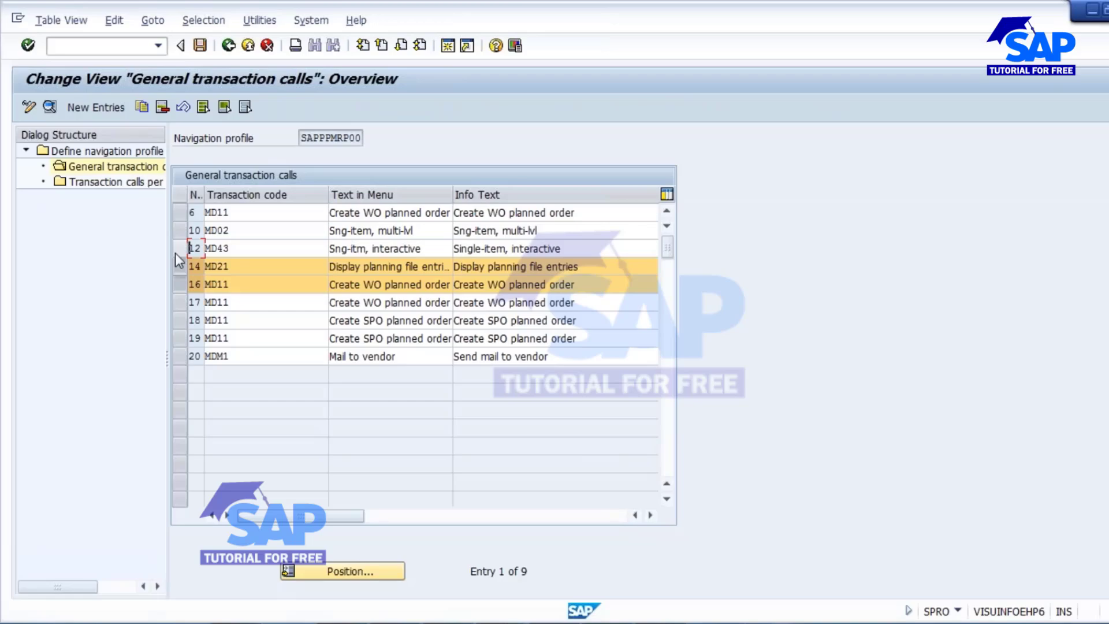
pyautogui.click(179, 266)
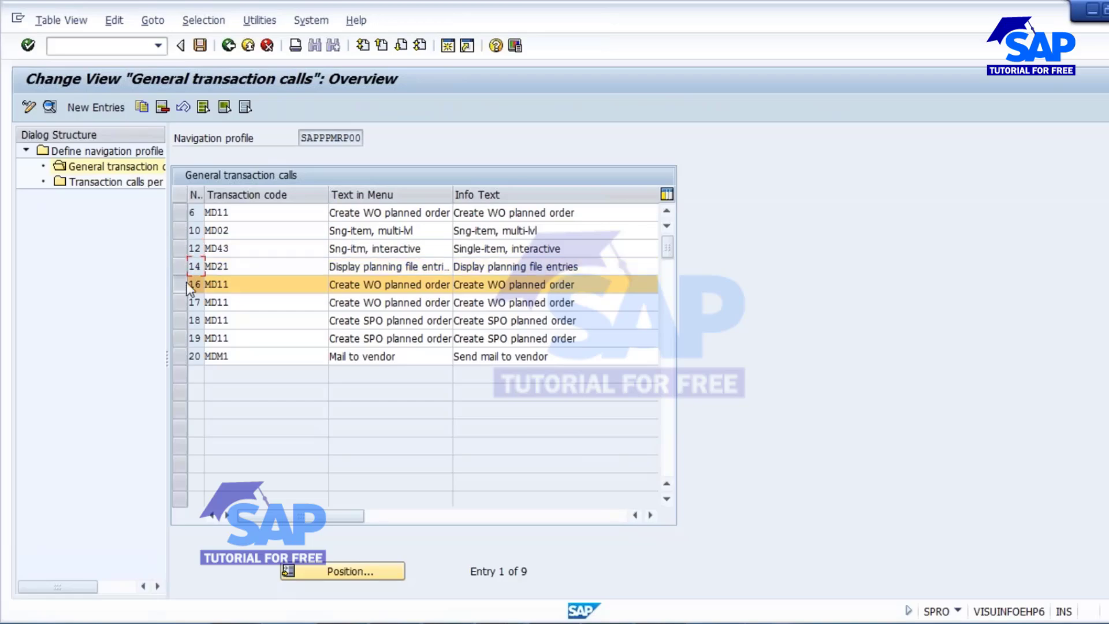
pyautogui.click(180, 284)
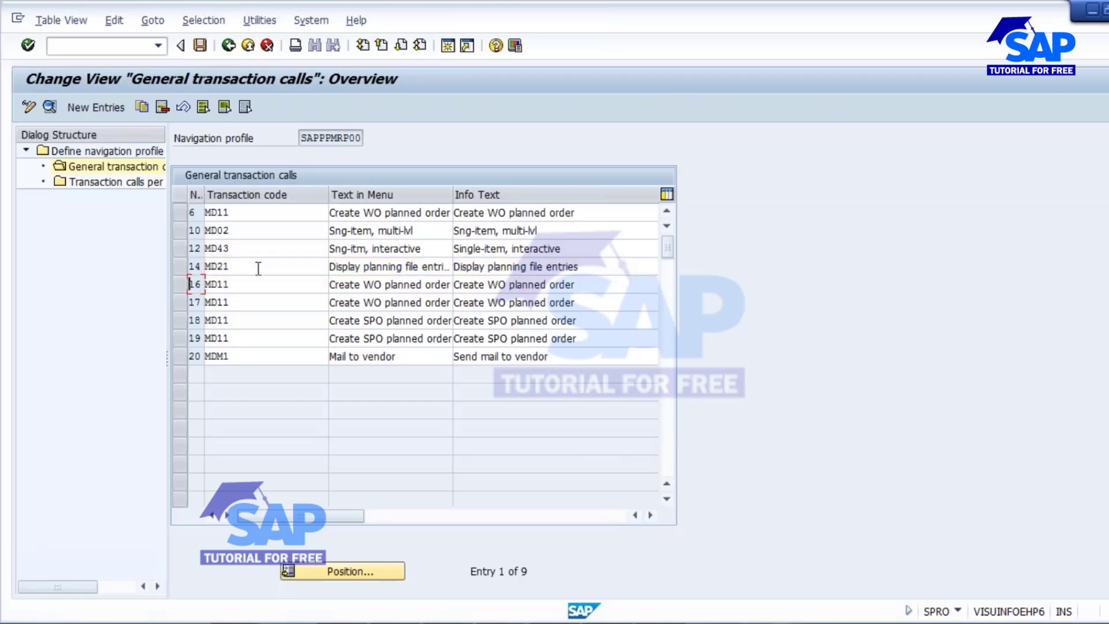
# Step: Open the profile's transaction calls per MRP element and look up element FE, Production order, in the list of possible MRP elements
pyautogui.doubleClick(106, 183)
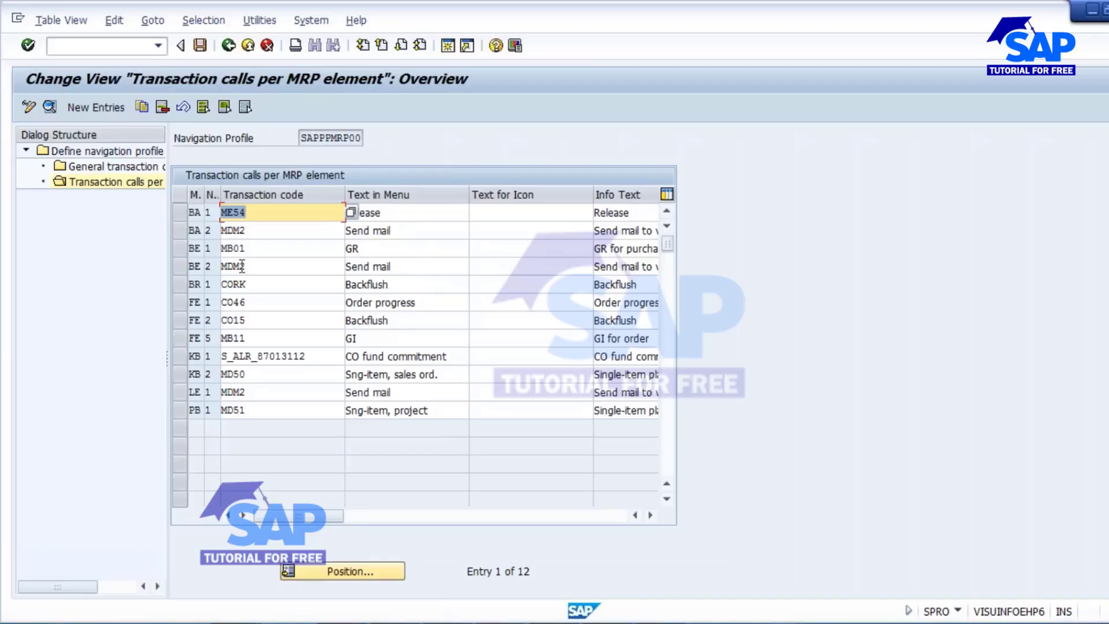
pyautogui.click(195, 302)
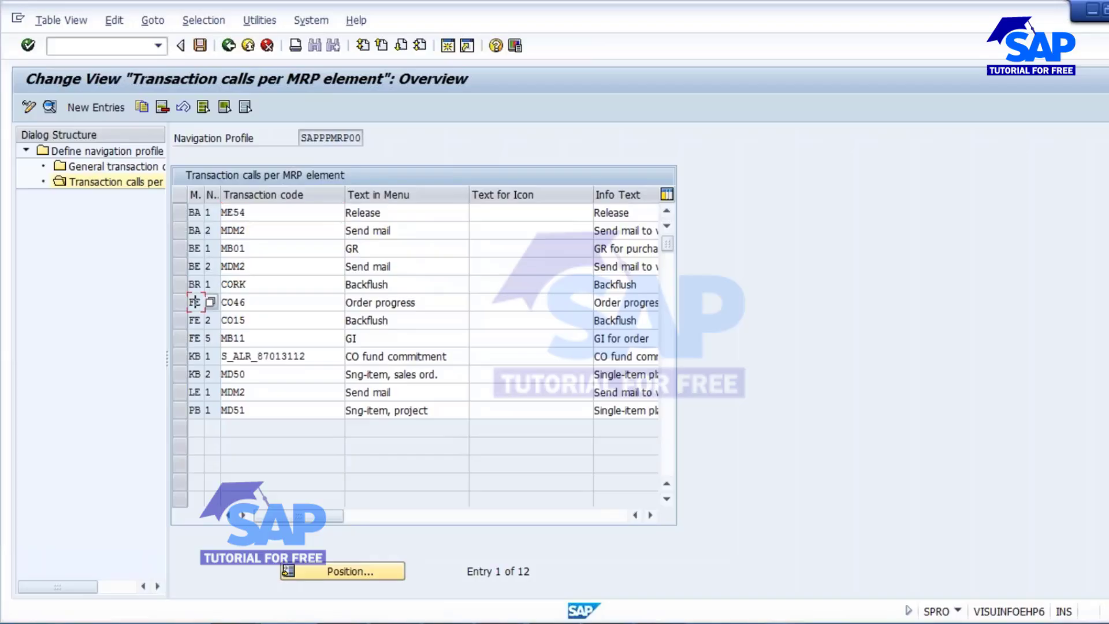
pyautogui.click(210, 302)
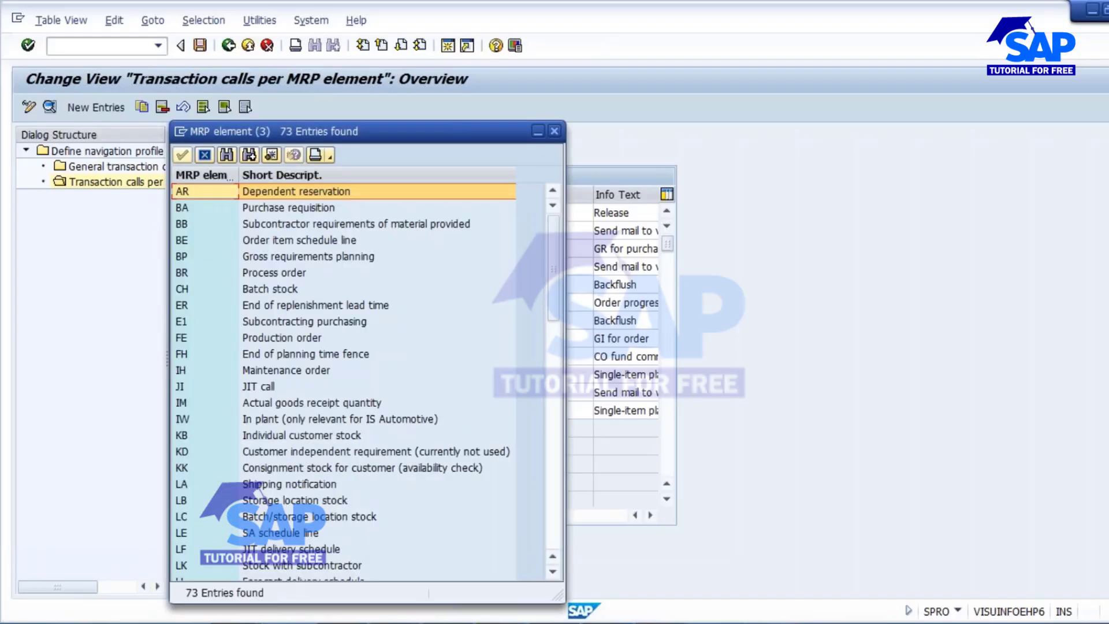
pyautogui.click(266, 339)
pyautogui.click(554, 133)
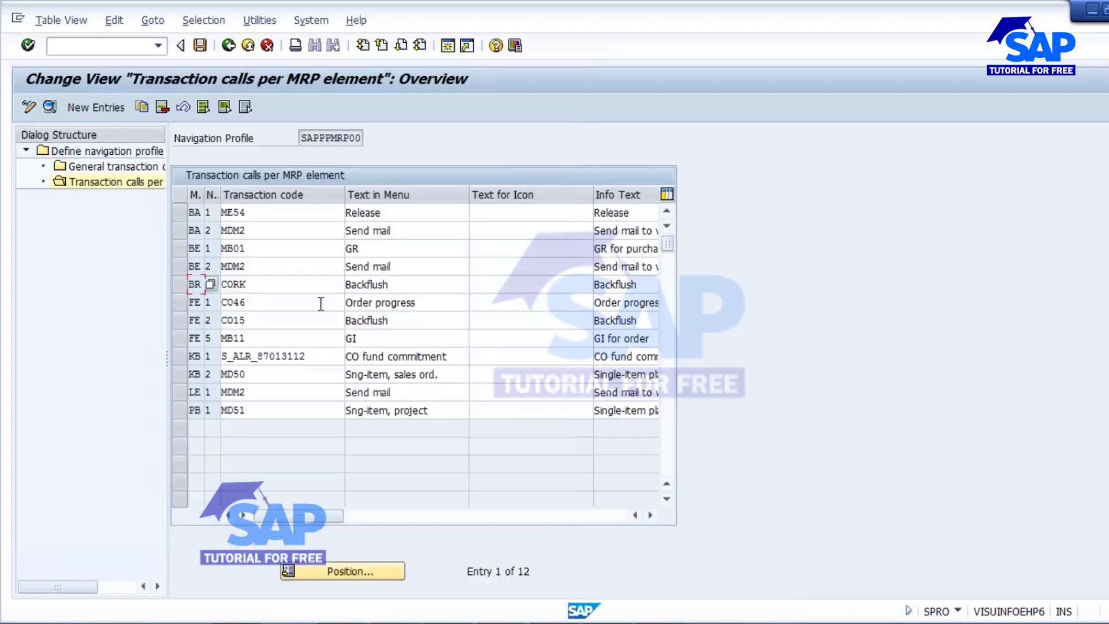
pyautogui.click(210, 303)
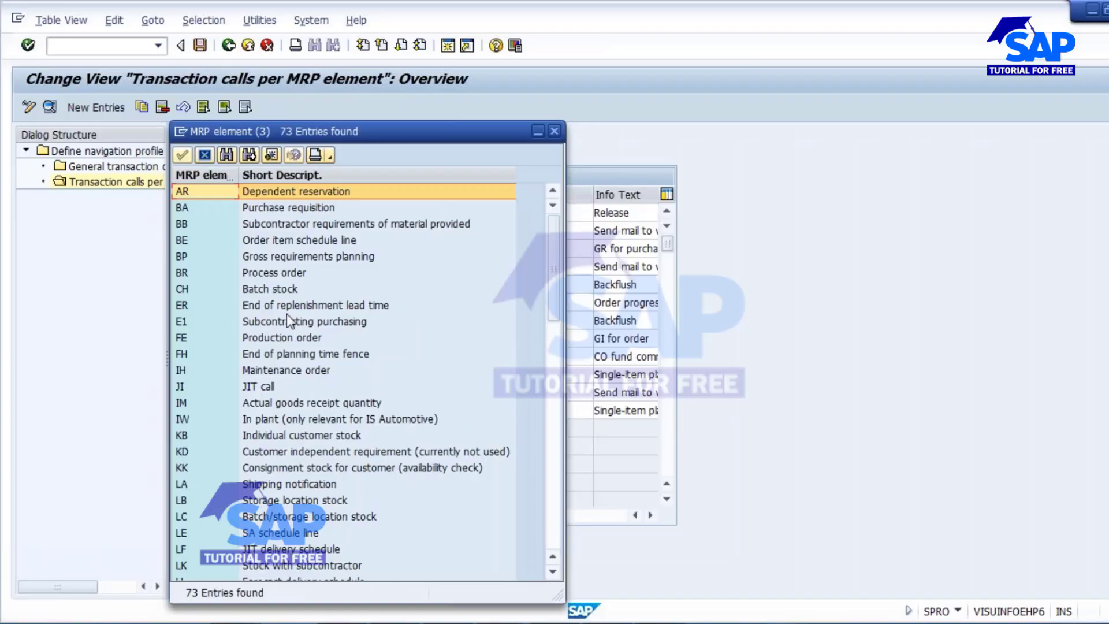
pyautogui.click(284, 340)
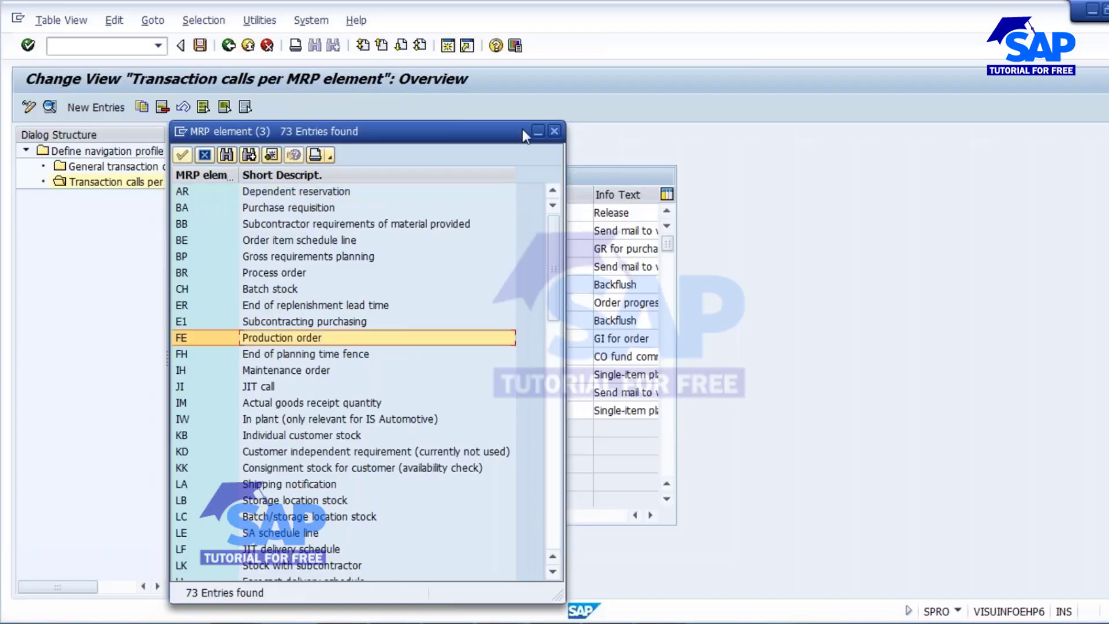
pyautogui.click(553, 131)
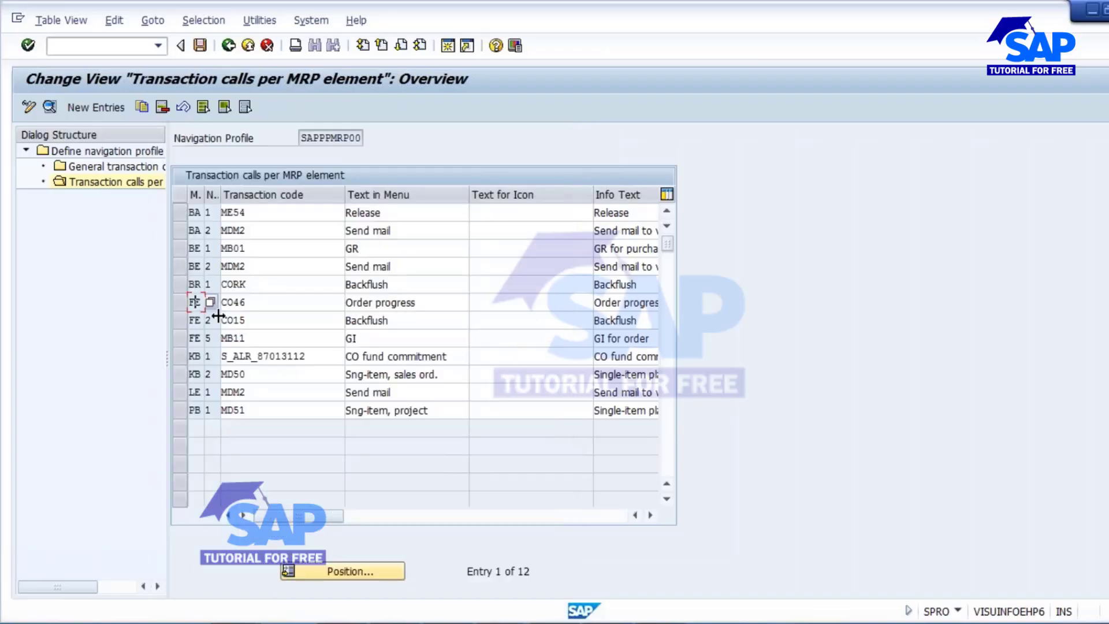
# Step: Mark the three transaction calls for MRP element FE: CO46, CO15 and MB11
pyautogui.click(180, 302)
pyautogui.click(179, 321)
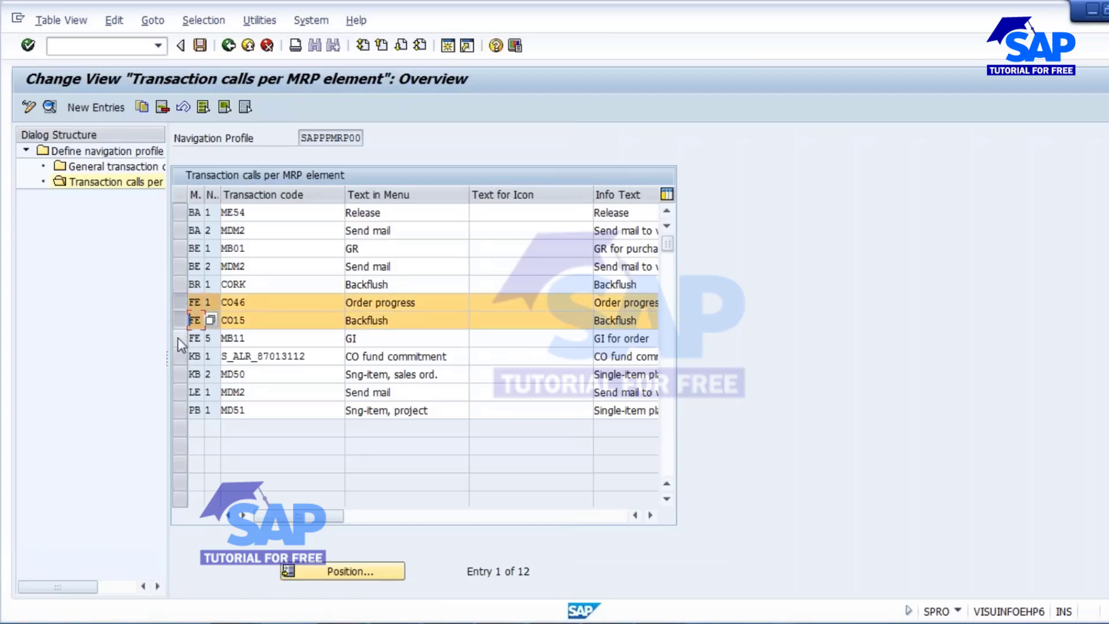
pyautogui.click(179, 338)
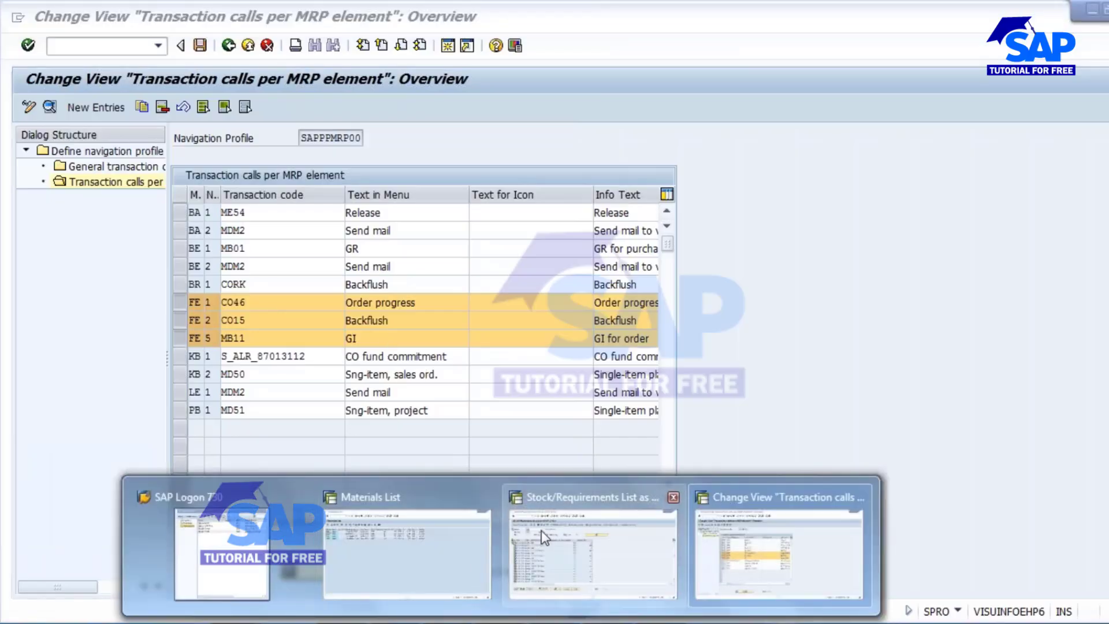
# Step: Switch to the stock/requirements list of material 2094 and show the additional data of the production order dated 08.09.2016
pyautogui.click(542, 530)
pyautogui.scroll(4, 312, 367)
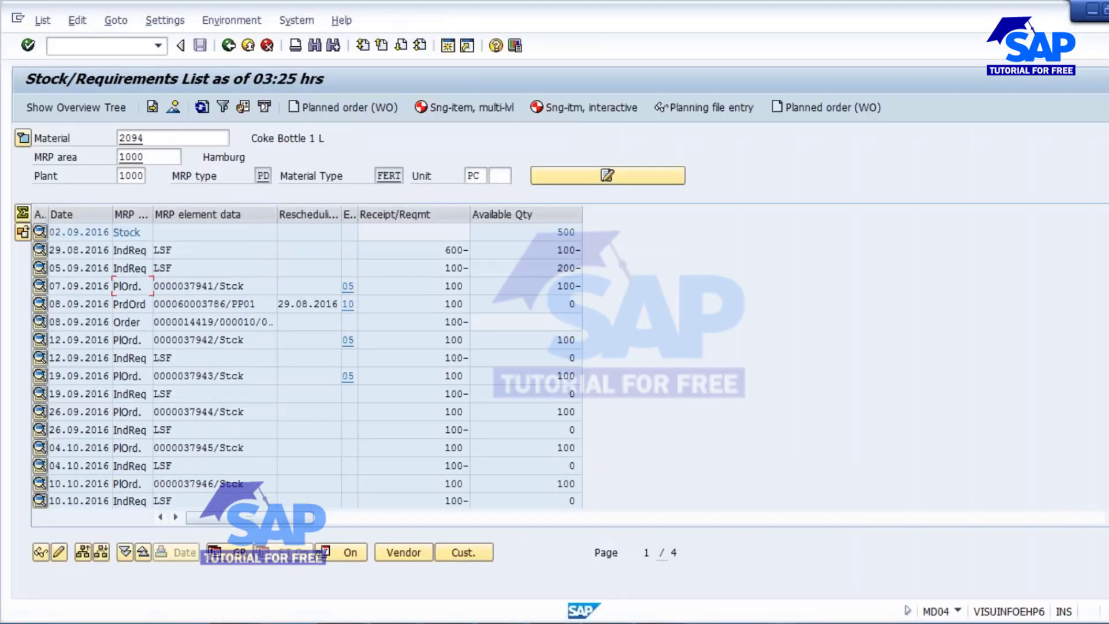
pyautogui.doubleClick(203, 304)
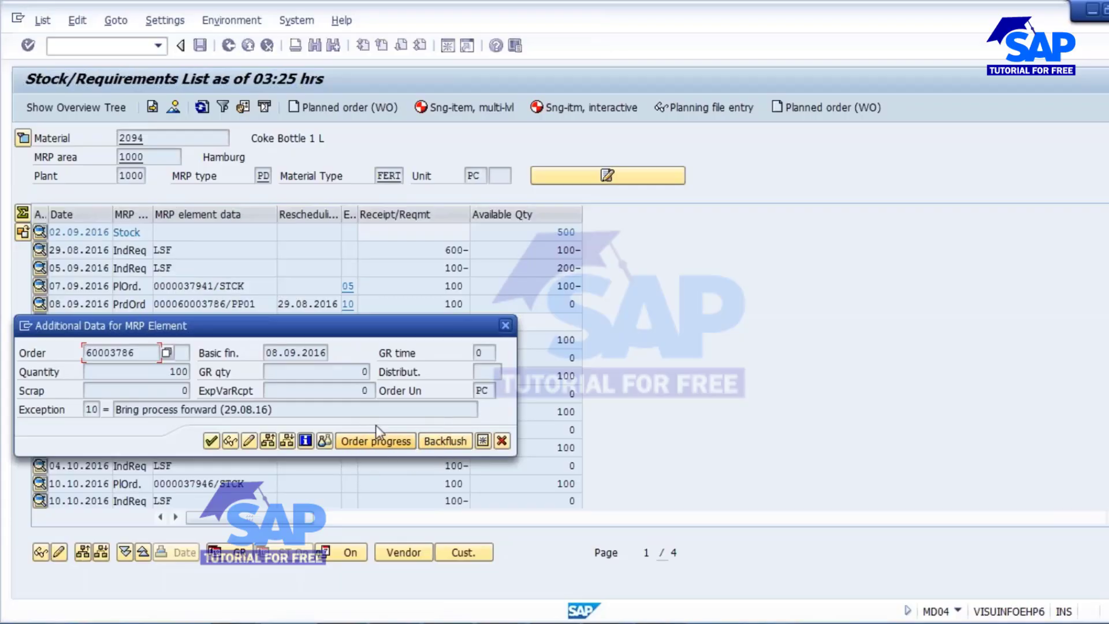
# Step: Return to the transaction calls per MRP element and point out the FE calls Order progress and Backflush, keeping MB11 marked
pyautogui.hotkey('alt', 'Tab')
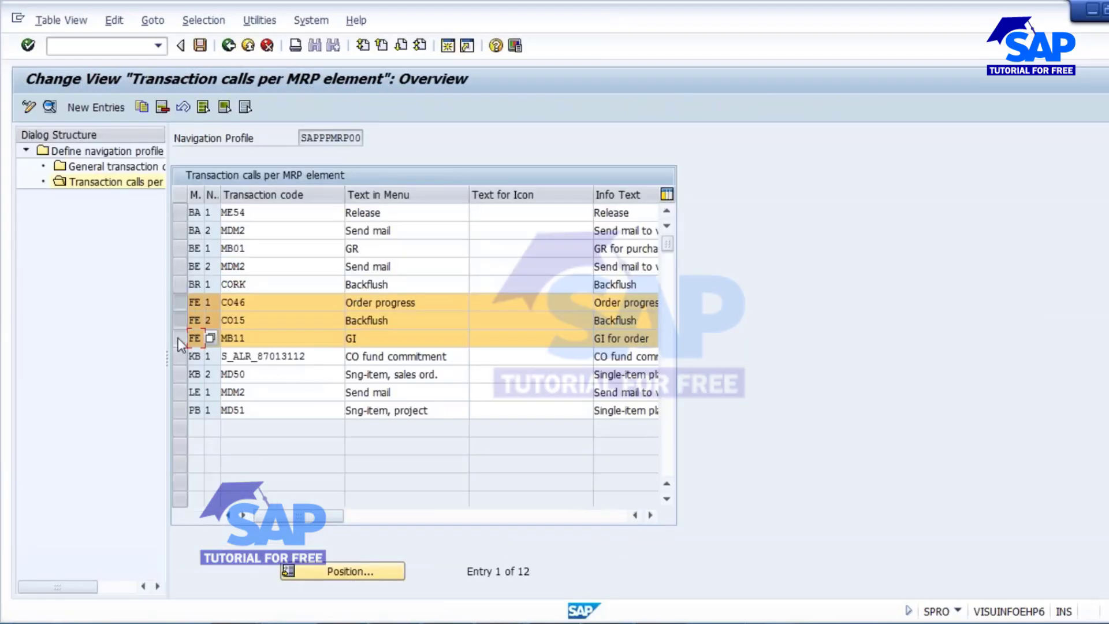
pyautogui.click(180, 338)
pyautogui.click(396, 320)
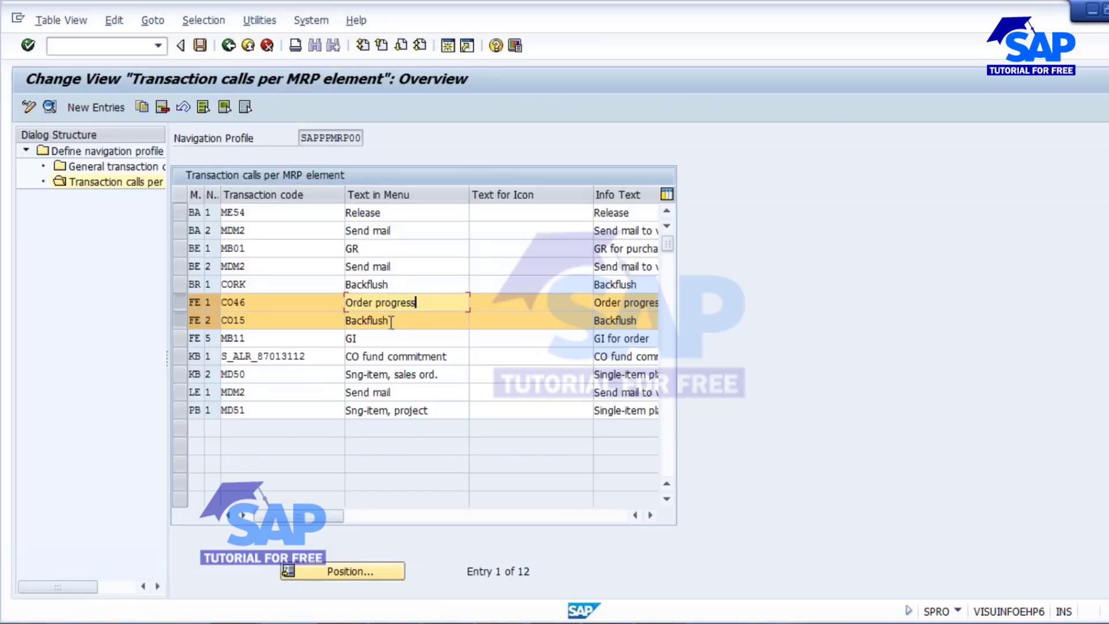
pyautogui.click(180, 338)
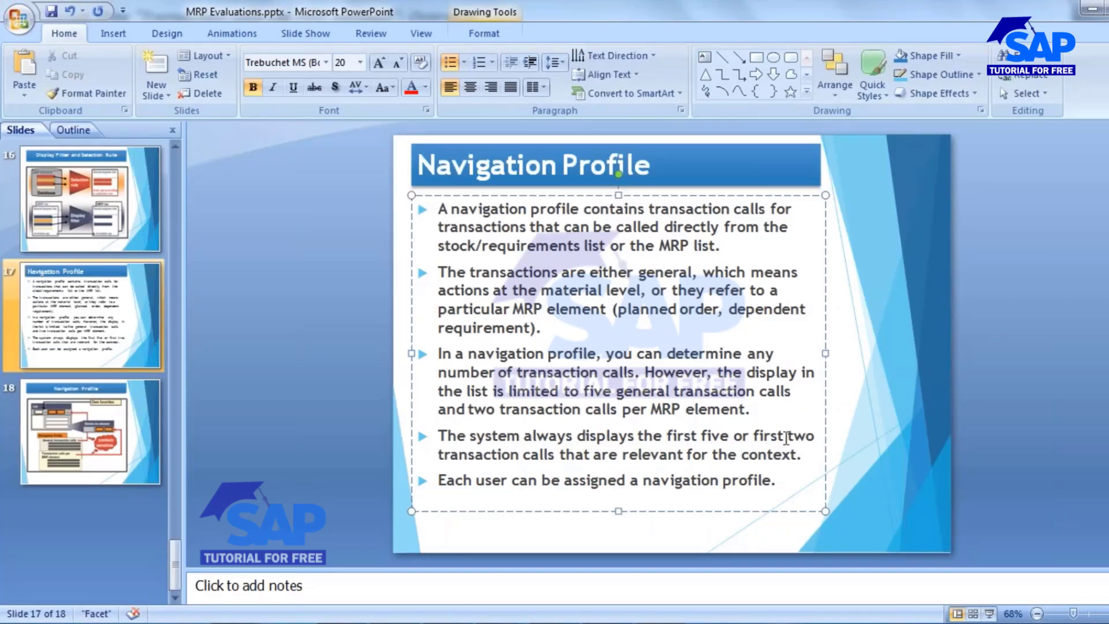
# Step: Highlight "first two transaction calls" and the bullet on assigning each user a navigation profile on the PowerPoint slide
pyautogui.moveTo(753, 436); pyautogui.dragTo(818, 437)
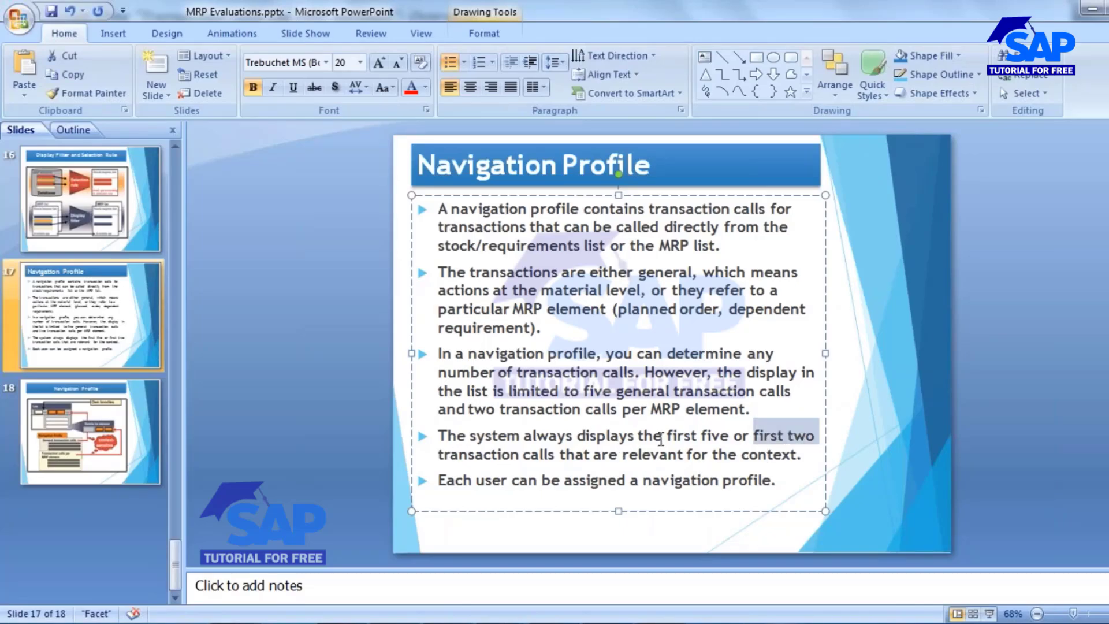
pyautogui.moveTo(661, 439); pyautogui.dragTo(806, 440)
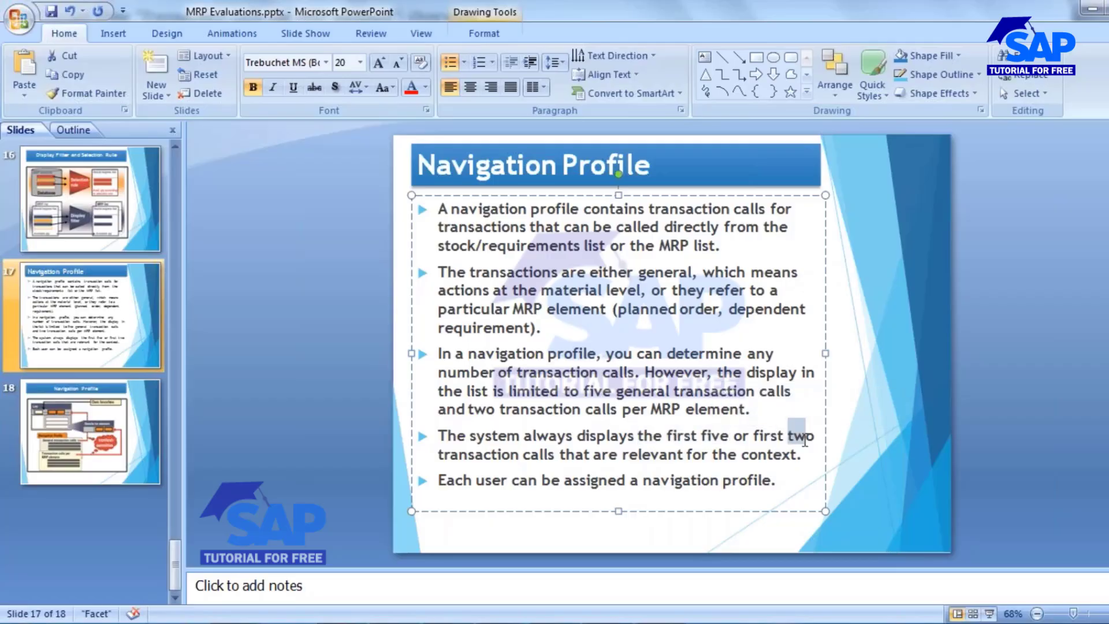
pyautogui.moveTo(435, 456); pyautogui.dragTo(557, 461)
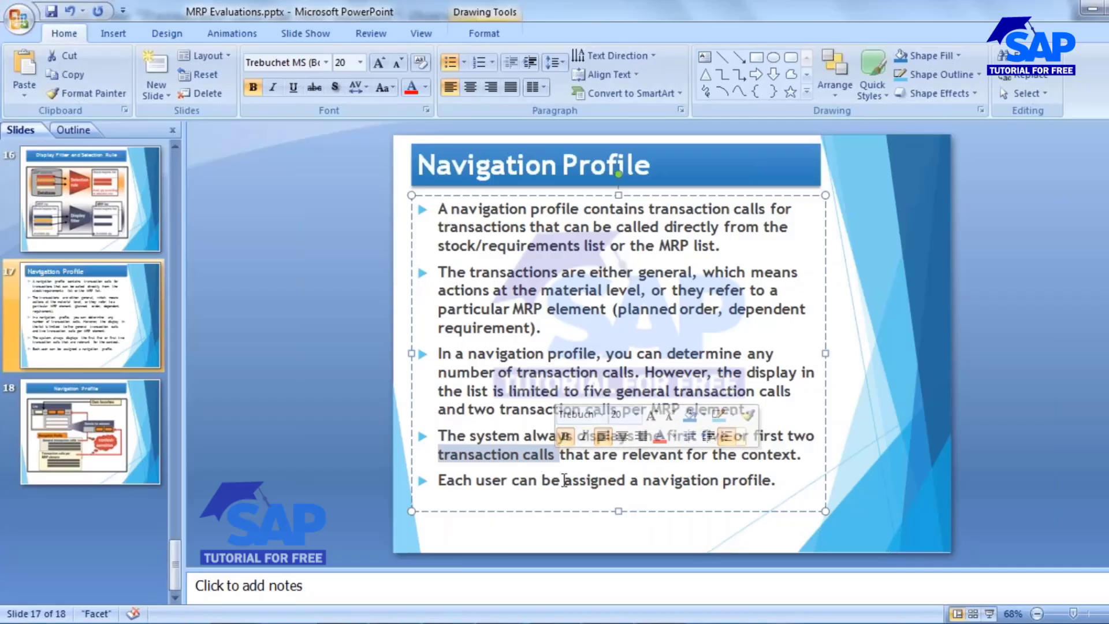
pyautogui.click(564, 482)
pyautogui.moveTo(442, 483); pyautogui.dragTo(774, 482)
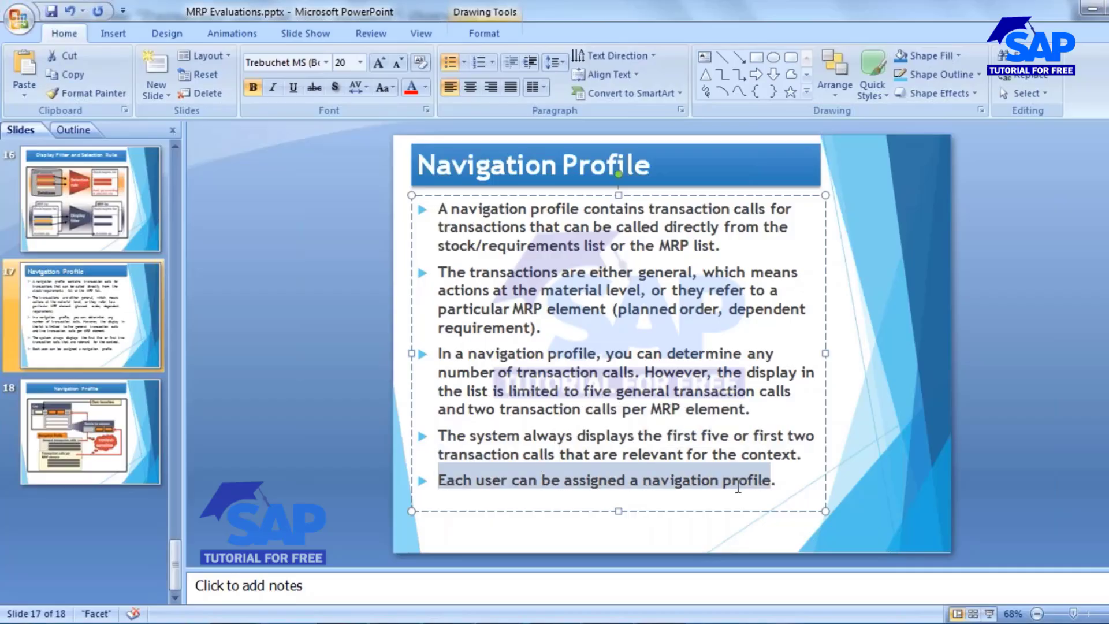
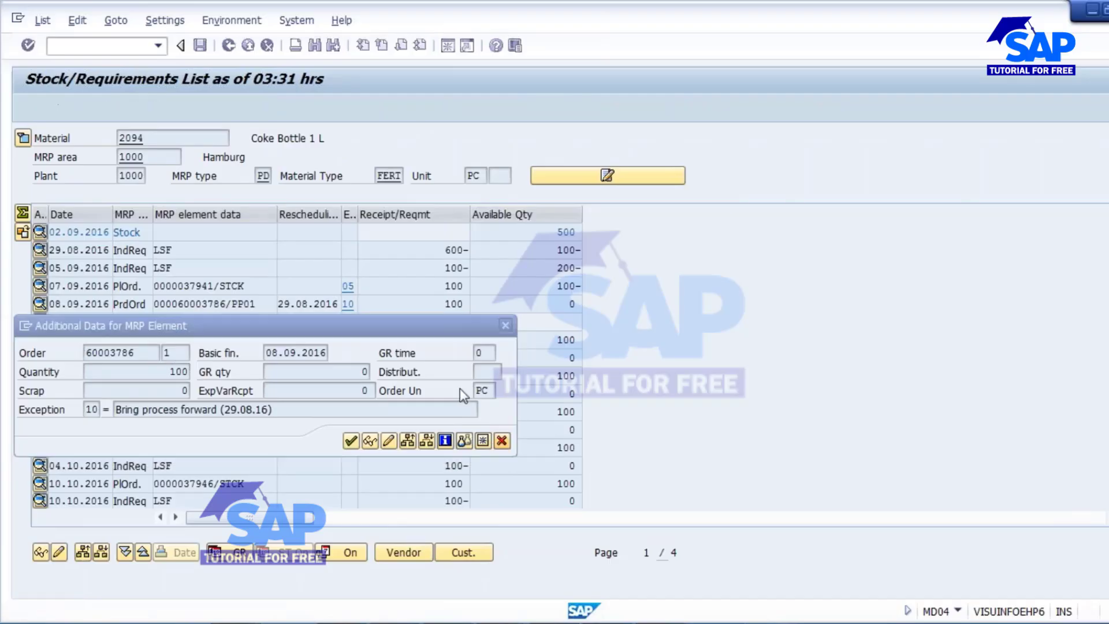
# Step: Assign navigation profile SAPPPMRP00 in the user settings of the stock/requirements list
pyautogui.click(234, 22)
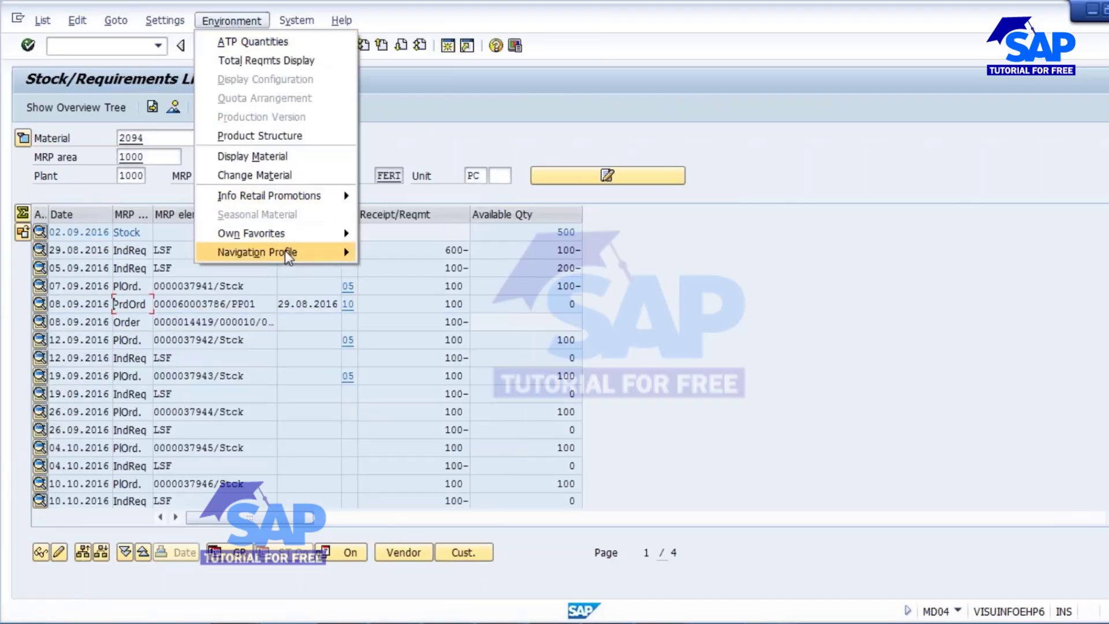
pyautogui.moveTo(285, 252)
pyautogui.click(433, 256)
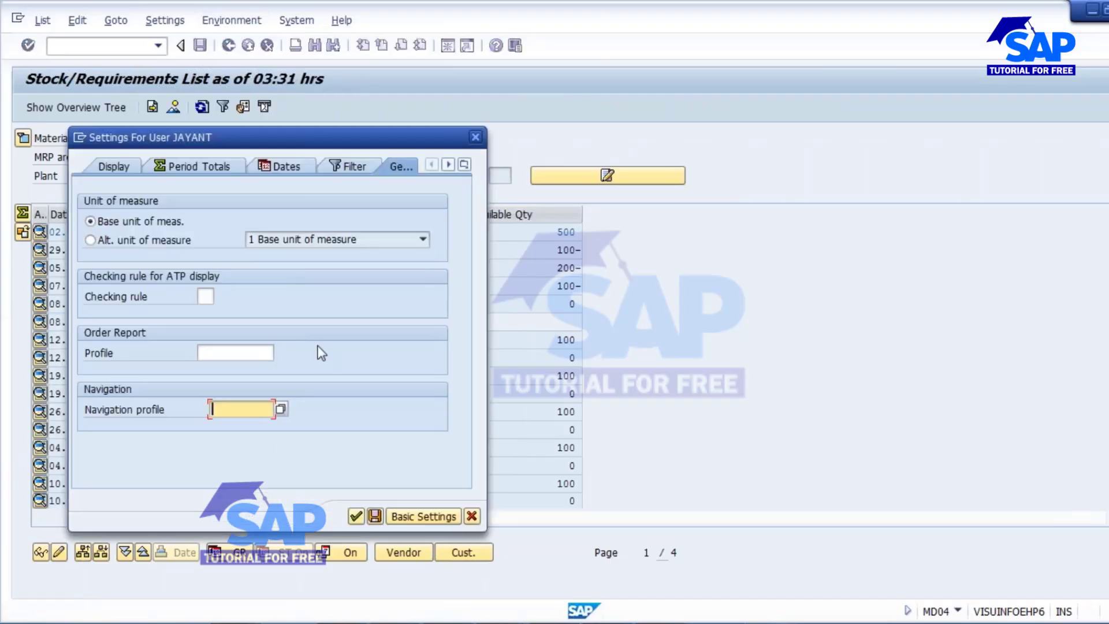
pyautogui.click(251, 424)
pyautogui.click(356, 516)
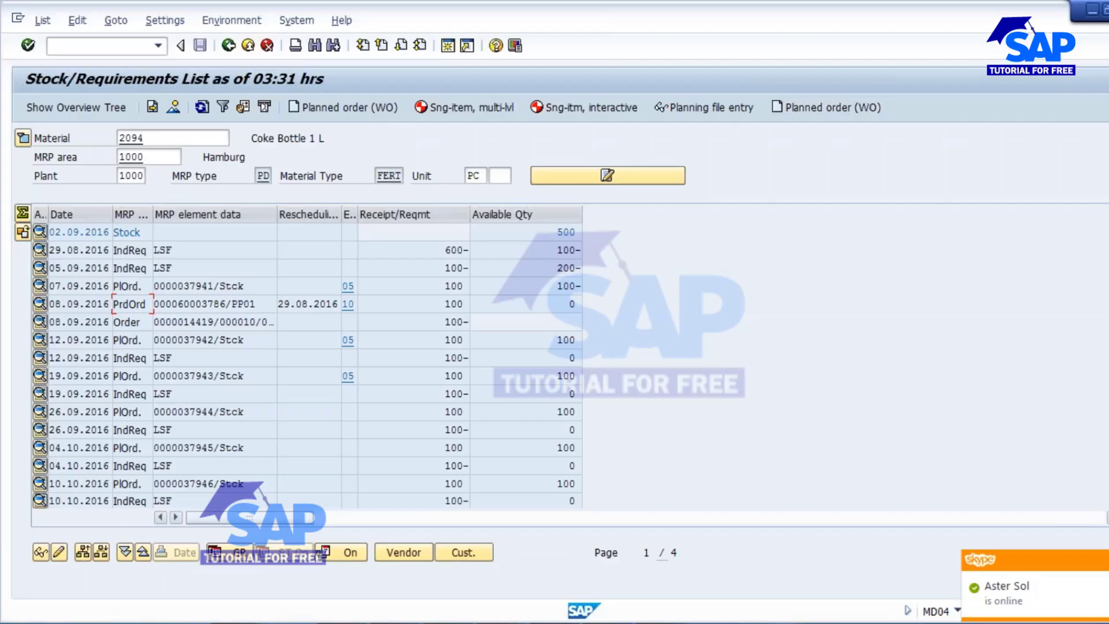
# Step: Switch to Notepad and add the line "Available Qty" below the receipt elements note
pyautogui.hotkey('alt', 'Tab')
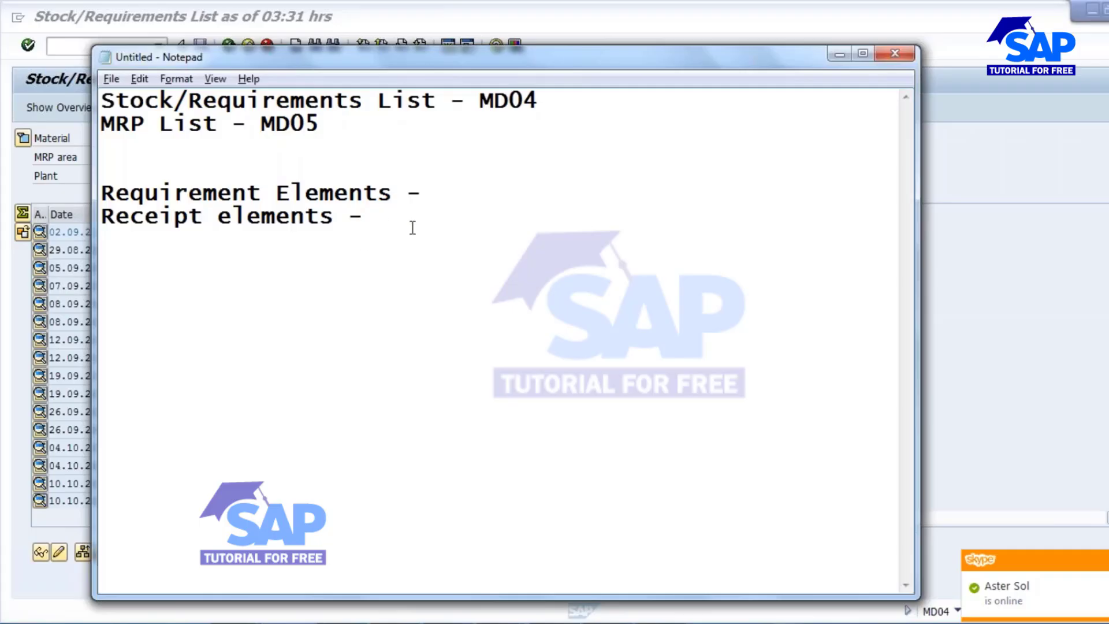
pyautogui.write('Ava')
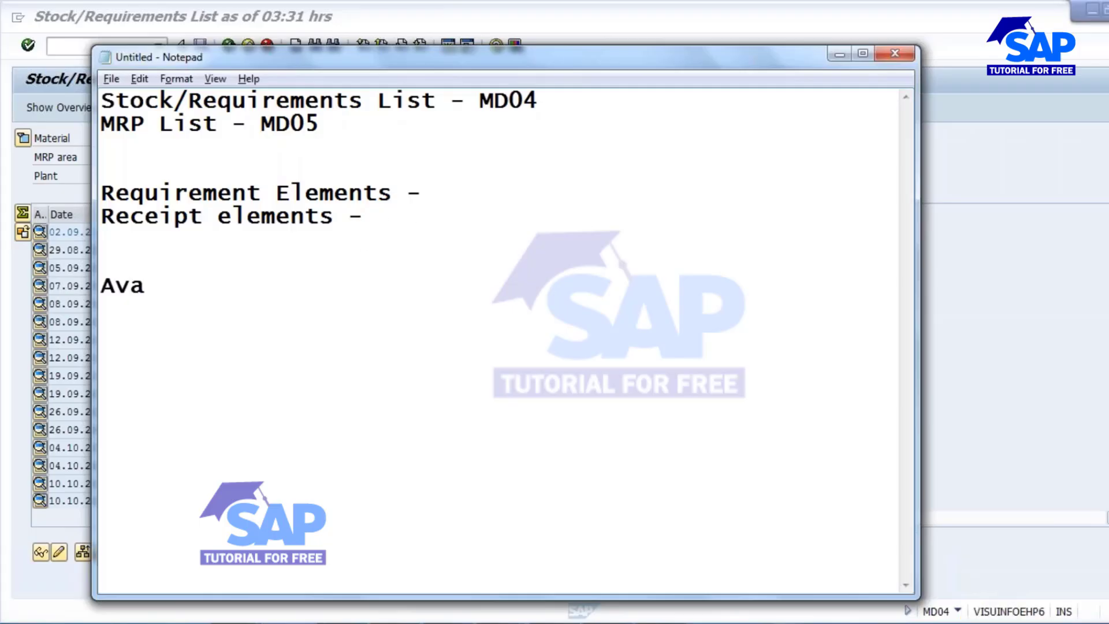
pyautogui.write('ilable Qty')
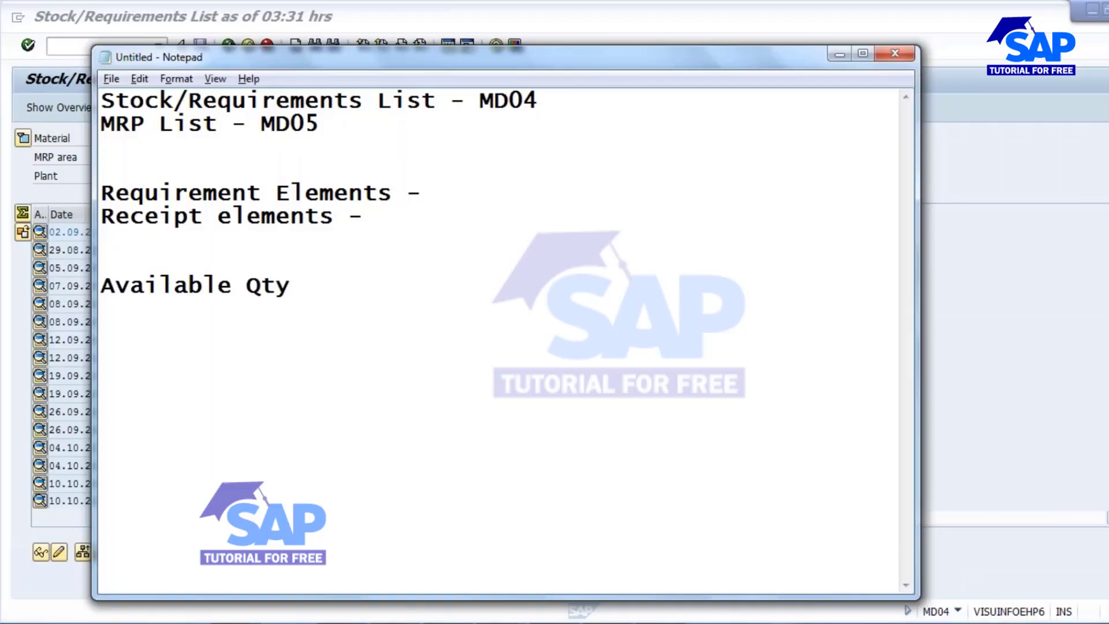
# Step: Delete the planned independent requirements of material 2094 from the 12.09.2016 requirement, save, and refresh the stock/requirements list
pyautogui.click(74, 209)
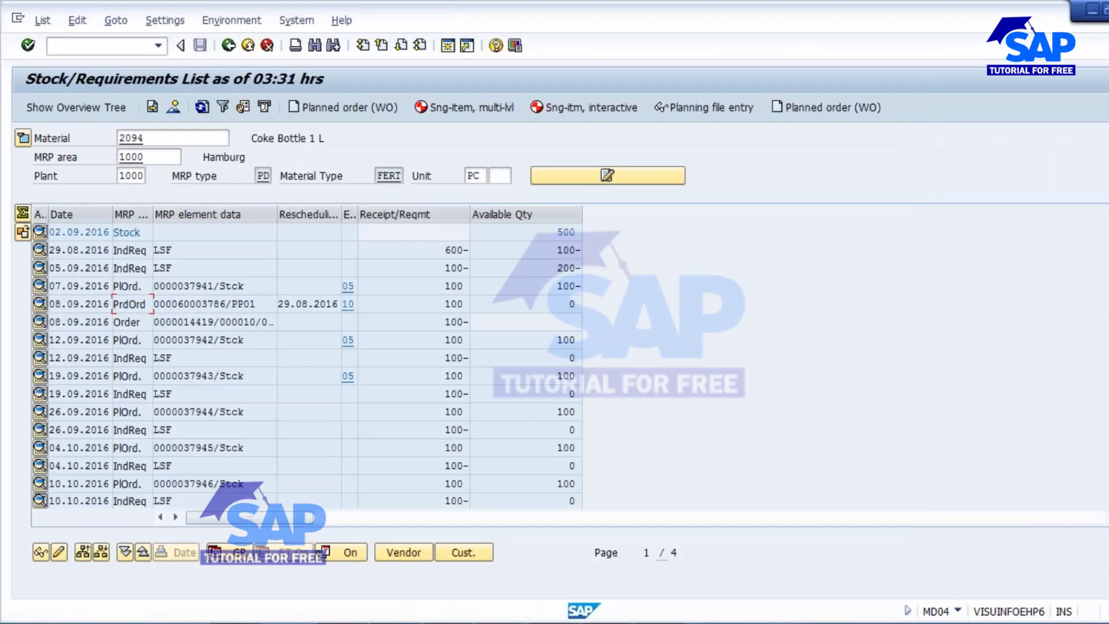
pyautogui.doubleClick(164, 358)
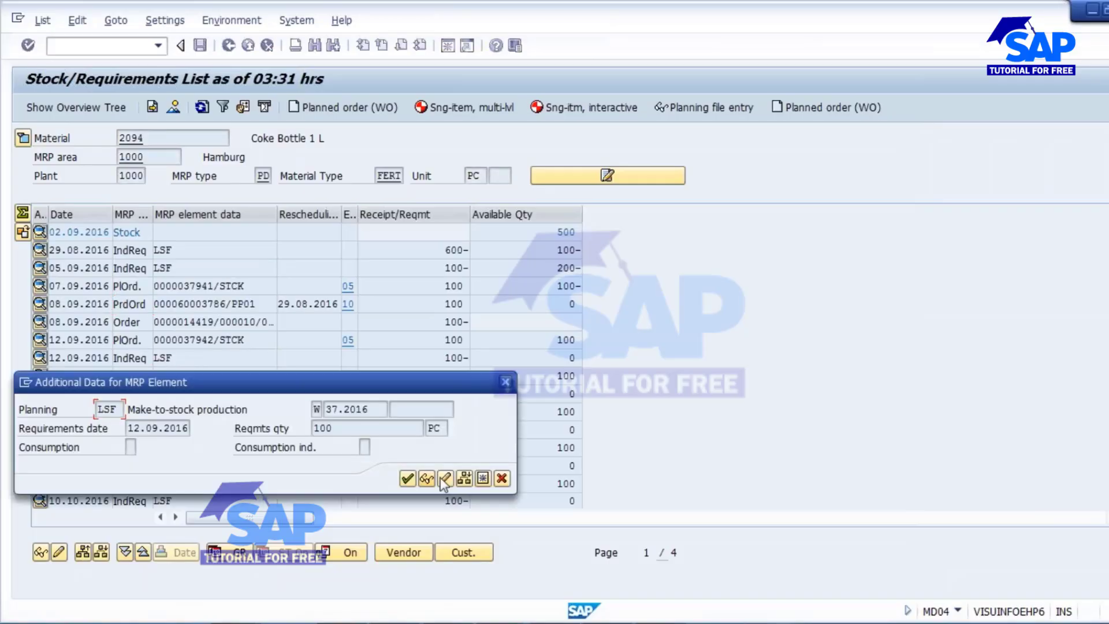
pyautogui.click(444, 480)
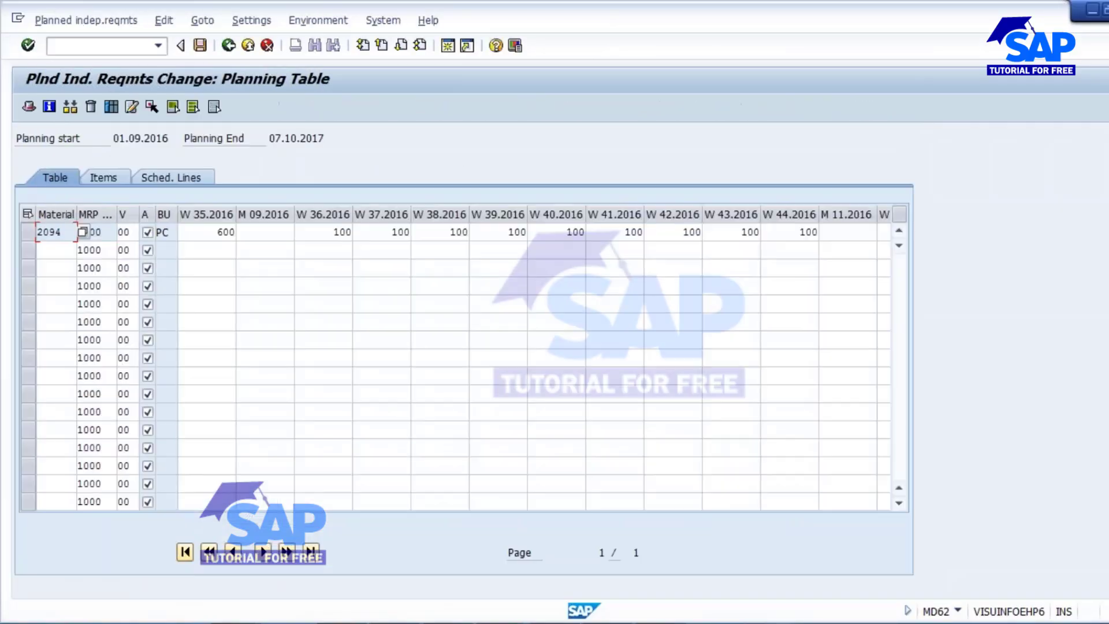
pyautogui.click(28, 233)
pyautogui.click(90, 106)
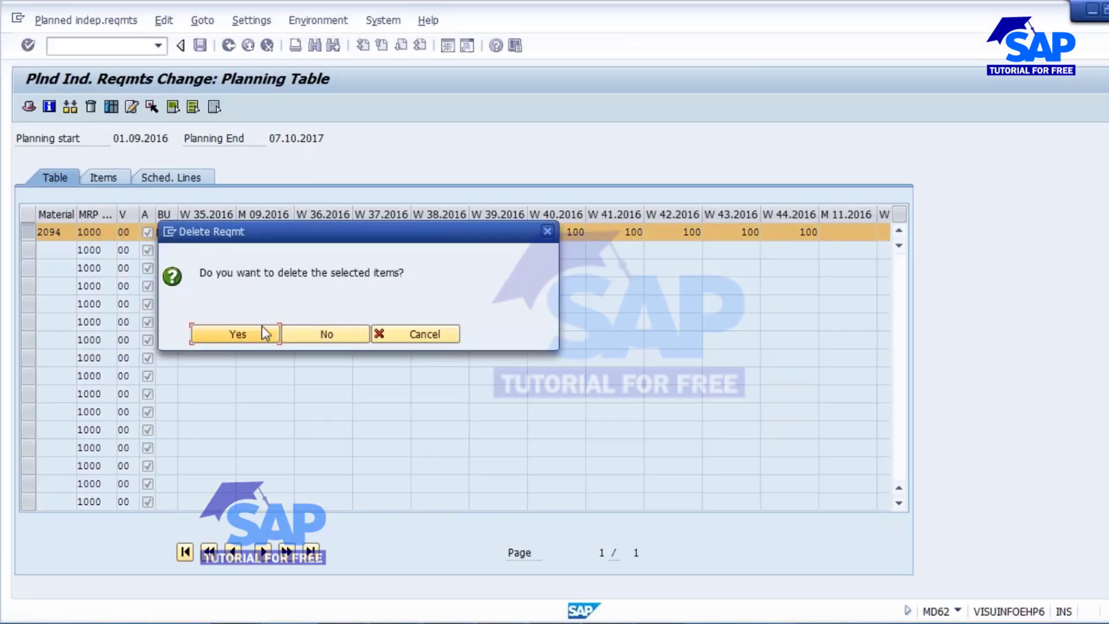
pyautogui.click(234, 336)
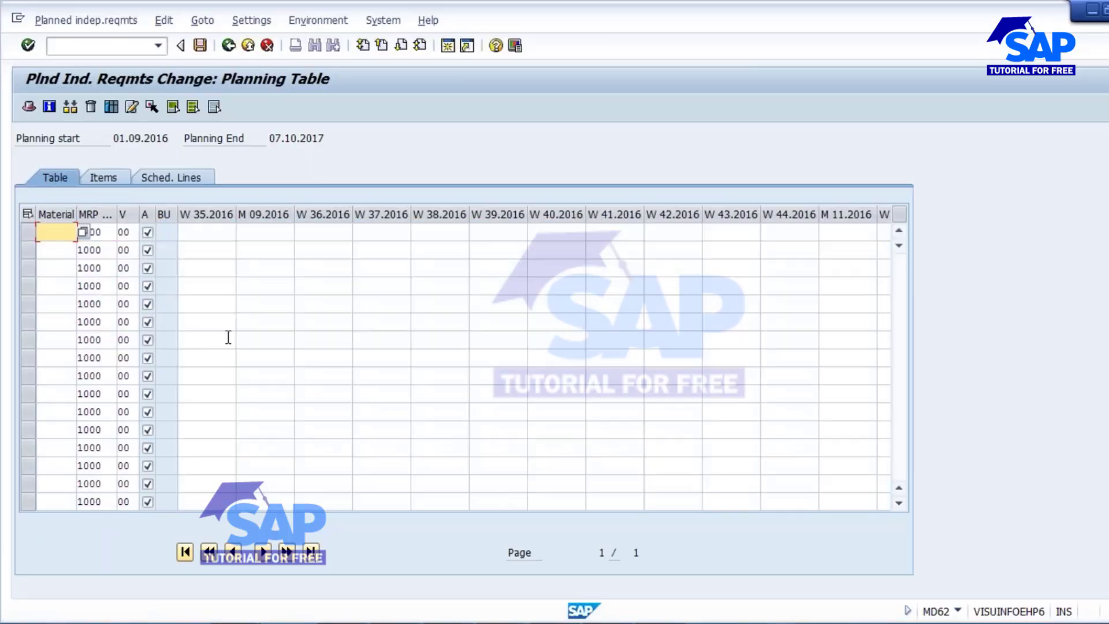
pyautogui.click(200, 45)
pyautogui.click(202, 107)
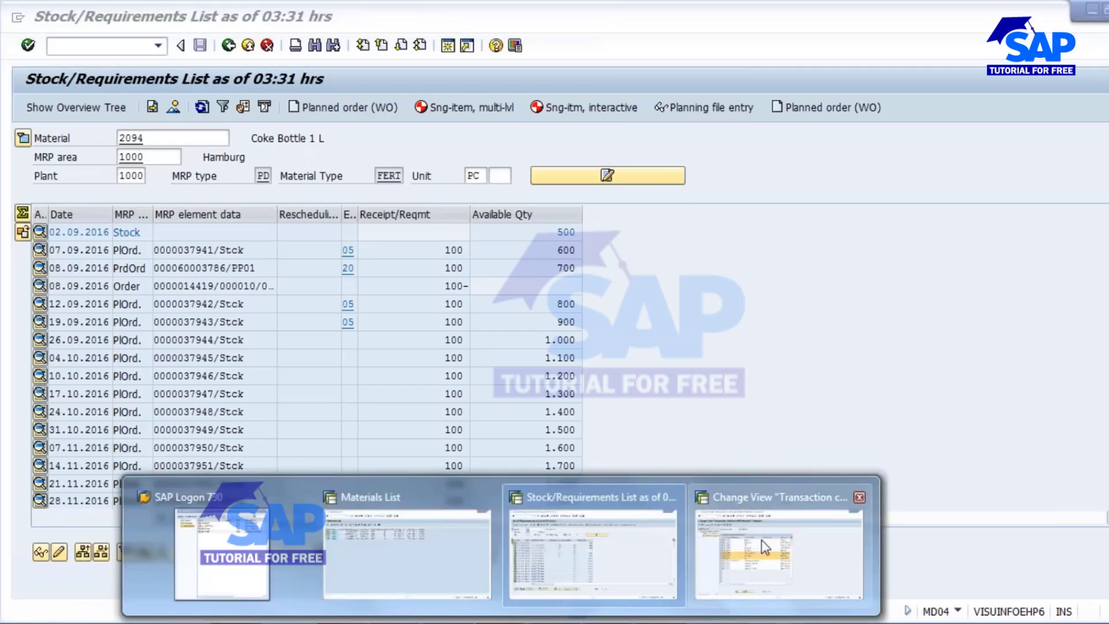
# Step: Run single-item, multi-level planning (MD02) for material 2094 in the Customizing session, then refresh its stock/requirements list
pyautogui.click(761, 539)
pyautogui.click(124, 45)
pyautogui.write('/')
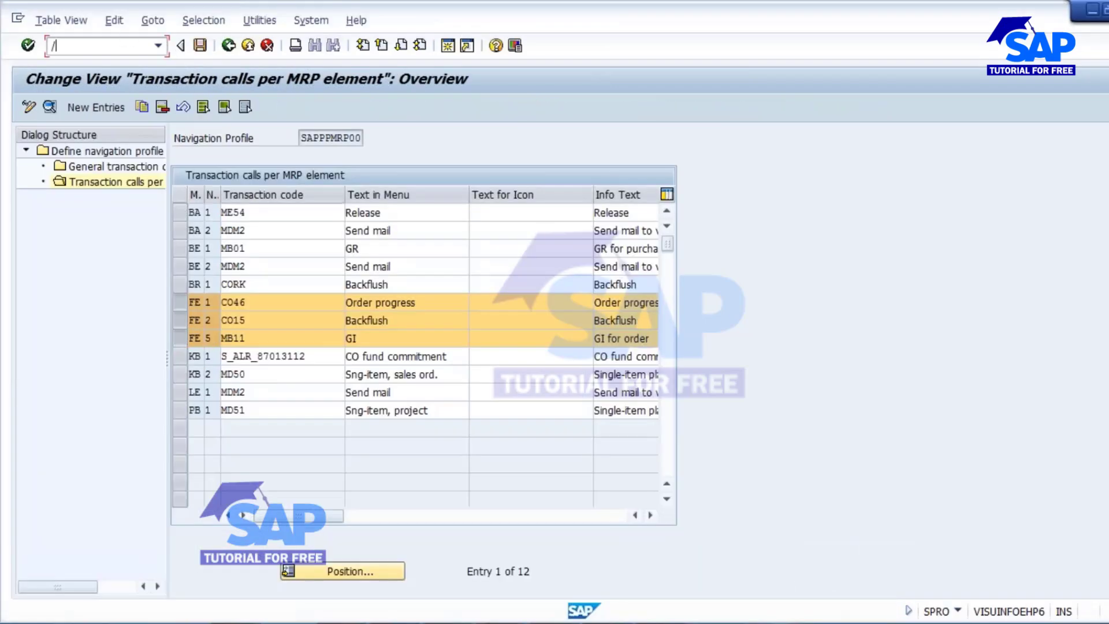
pyautogui.write('nmd04')
pyautogui.press('Return')
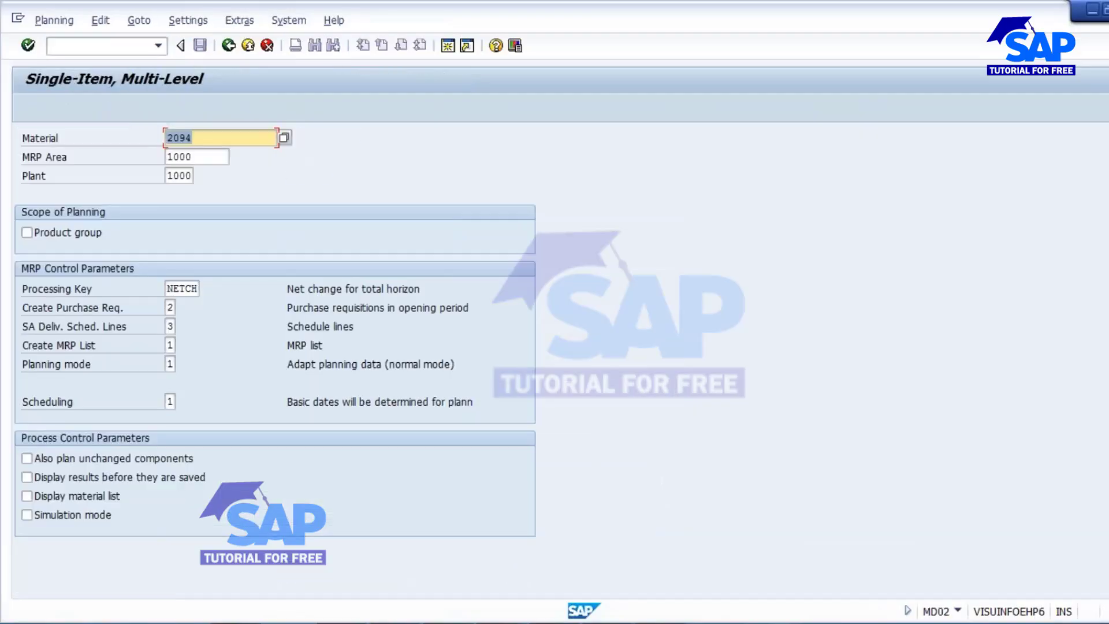
pyautogui.press('Return')
pyautogui.press('Return')
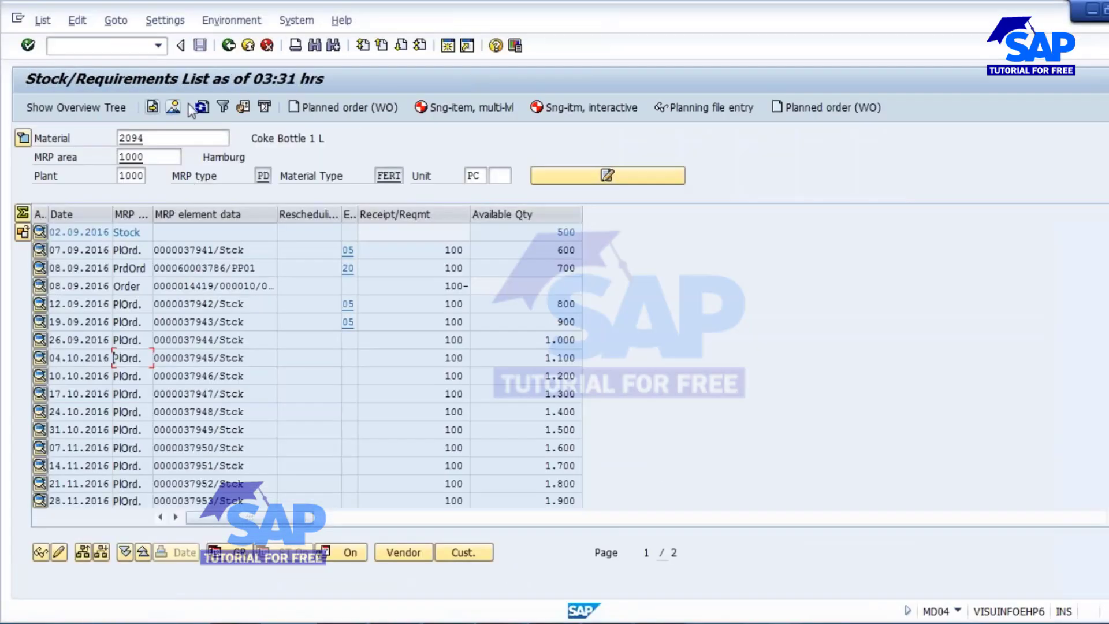
pyautogui.click(201, 107)
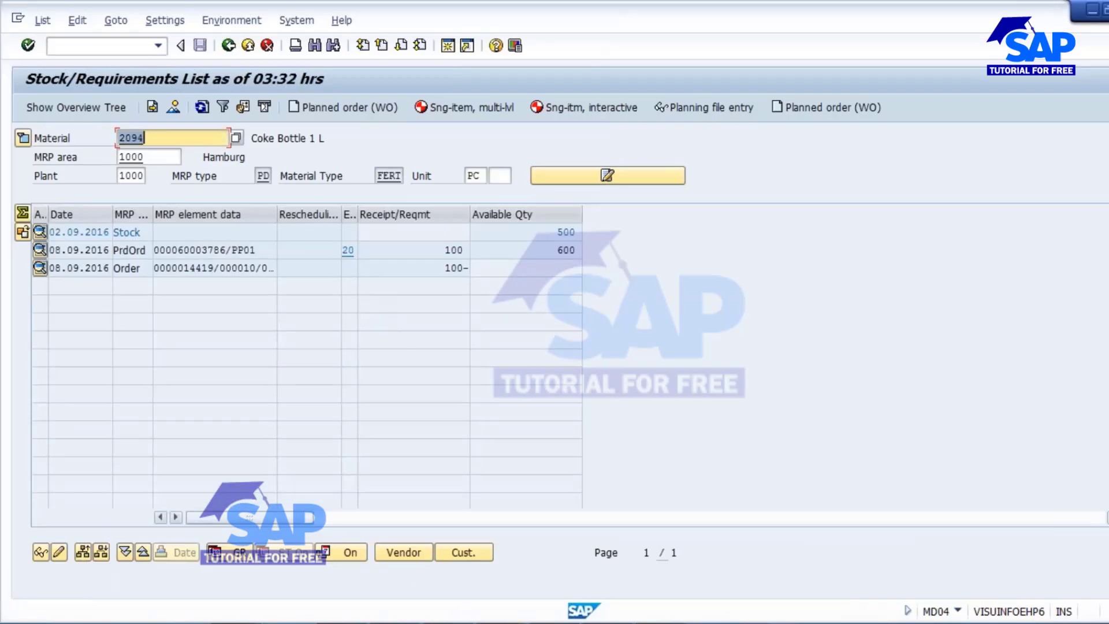
# Step: Create a planned independent requirement of 1000 PC for material 2094 in month 10.2016 with transaction MD61 and save it
pyautogui.hotkey('alt', 'Tab')
pyautogui.click(223, 47)
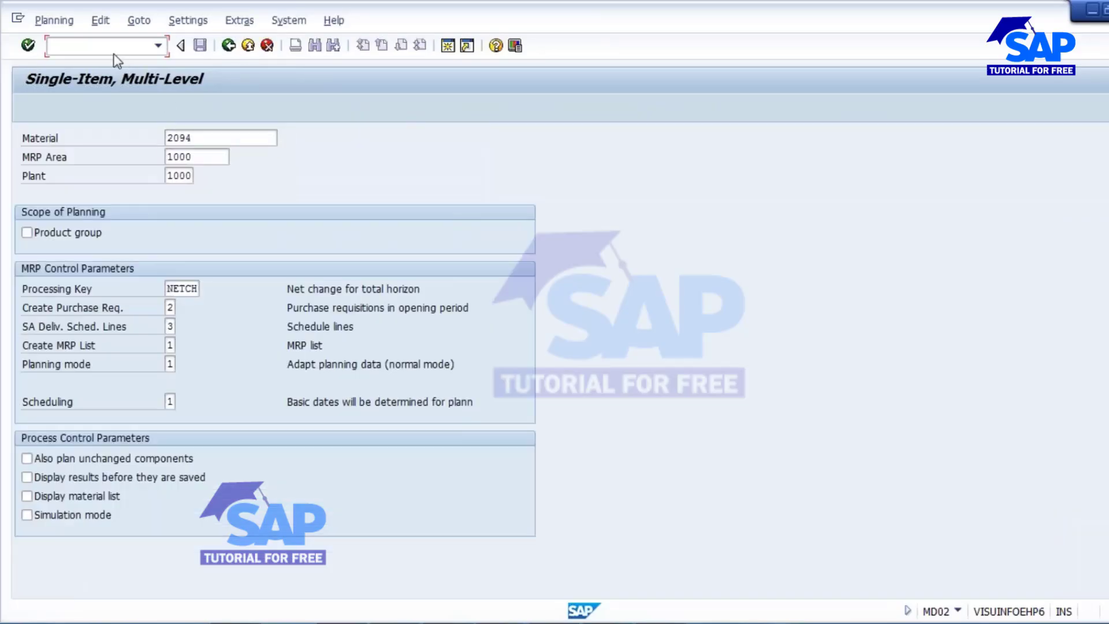
pyautogui.click(114, 53)
pyautogui.write('/nmd61')
pyautogui.press('Return')
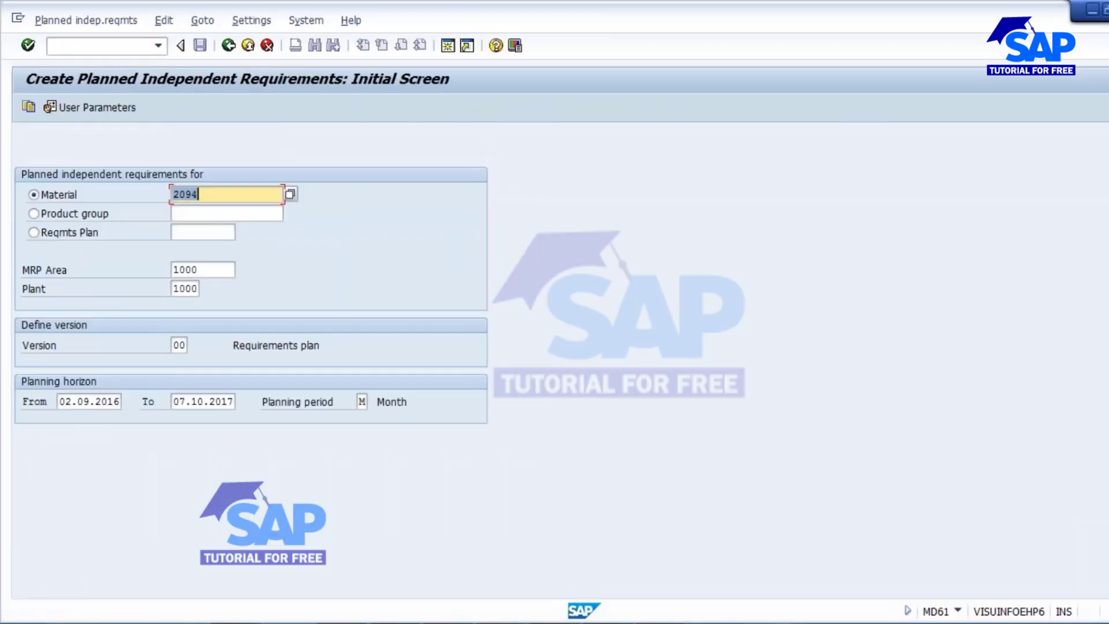
pyautogui.press('Return')
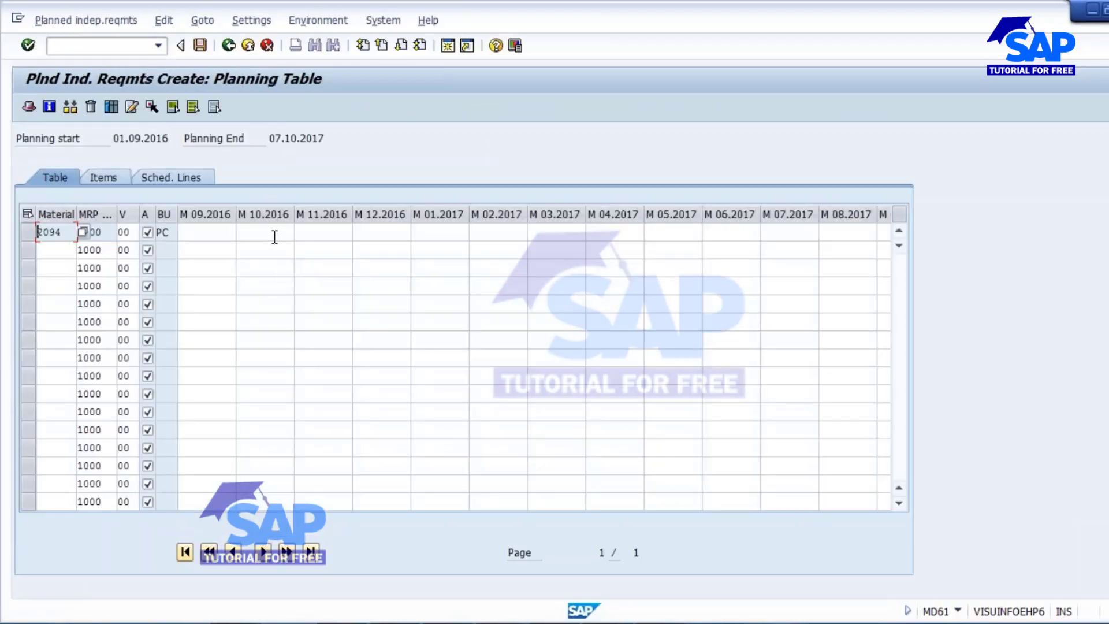
pyautogui.click(275, 237)
pyautogui.write('1000')
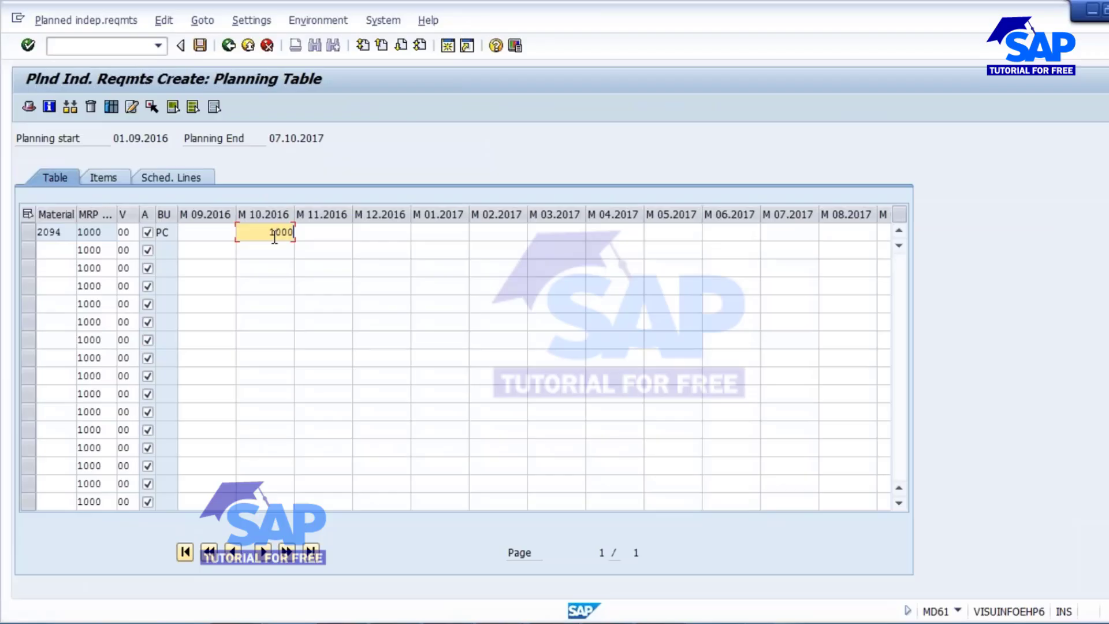
pyautogui.press('Return')
pyautogui.click(200, 45)
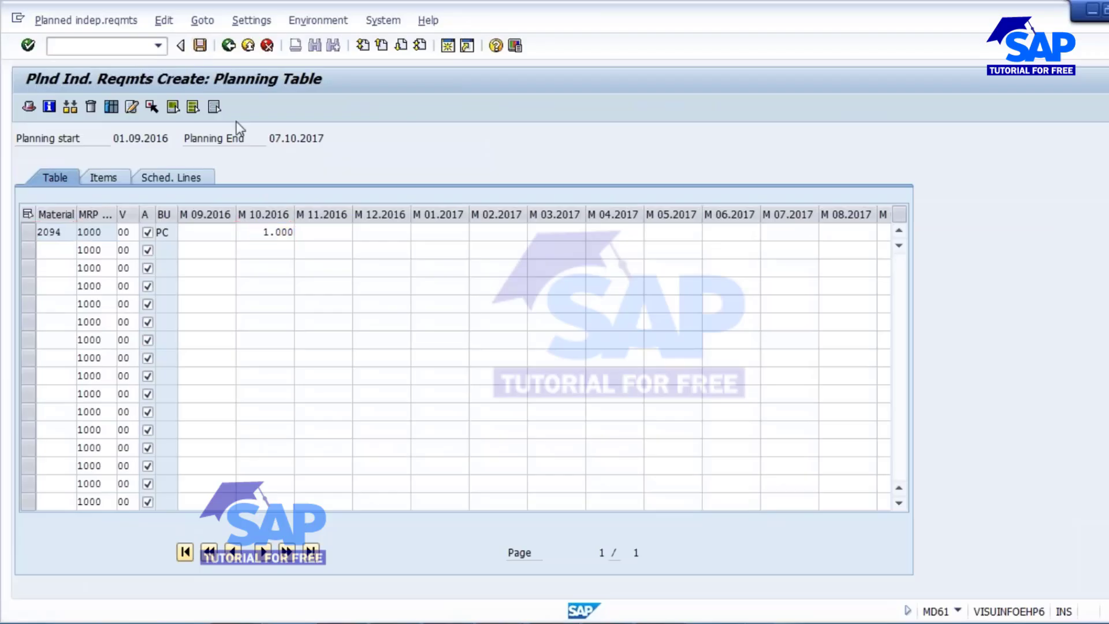
# Step: Refresh the stock/requirements list of material 2094 and check the available quantity of the 04.10.2016 independent requirement
pyautogui.hotkey('alt', 'Tab')
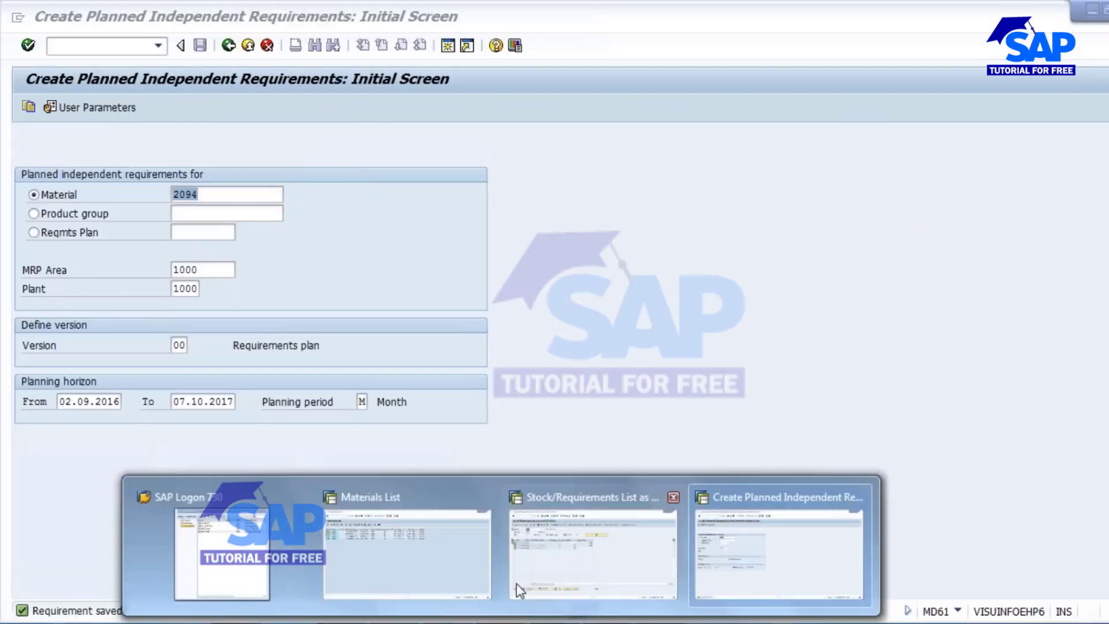
pyautogui.click(202, 107)
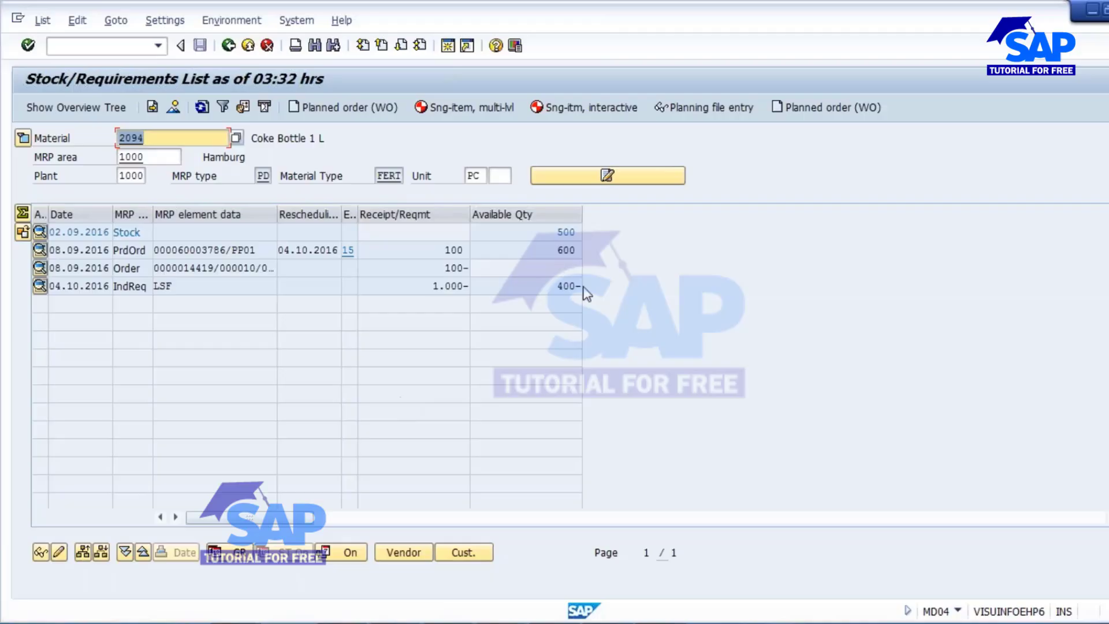
pyautogui.click(568, 285)
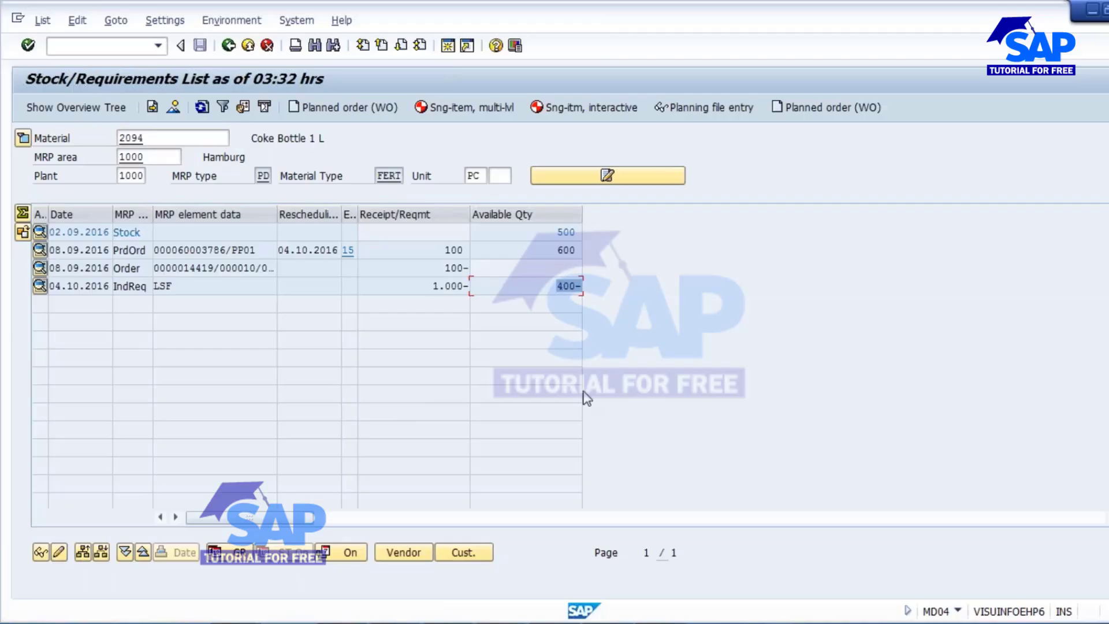
pyautogui.click(571, 286)
pyautogui.moveTo(558, 286); pyautogui.dragTo(609, 290)
# Step: Switch to Notepad and extend the available quantity line to read "Available Qty => > 0"
pyautogui.hotkey('alt', 'Tab')
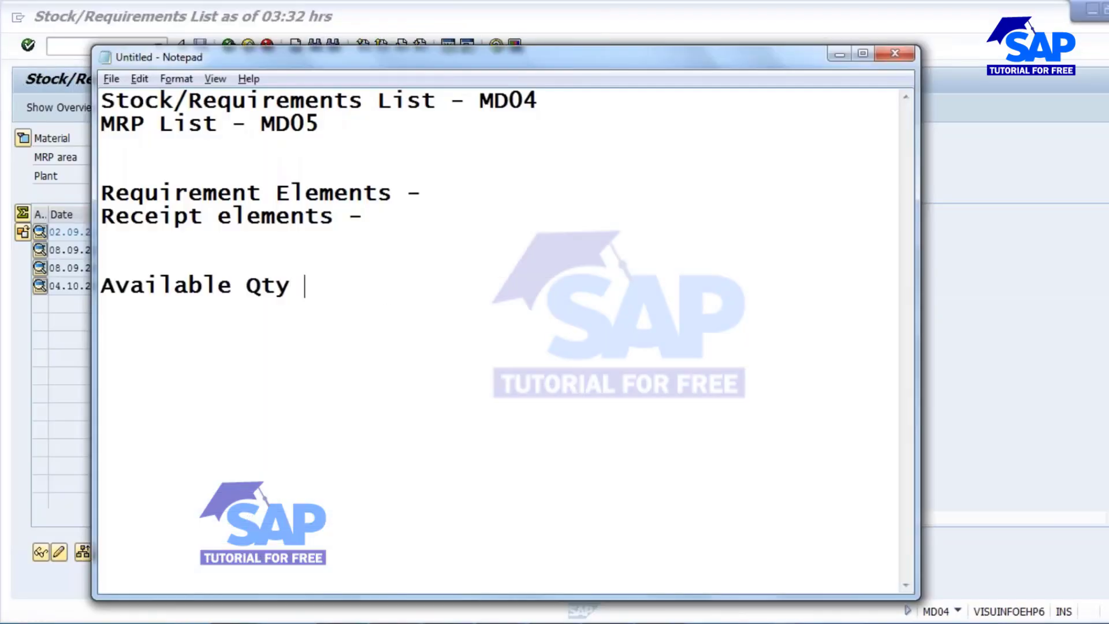
pyautogui.write('=')
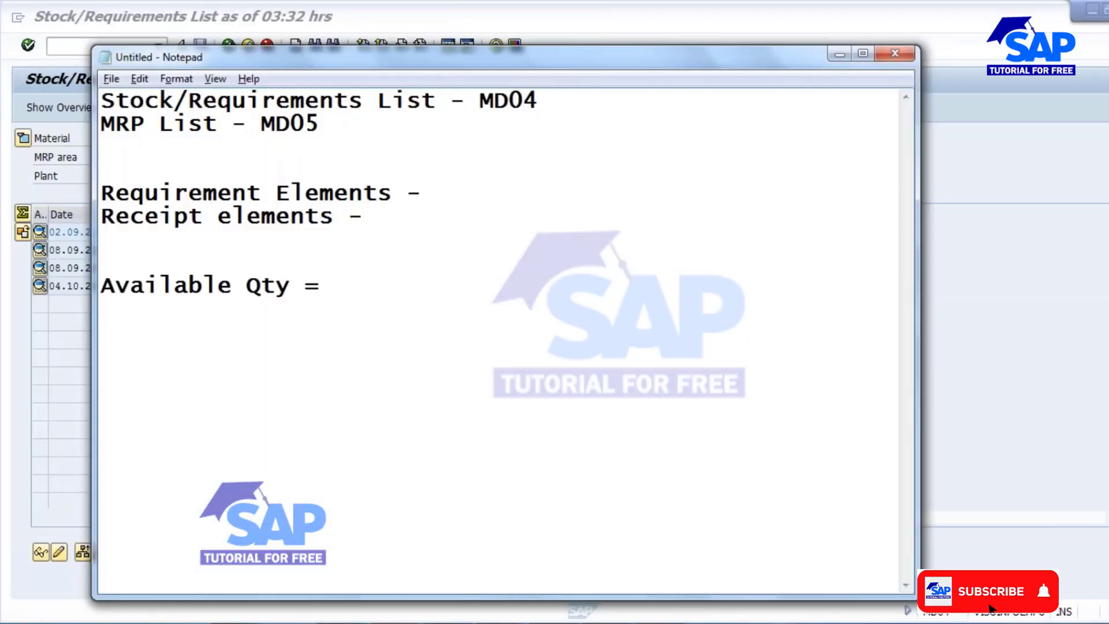
pyautogui.write('> 0')
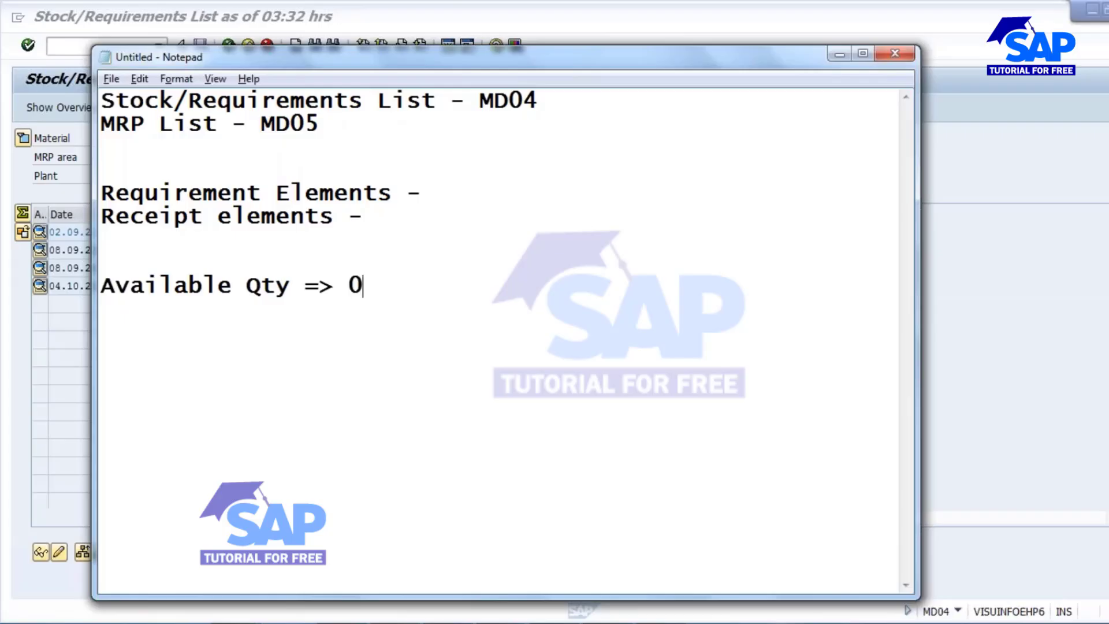
pyautogui.press('Left')
pyautogui.write('.')
pyautogui.press('BackSpace')
pyautogui.press('BackSpace')
pyautogui.write('>')
# Step: Switch back to the stock/requirements list and review the stock, production order receipt and independent requirement quantities
pyautogui.hotkey('alt', 'Tab')
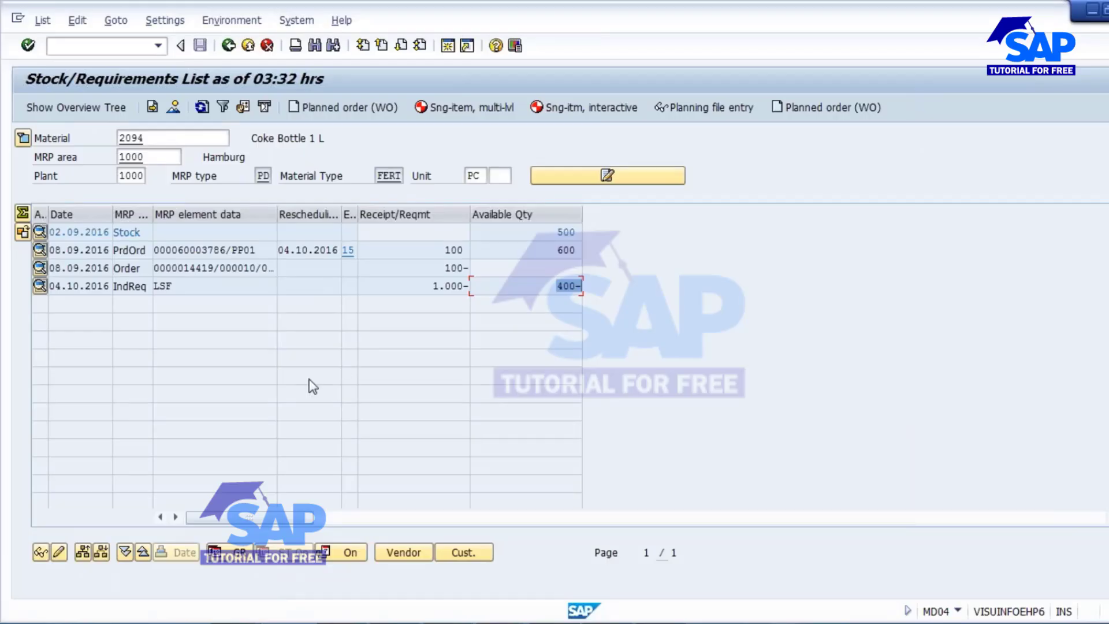
pyautogui.click(563, 232)
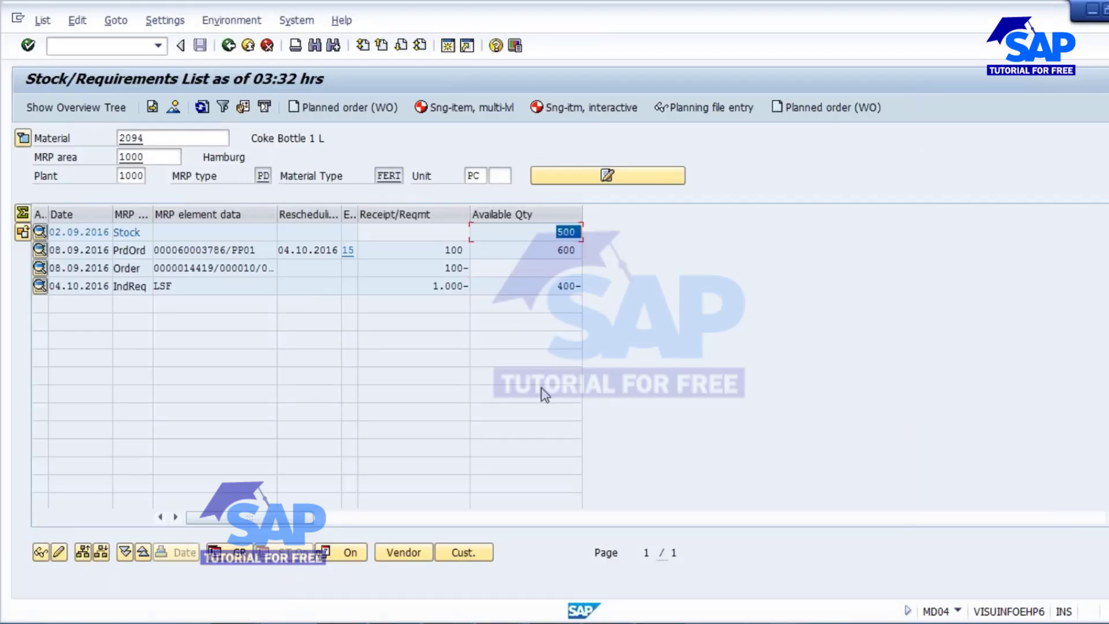
pyautogui.click(439, 251)
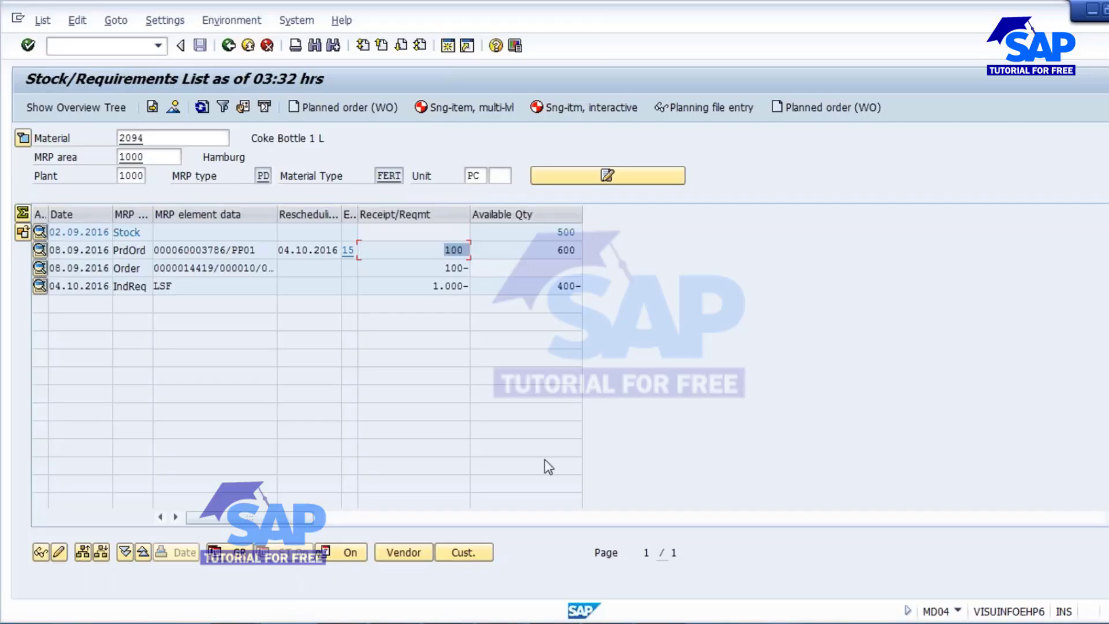
pyautogui.click(450, 286)
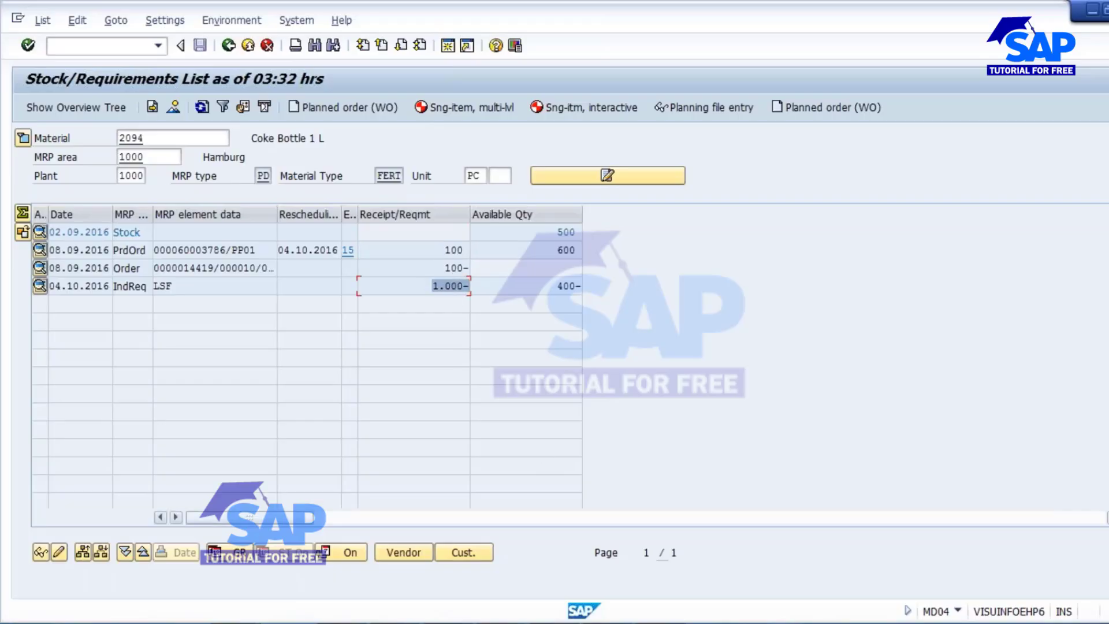
# Step: Return to Notepad and add the line "Req - 1000" below the available quantity note
pyautogui.hotkey('alt', 'Tab')
pyautogui.press('Return')
pyautogui.press('Return')
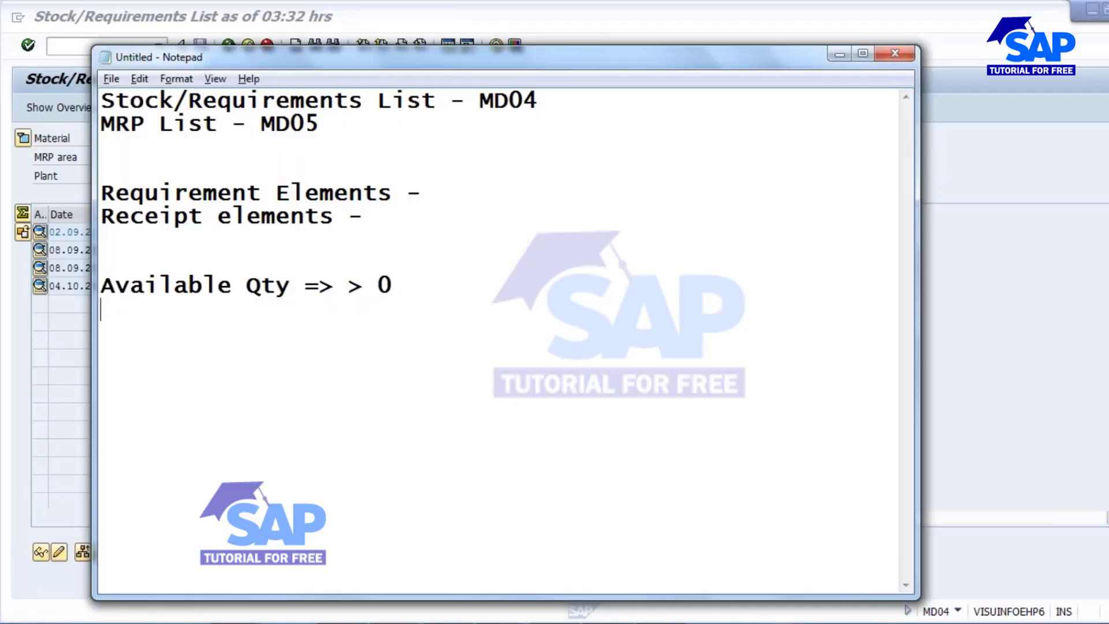
pyautogui.write('Req - ')
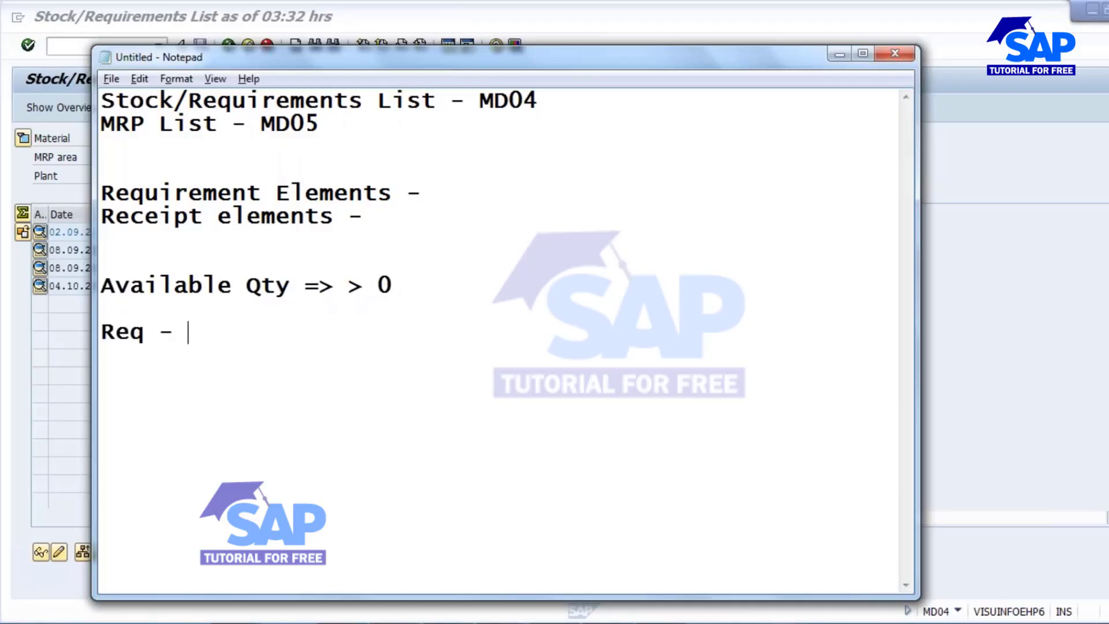
pyautogui.write('1000  ')
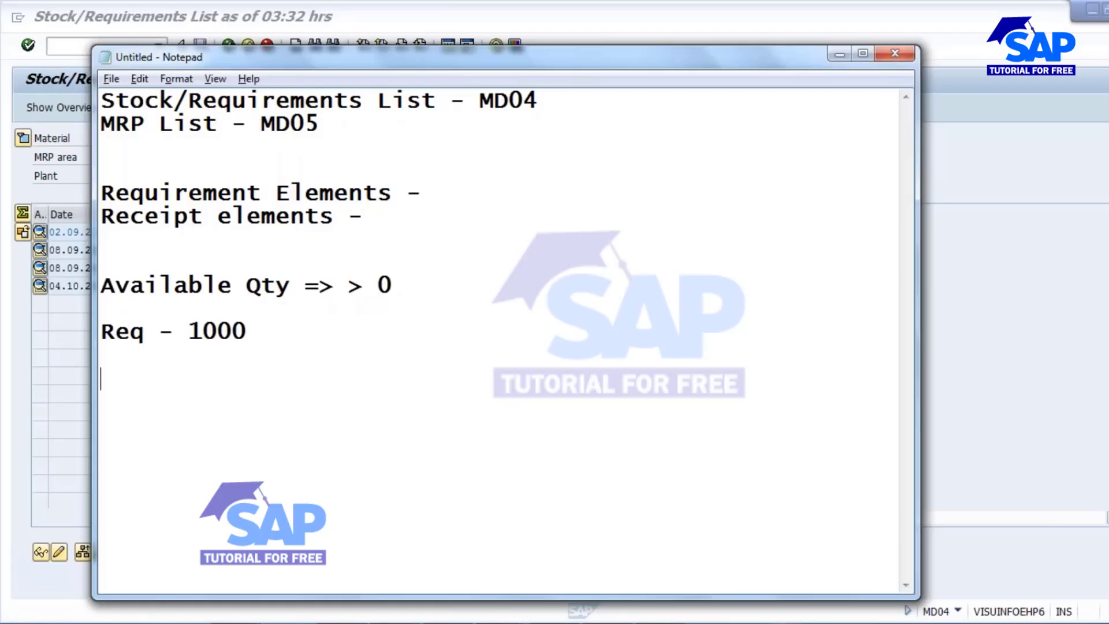
# Step: Add the receipts calculation "rece - 500 + 100 = 600" below the requirement line
pyautogui.write('rece -')
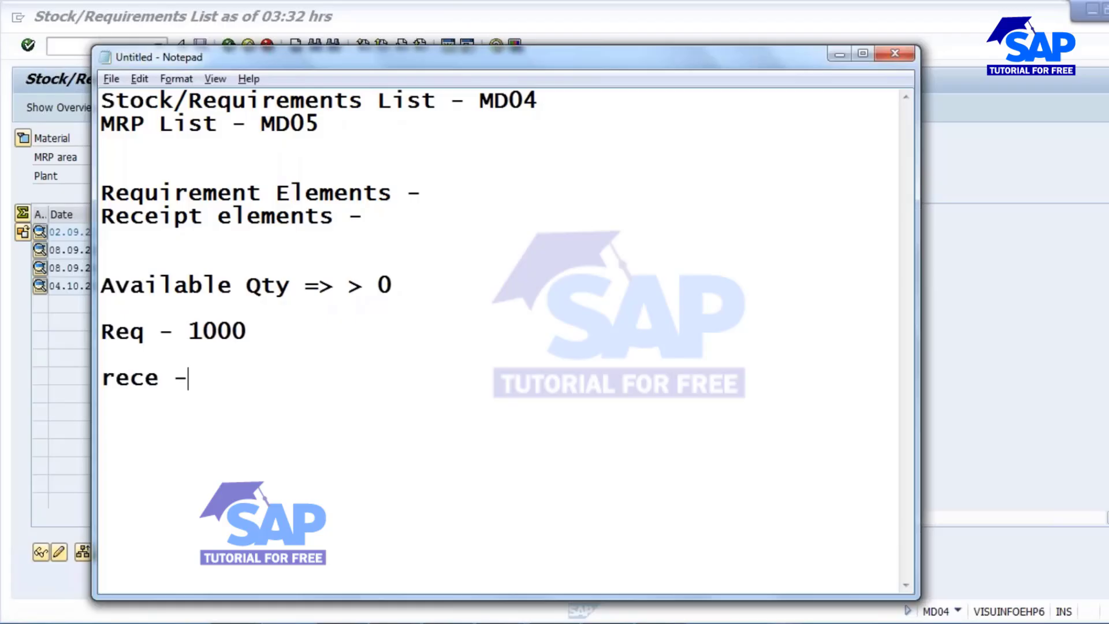
pyautogui.write(' 500 +100')
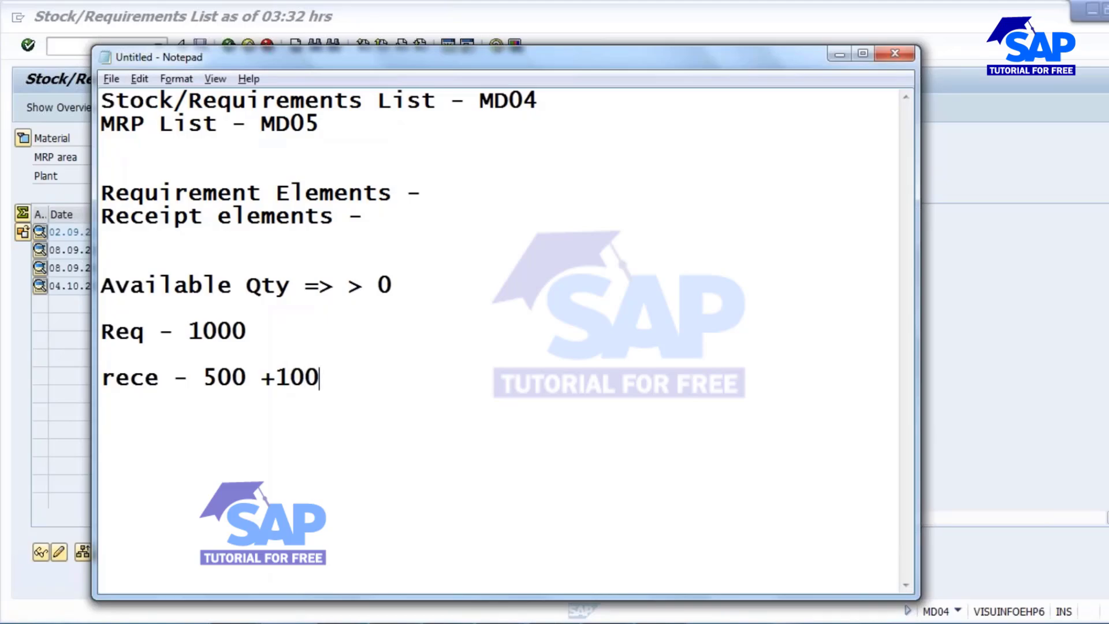
pyautogui.press('Left')
pyautogui.press('Left')
pyautogui.press('Left')
pyautogui.press('Right')
pyautogui.press('Right')
pyautogui.press('Right')
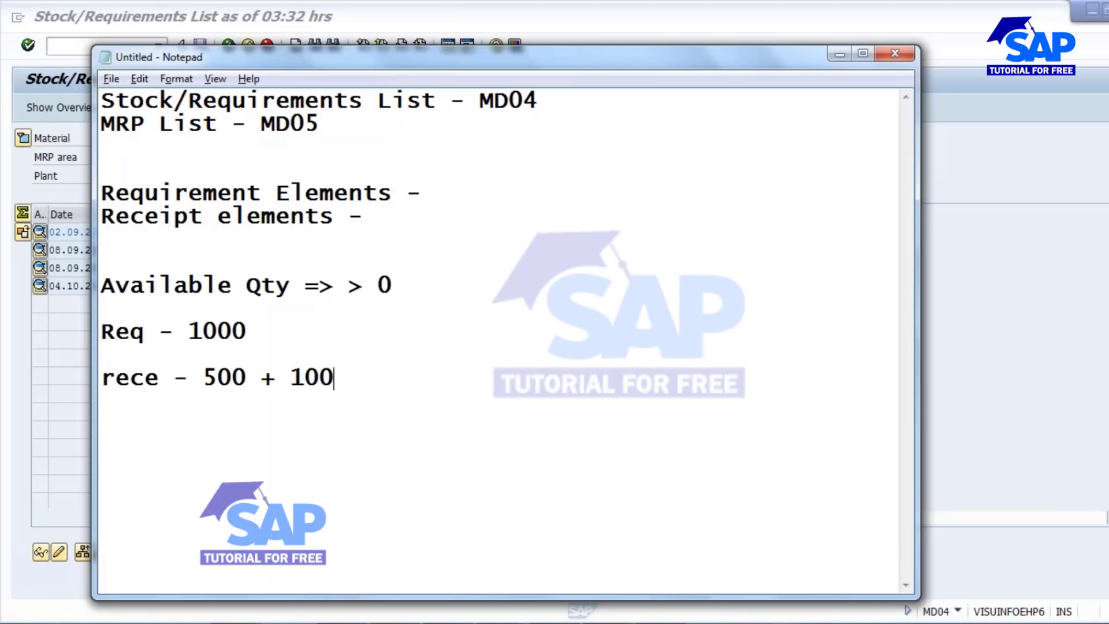
pyautogui.write('= 600')
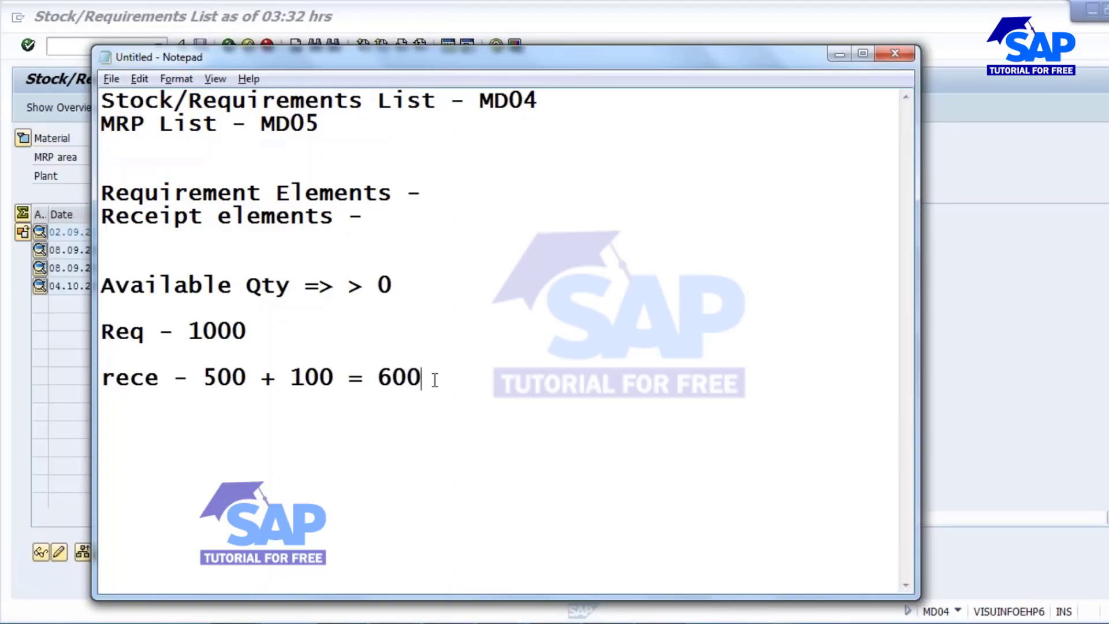
# Step: Add the available quantity calculation "600 - 1000 = - 400" below the receipts line
pyautogui.press('Return')
pyautogui.press('Return')
pyautogui.click(232, 331)
pyautogui.click(179, 438)
pyautogui.write('1')
pyautogui.press('BackSpace')
pyautogui.write('600 ')
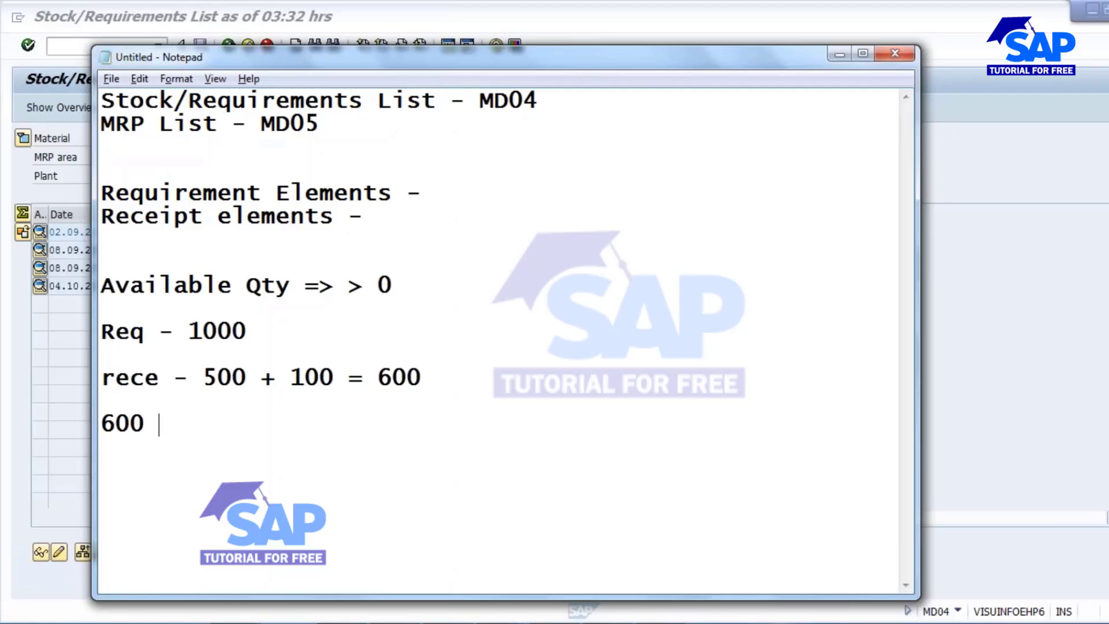
pyautogui.write('- 1000 =  ')
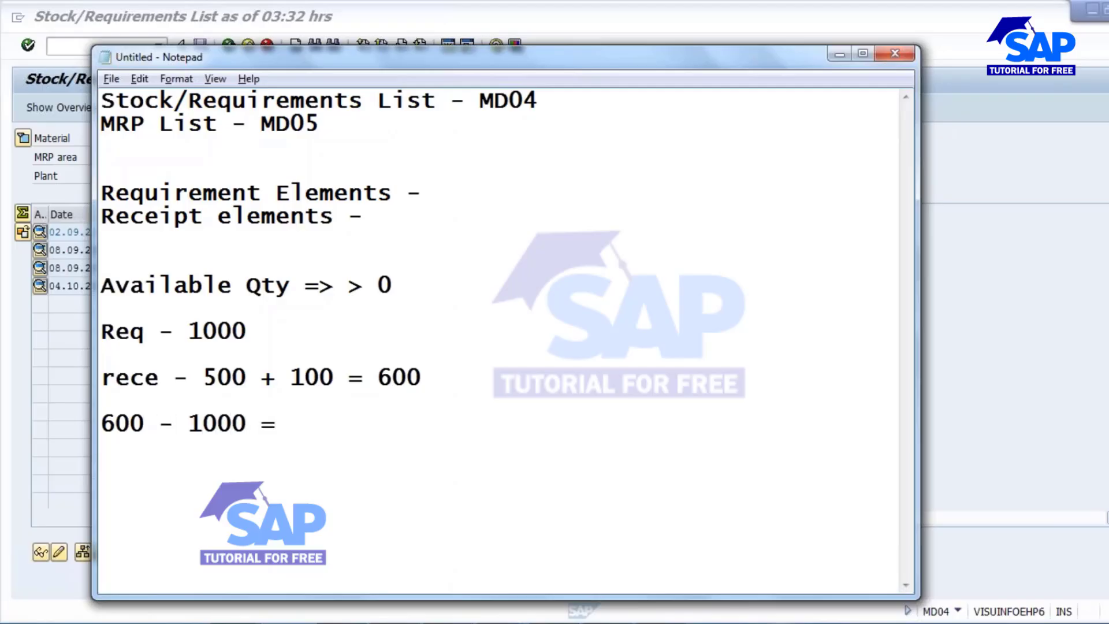
pyautogui.write('400')
pyautogui.press('Left')
pyautogui.press('Left')
pyautogui.press('Left')
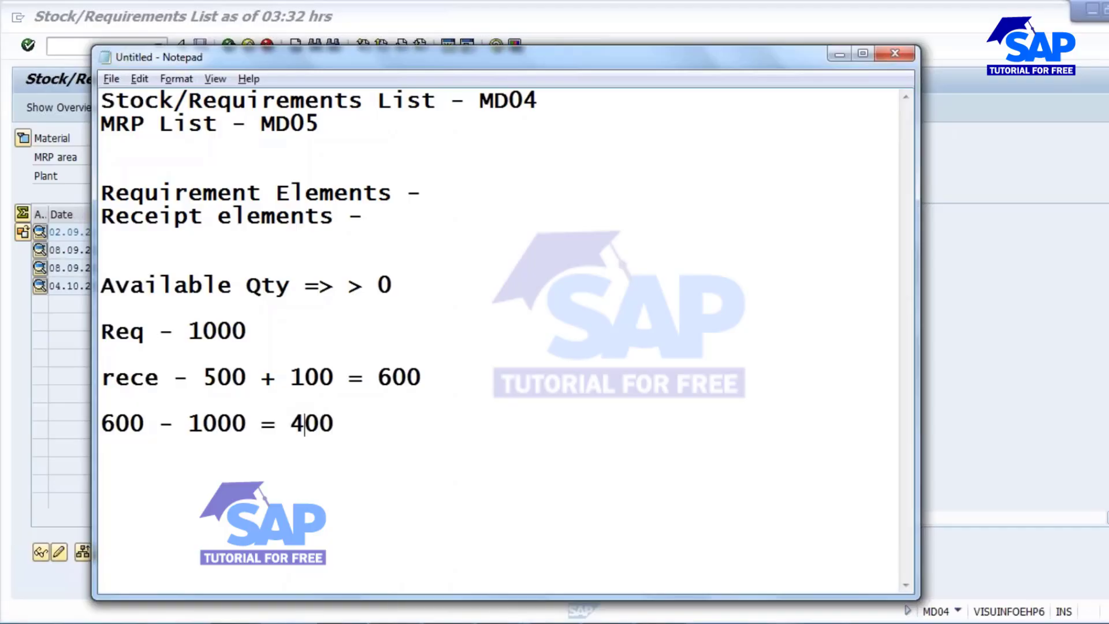
pyautogui.write('-')
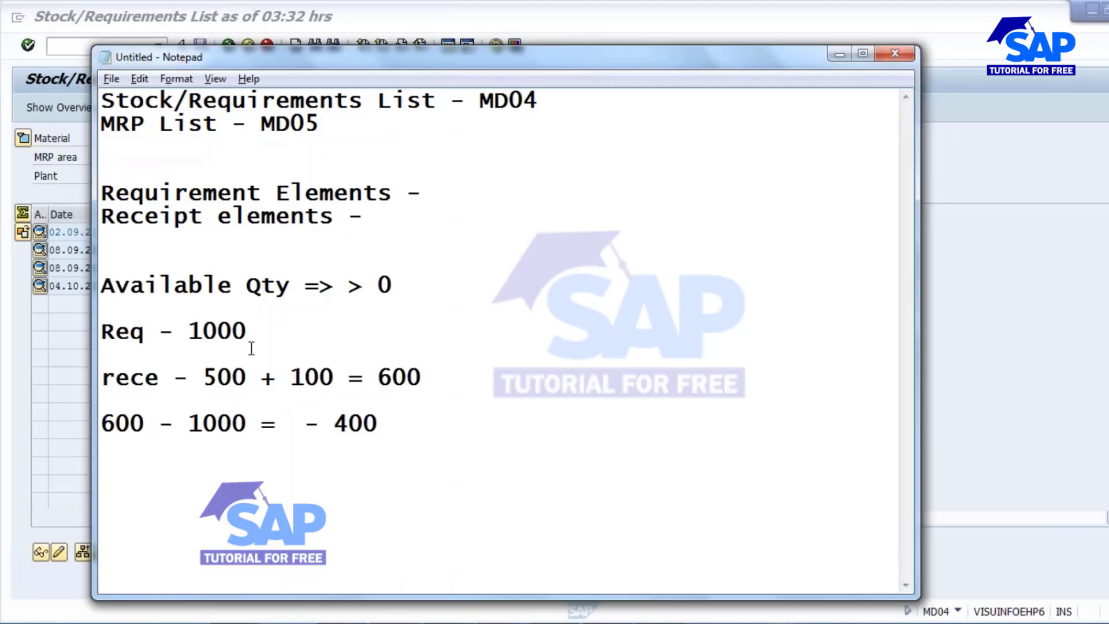
# Step: Compare the noted requirement of 1000 with the independent requirement's available quantity in the stock/requirements list
pyautogui.doubleClick(192, 331)
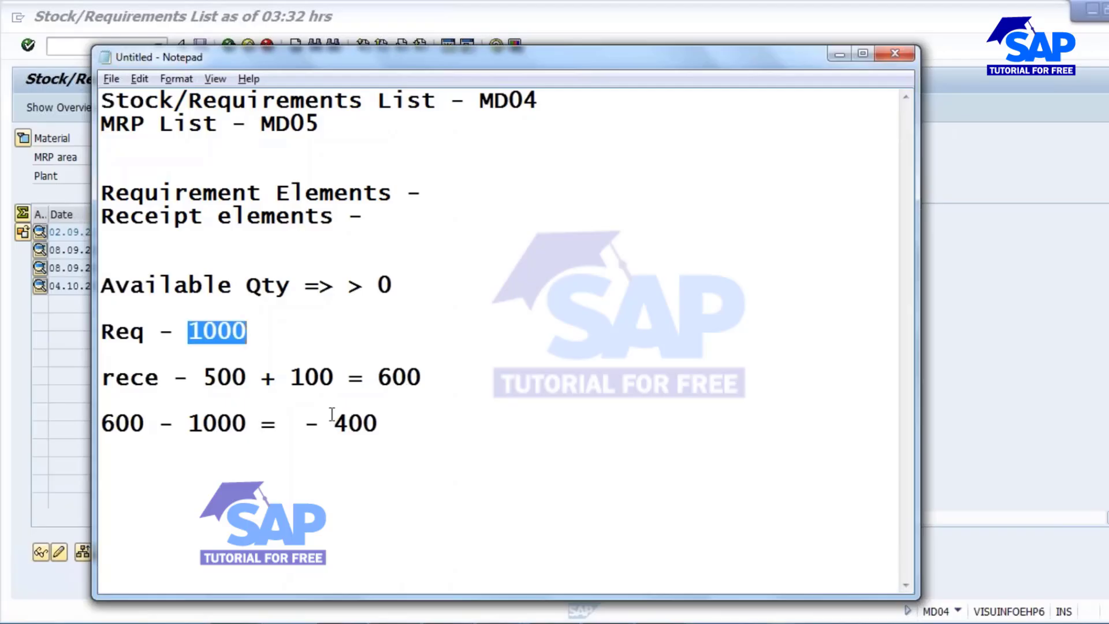
pyautogui.hotkey('alt', 'Tab')
pyautogui.moveTo(554, 289); pyautogui.dragTo(582, 287)
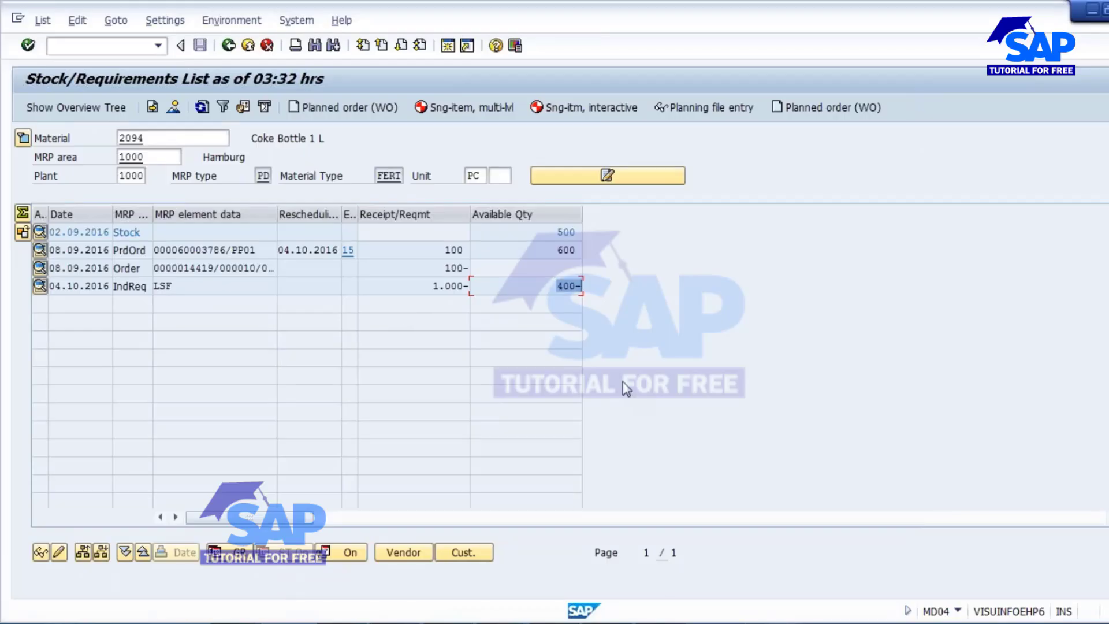
# Step: Run single-item, multi-level planning (MD02) for material 2094 in the session used for planned independent requirements
pyautogui.moveTo(520, 605)
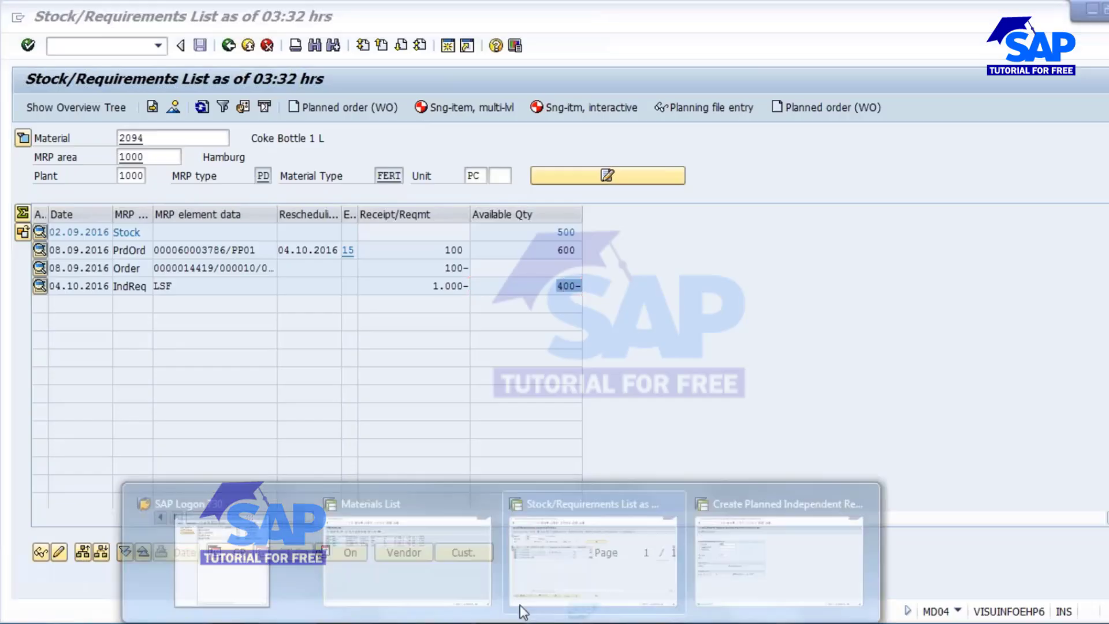
pyautogui.click(735, 537)
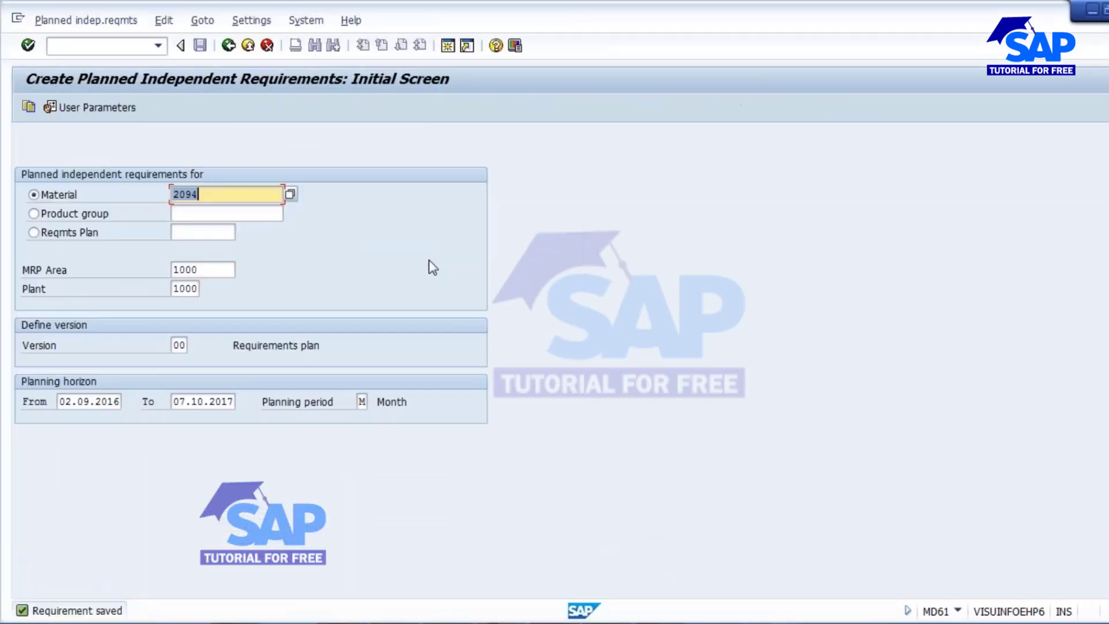
pyautogui.click(227, 45)
pyautogui.write('md02')
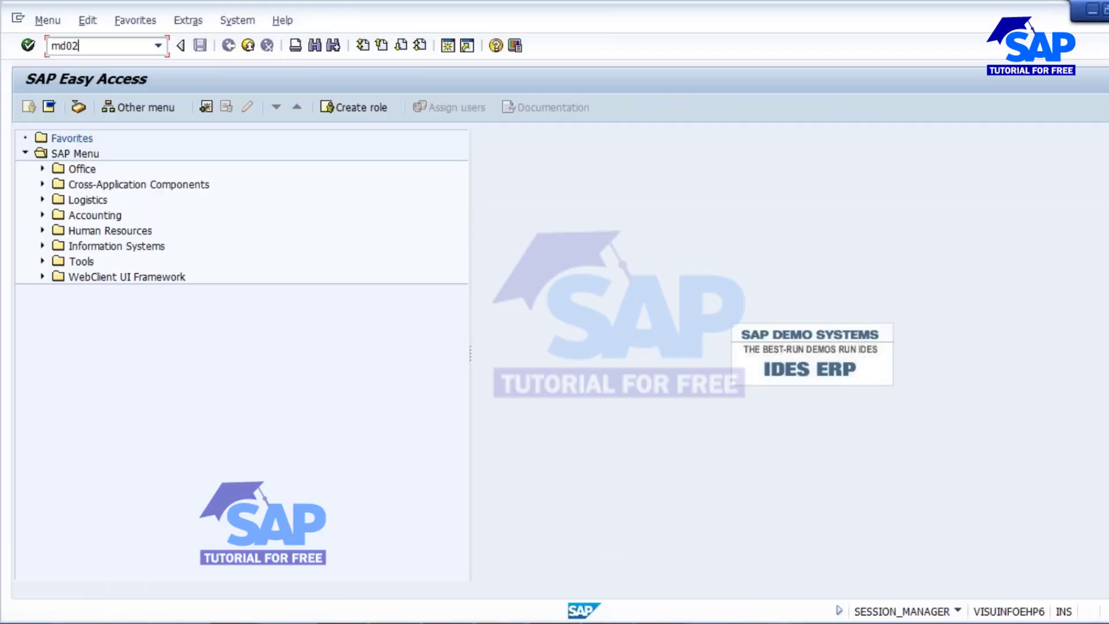
pyautogui.press('Return')
pyautogui.press('Return')
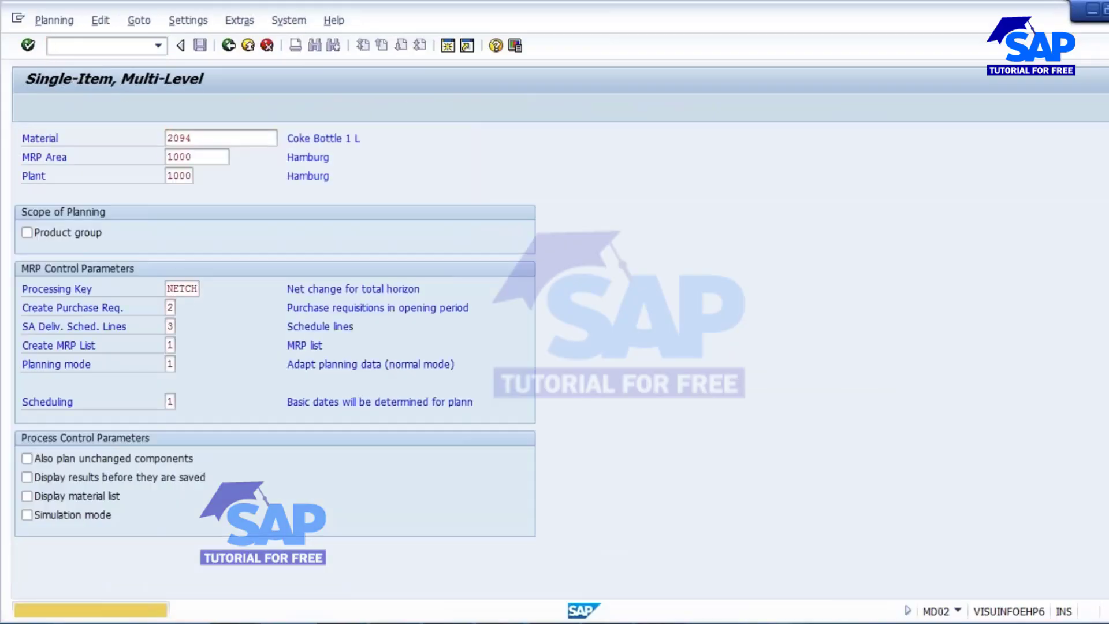
pyautogui.press('Return')
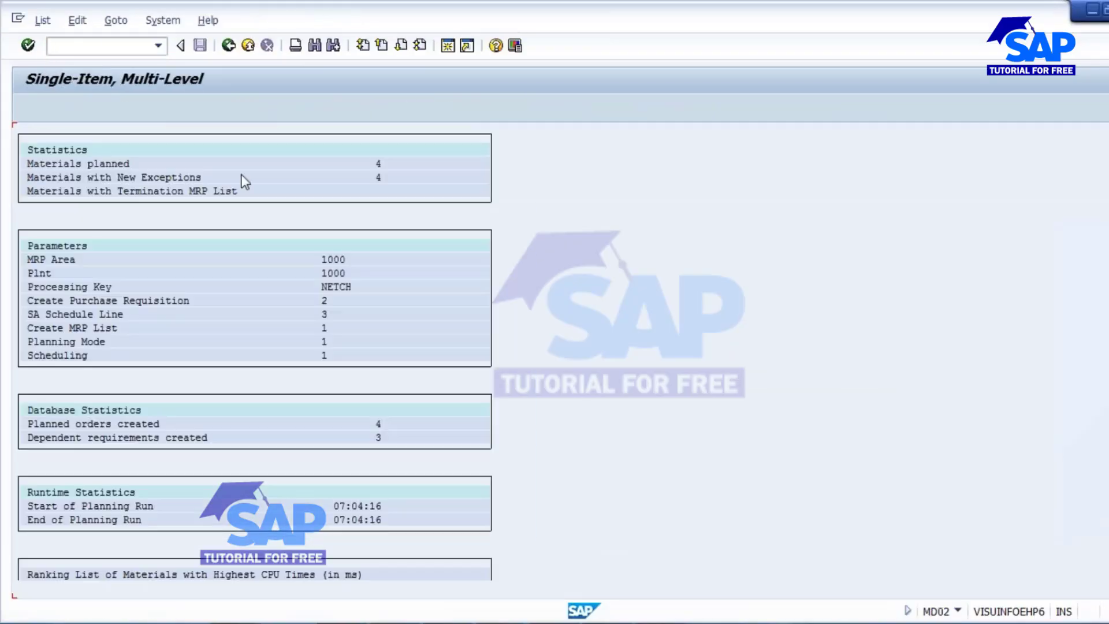
# Step: Refresh the stock/requirements list of material 2094 and examine the planned order dated 04.10.2016
pyautogui.hotkey('alt', 'Tab')
pyautogui.click(201, 107)
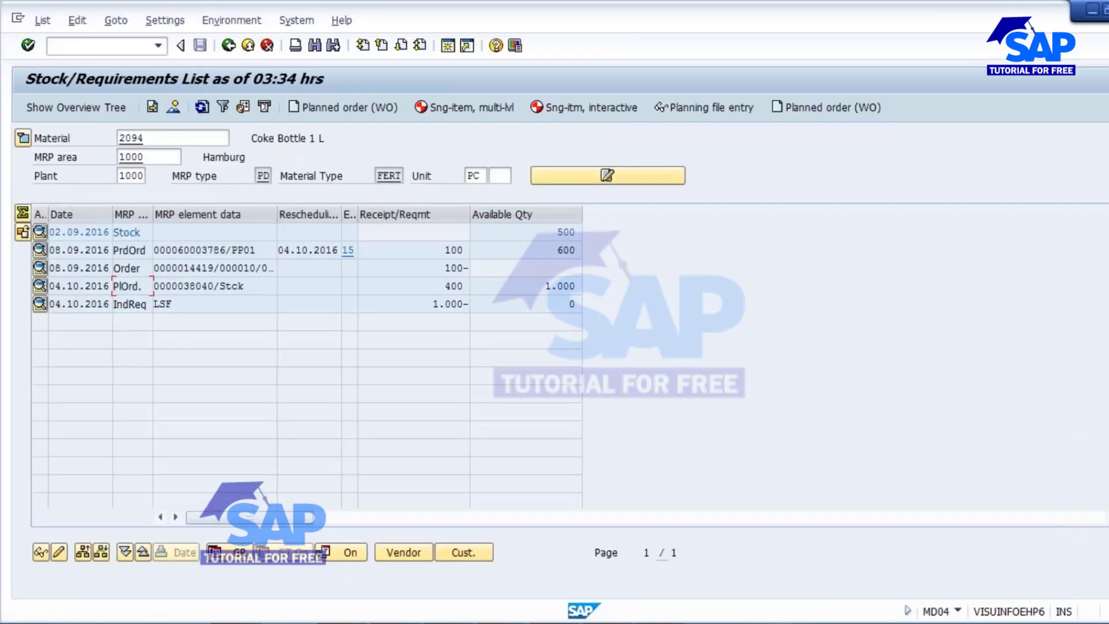
pyautogui.moveTo(245, 287); pyautogui.dragTo(91, 296)
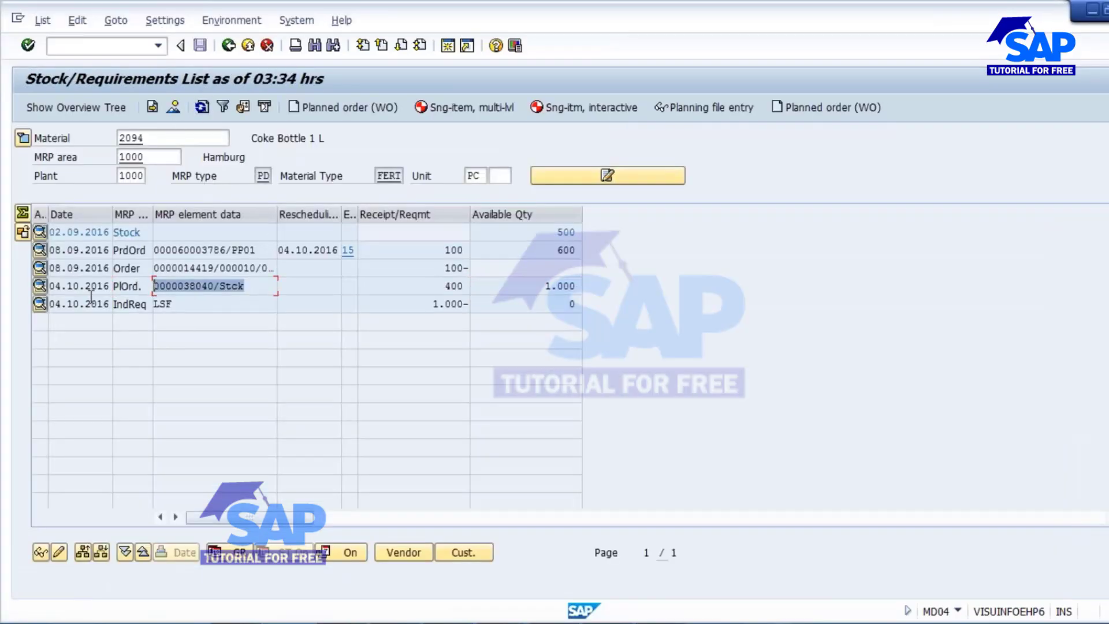
# Step: Set the order quantity of the planned order dated 04.10.2016 to 600 PC and save the planned order
pyautogui.click(572, 304)
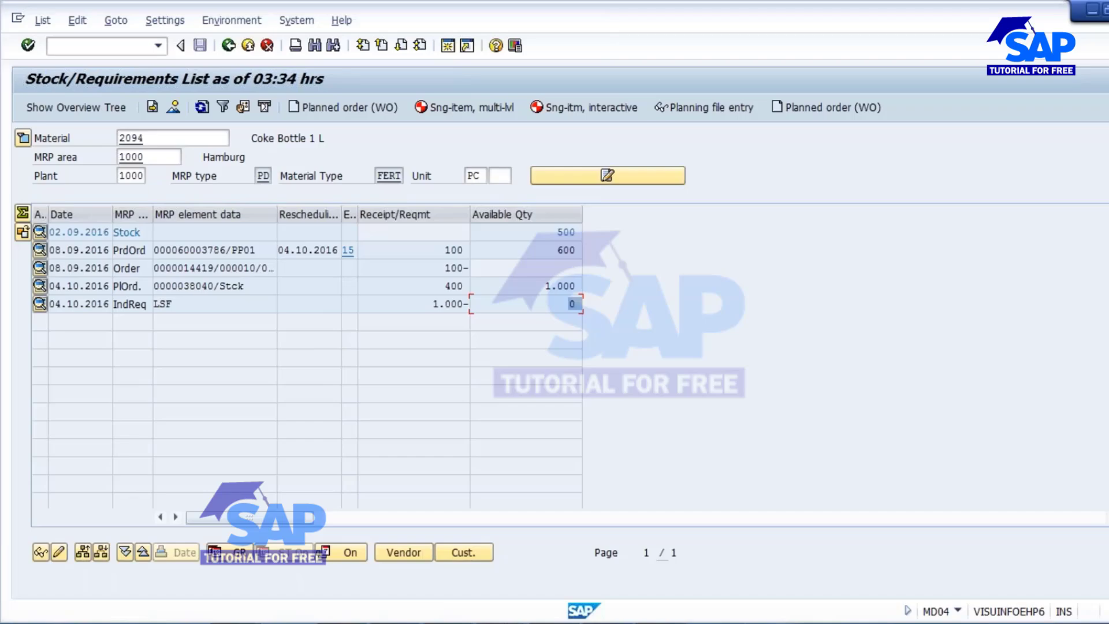
pyautogui.doubleClick(203, 285)
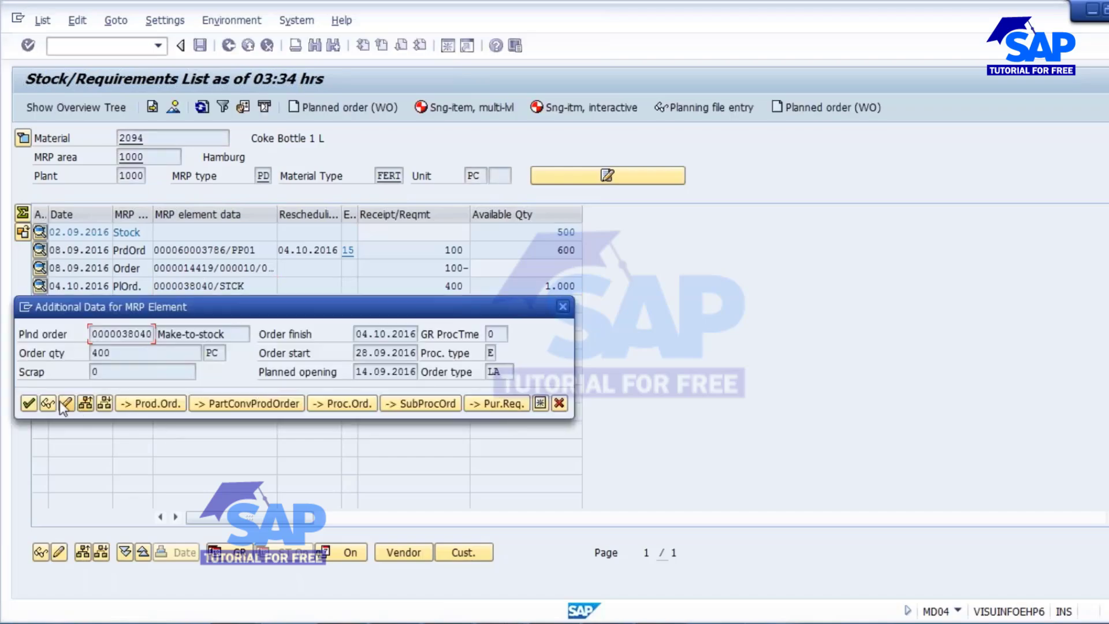
pyautogui.click(66, 403)
pyautogui.press('Tab')
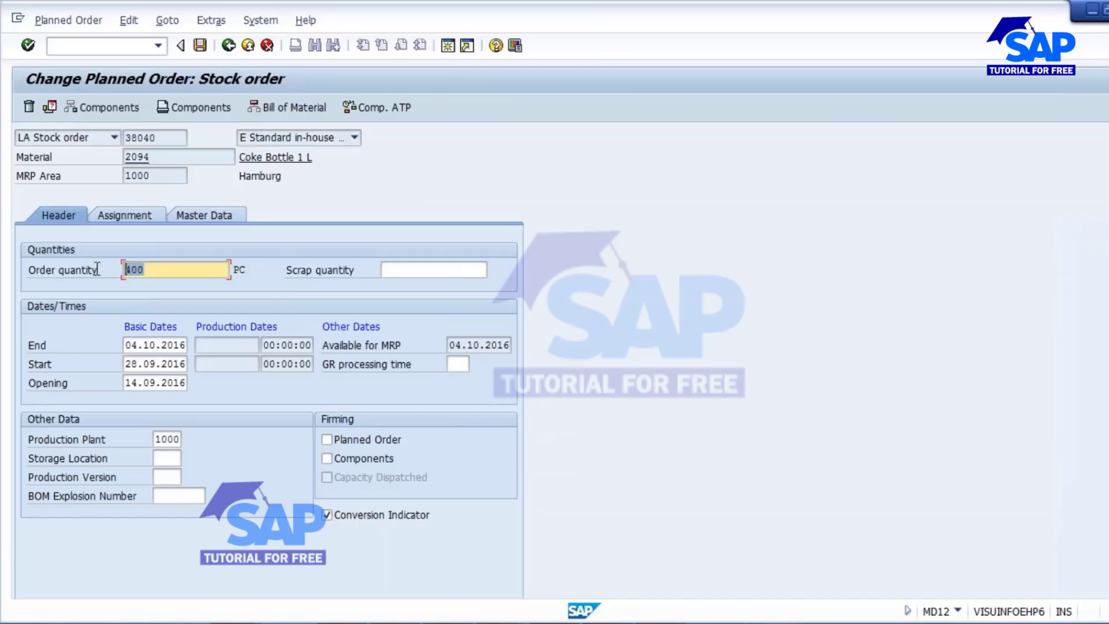
pyautogui.write('600')
pyautogui.click(200, 45)
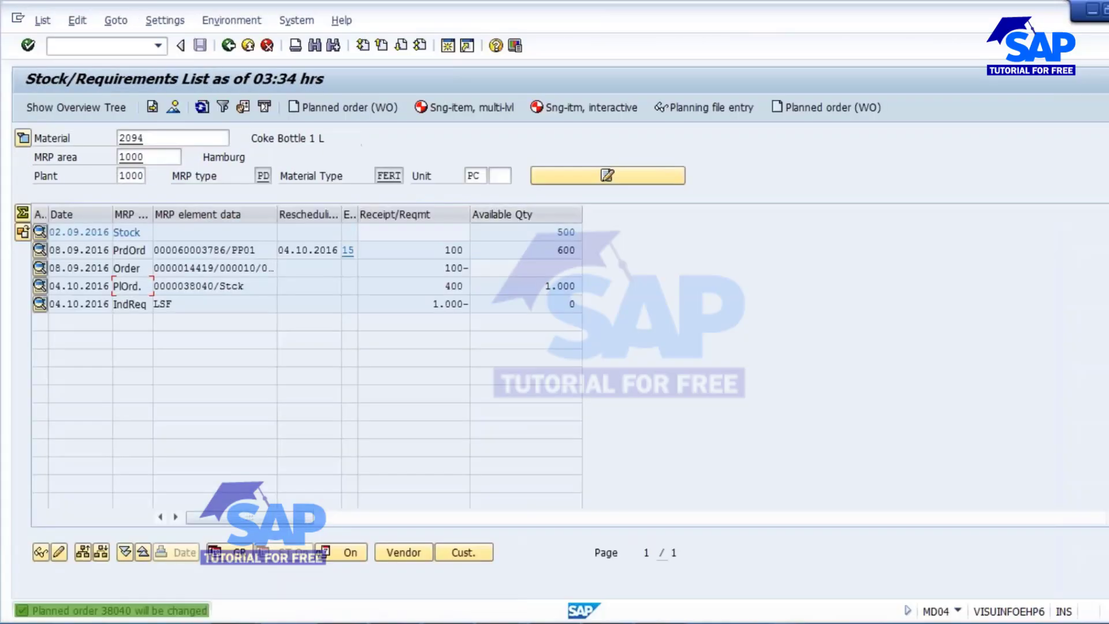
# Step: Refresh the stock/requirements list of material 2094 and examine the available quantity after the independent requirement
pyautogui.click(200, 107)
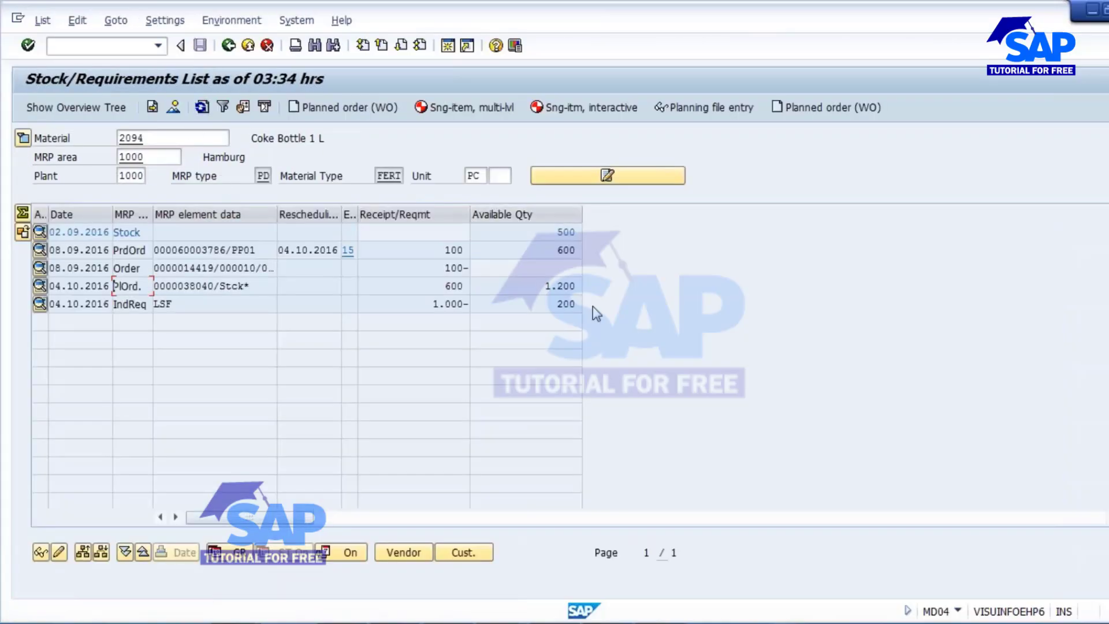
pyautogui.moveTo(550, 309); pyautogui.dragTo(656, 465)
pyautogui.click(547, 305)
pyautogui.moveTo(672, 308); pyautogui.dragTo(667, 318)
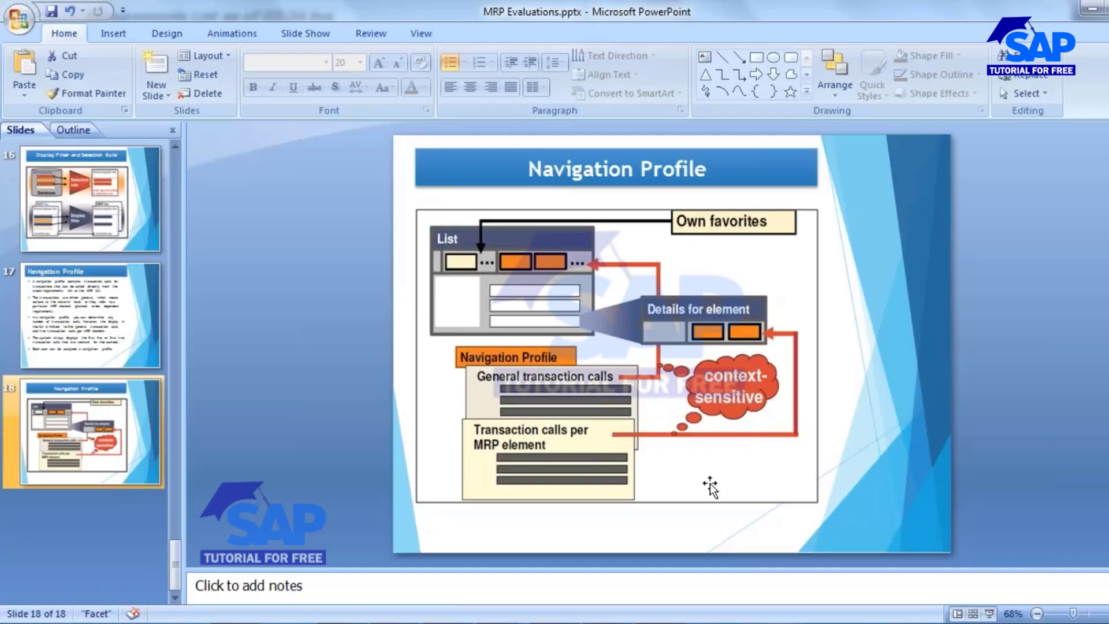
# Step: In the MRP Evaluations presentation in PowerPoint, go back to the Agenda slide and review its topics
pyautogui.scroll(8, 131, 428)
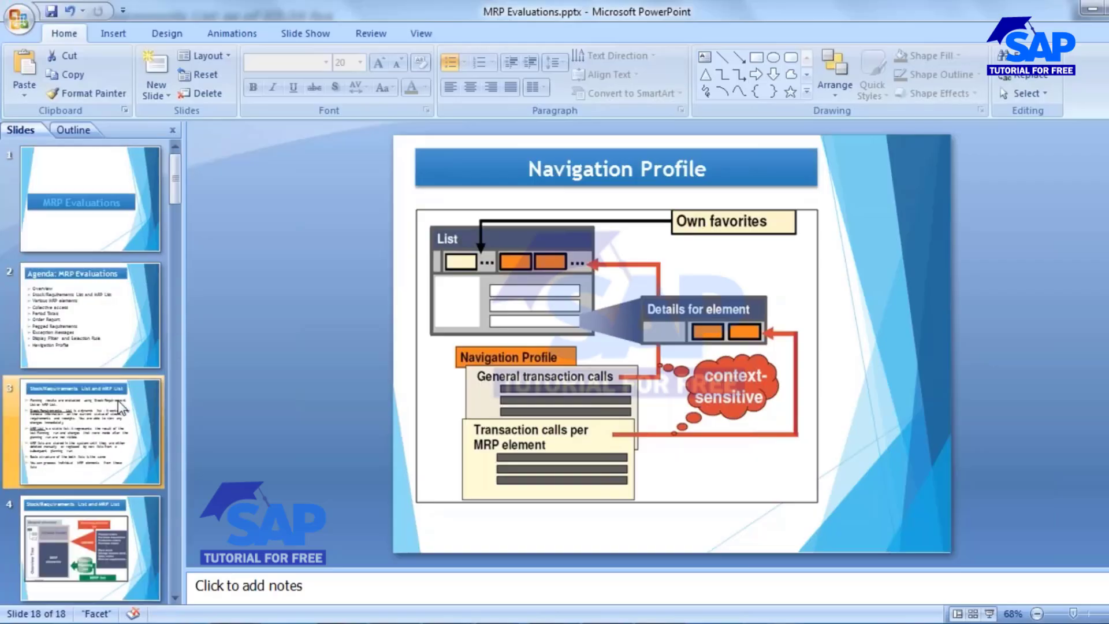
pyautogui.click(81, 248)
pyautogui.click(81, 315)
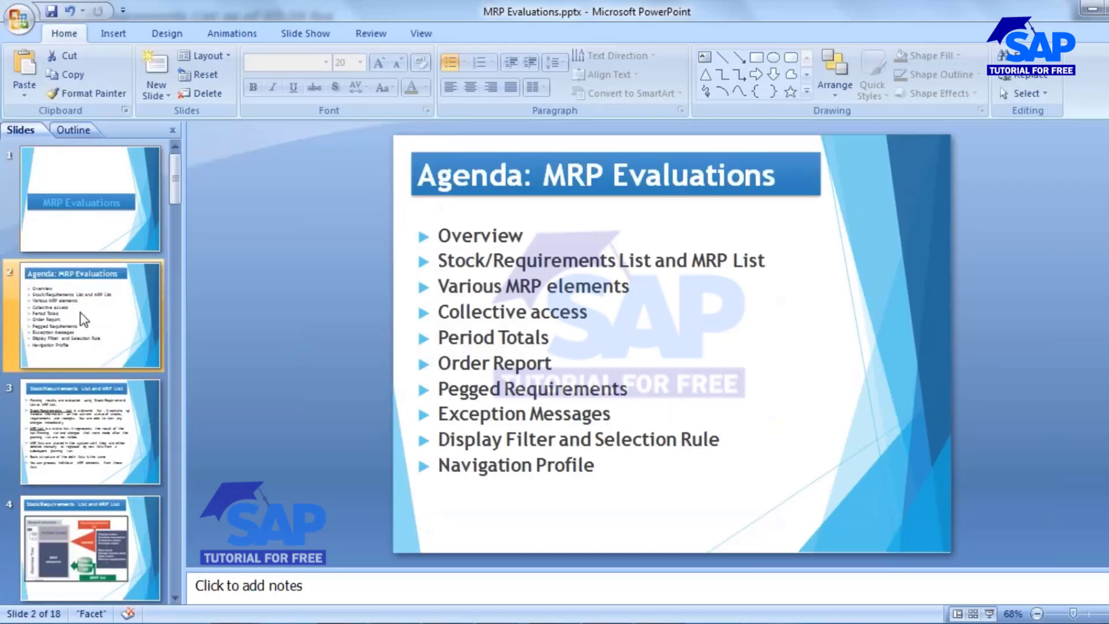
pyautogui.click(518, 266)
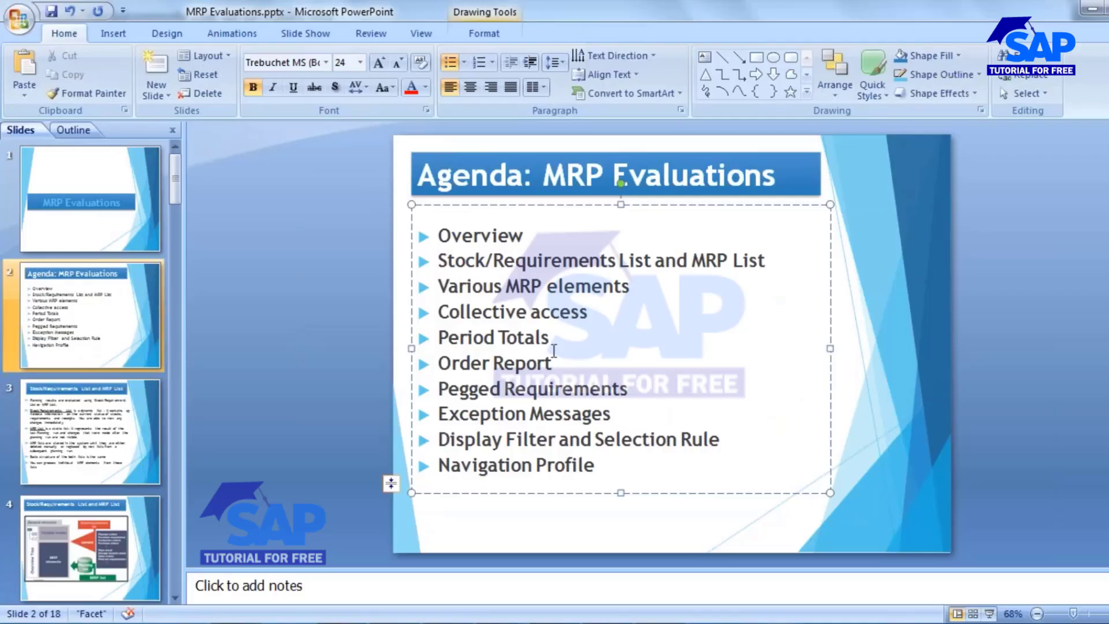